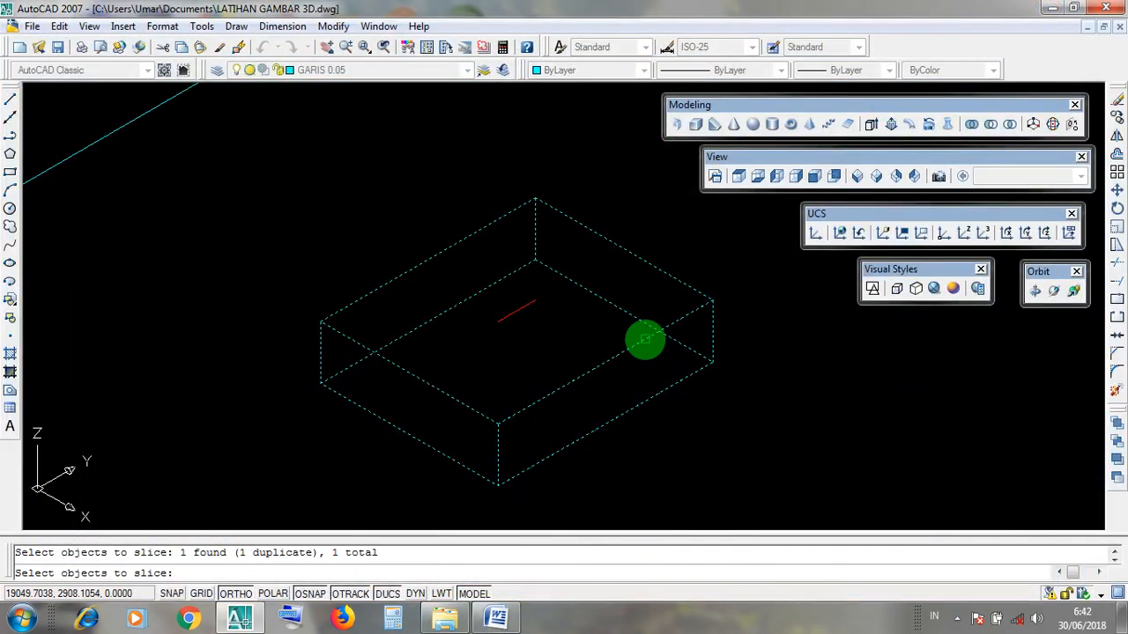
Finish selecting the box to slice, consult the SLICE notes in Word, and set the plane's first point at the box's bottom front corner in AutoCAD
key("Return")
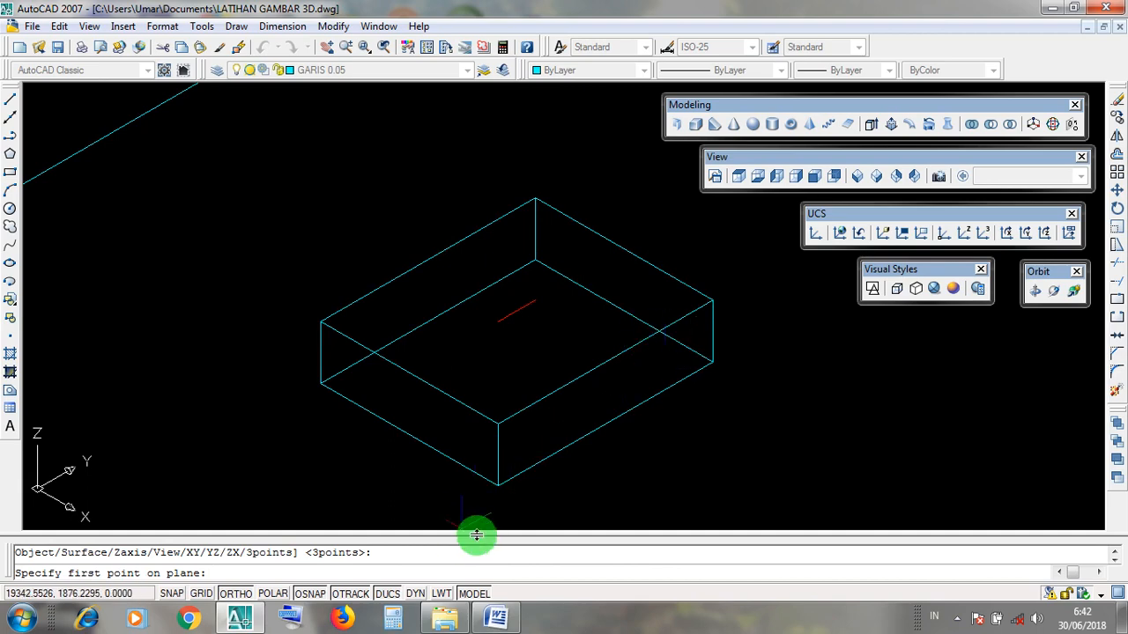
mouse_move(460, 622)
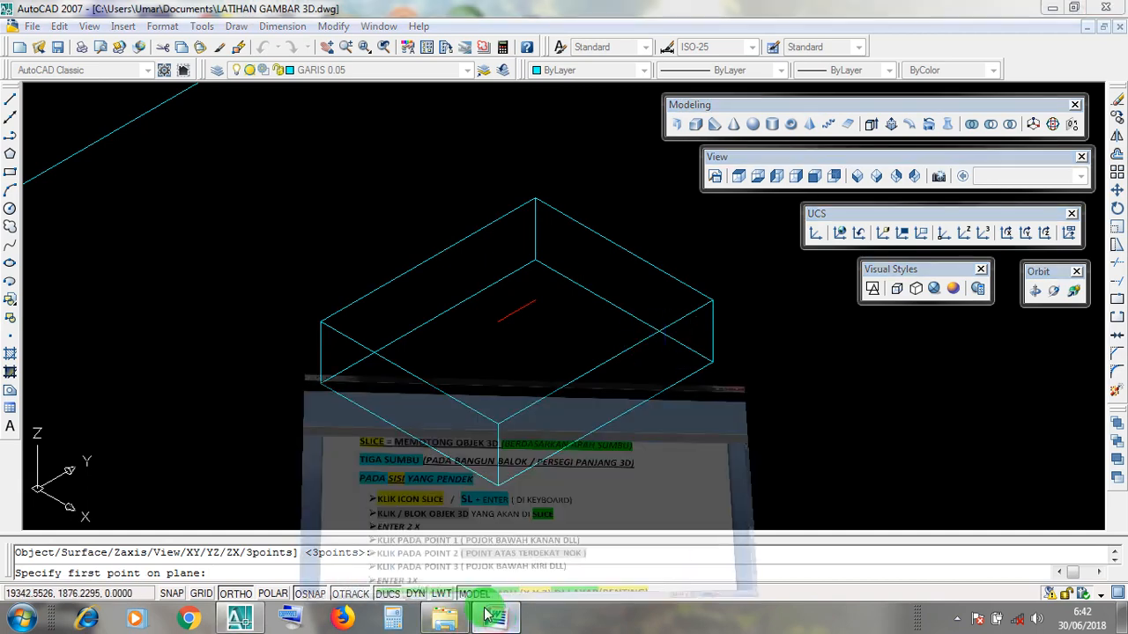
left_click(379, 467)
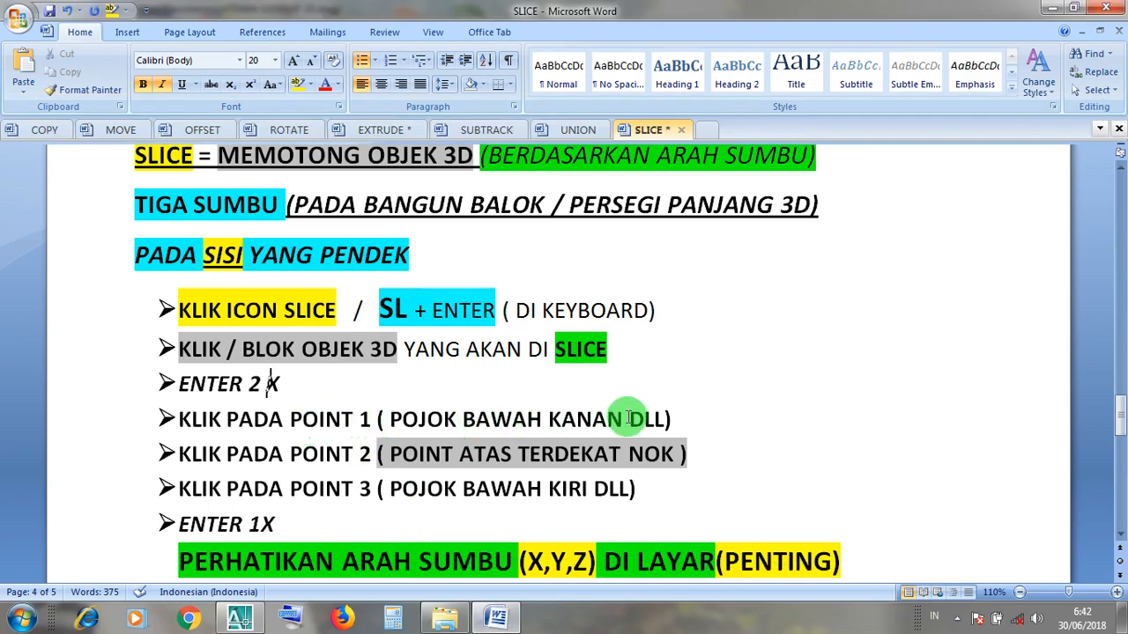
left_click(1051, 8)
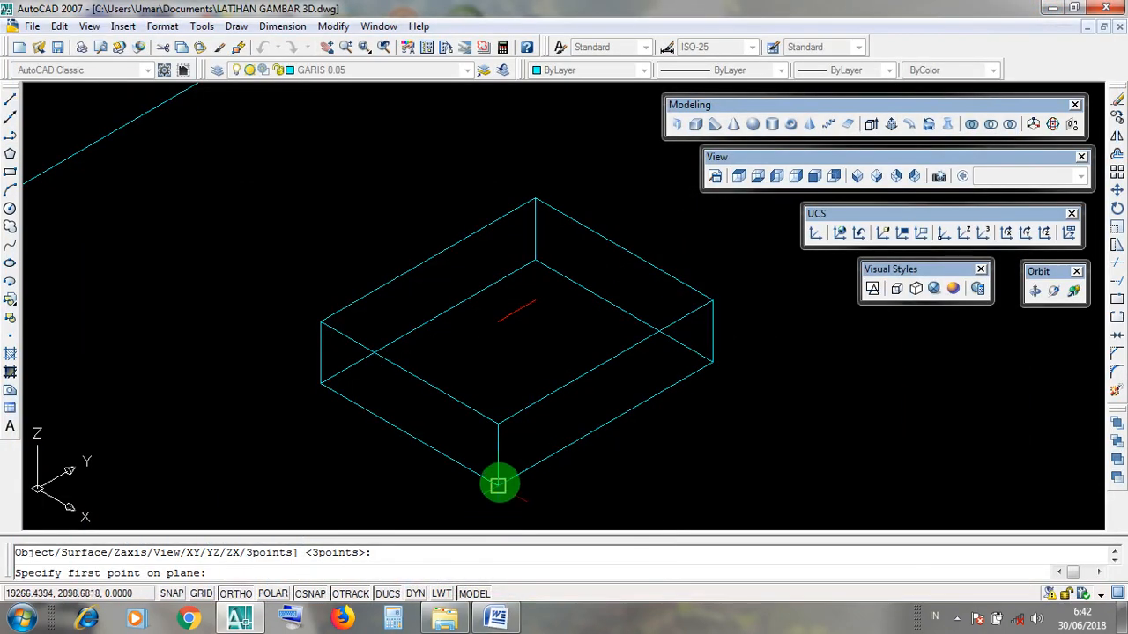
scroll(502, 490, "up", 3)
scroll(490, 471, "down", 4)
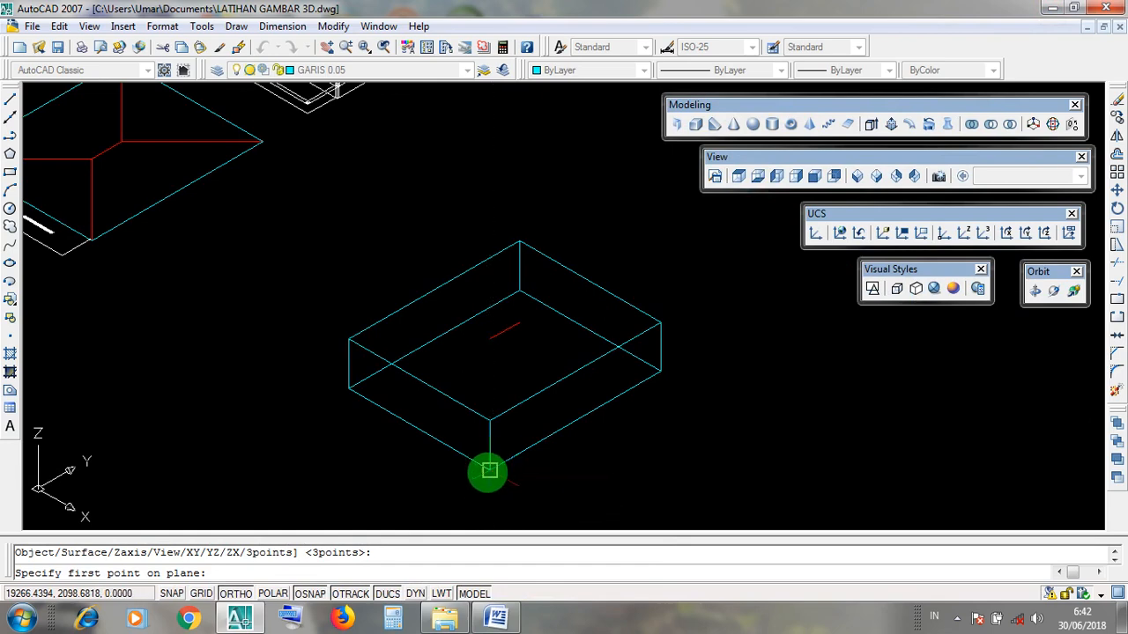
left_click(489, 470)
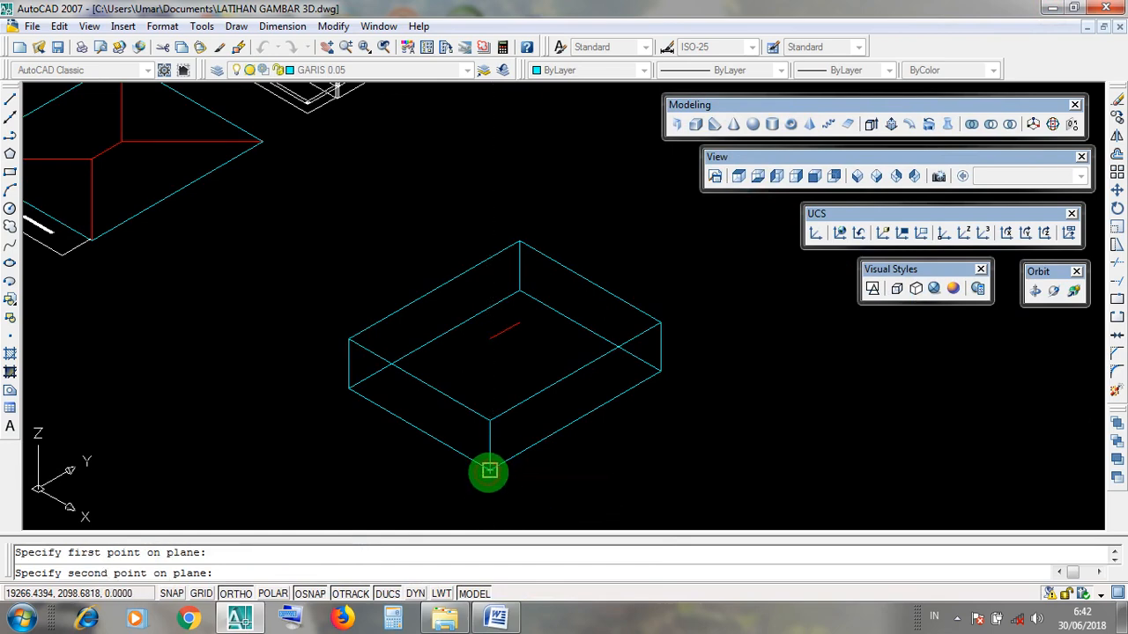
Check the Word notes for point 2 and set the slicing plane's second point at the nearest endpoint of the red ridge line in AutoCAD
left_click(498, 617)
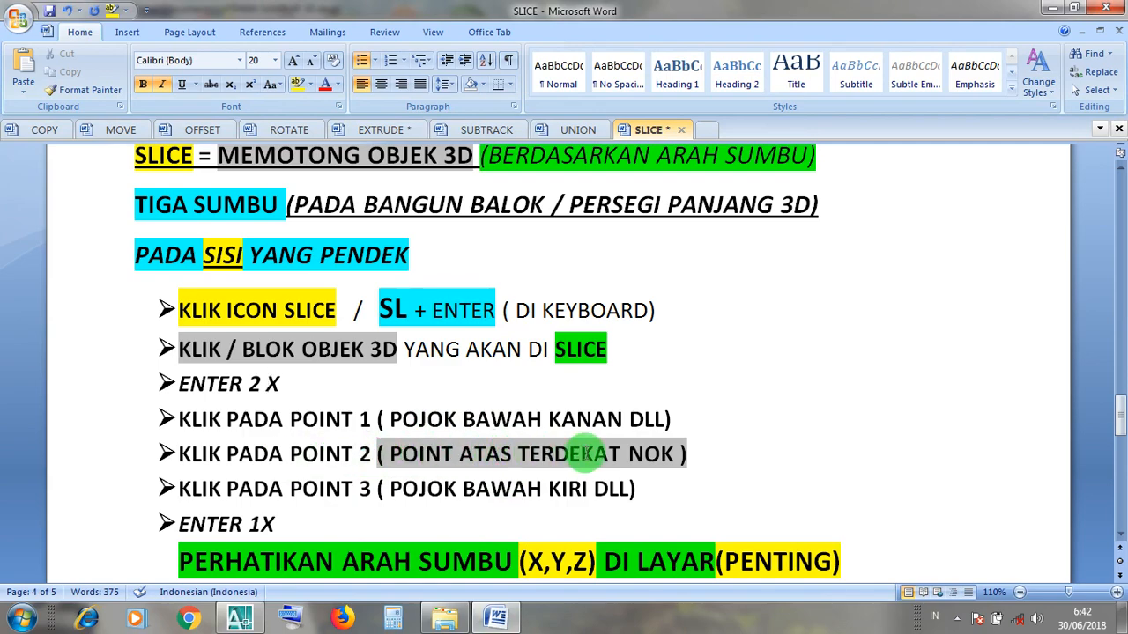
left_click(1042, 17)
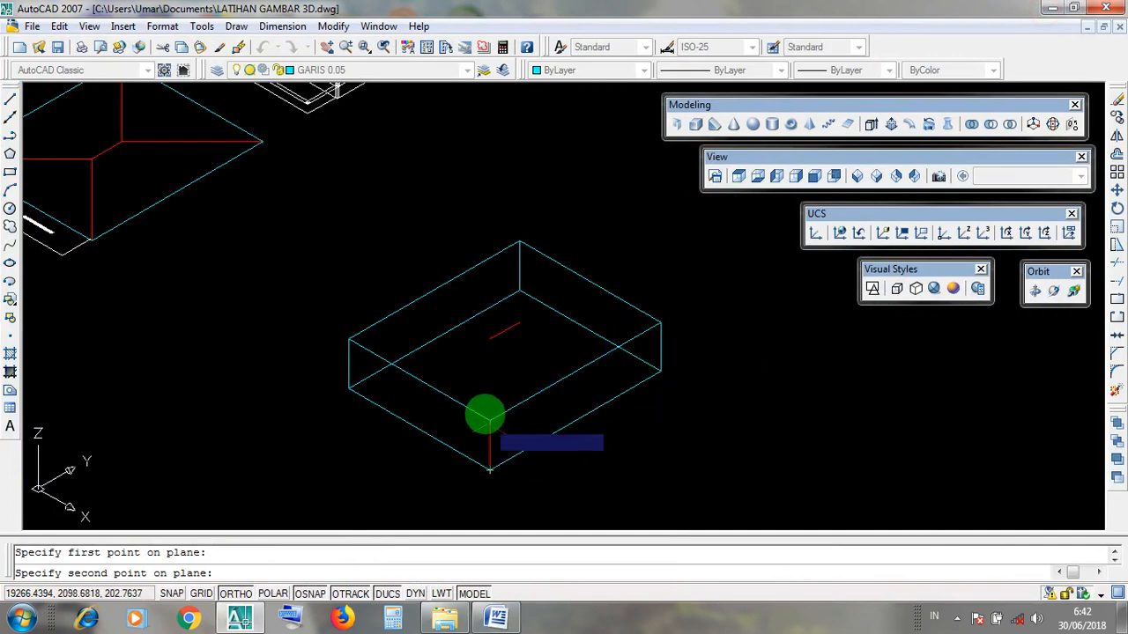
scroll(481, 370, "up", 2)
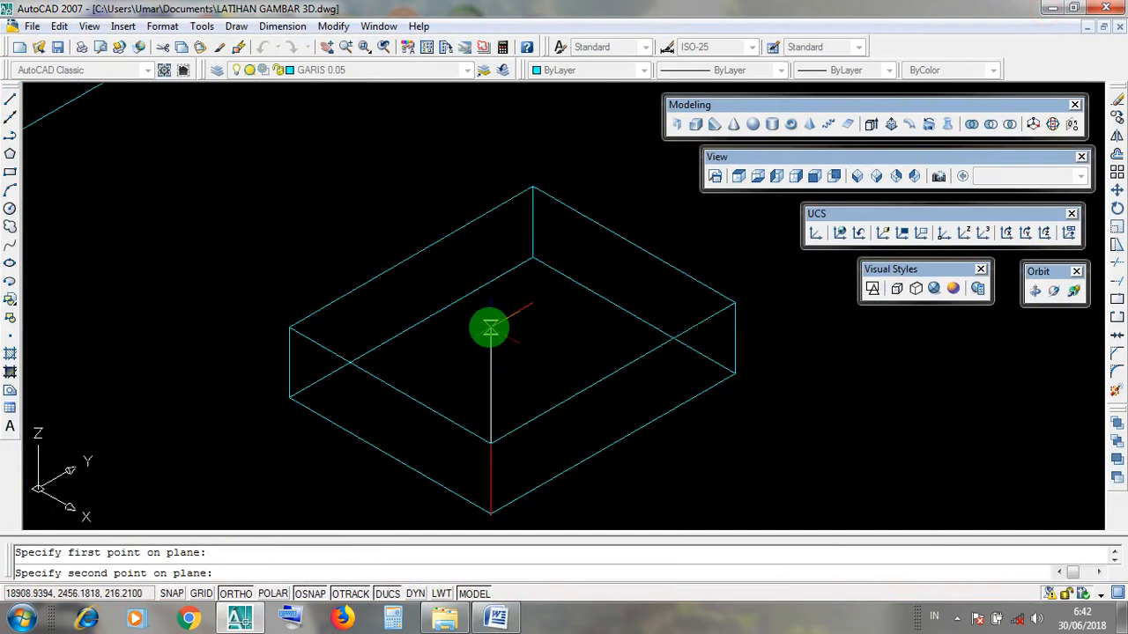
scroll(490, 328, "up", 4)
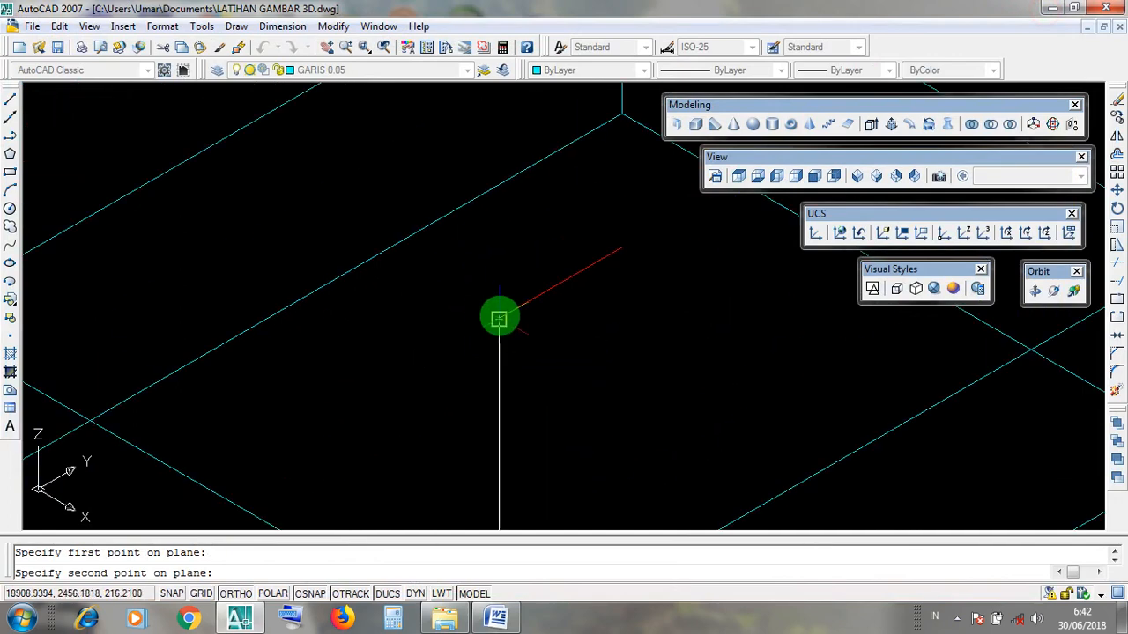
scroll(499, 319, "down", 2)
scroll(500, 317, "down", 2)
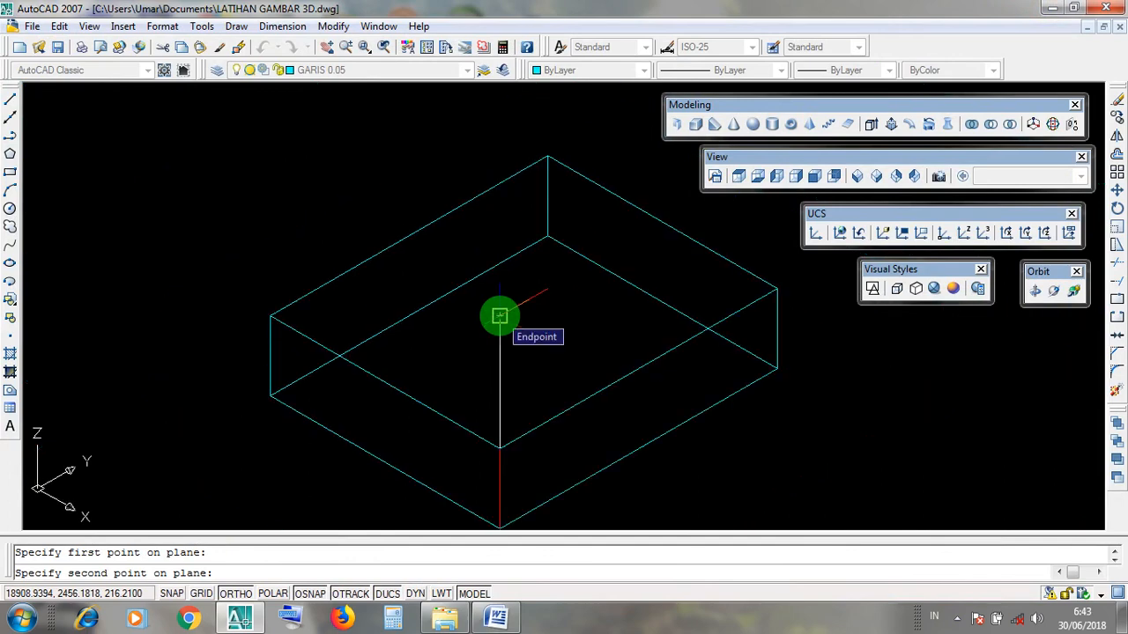
scroll(500, 317, "up", 3)
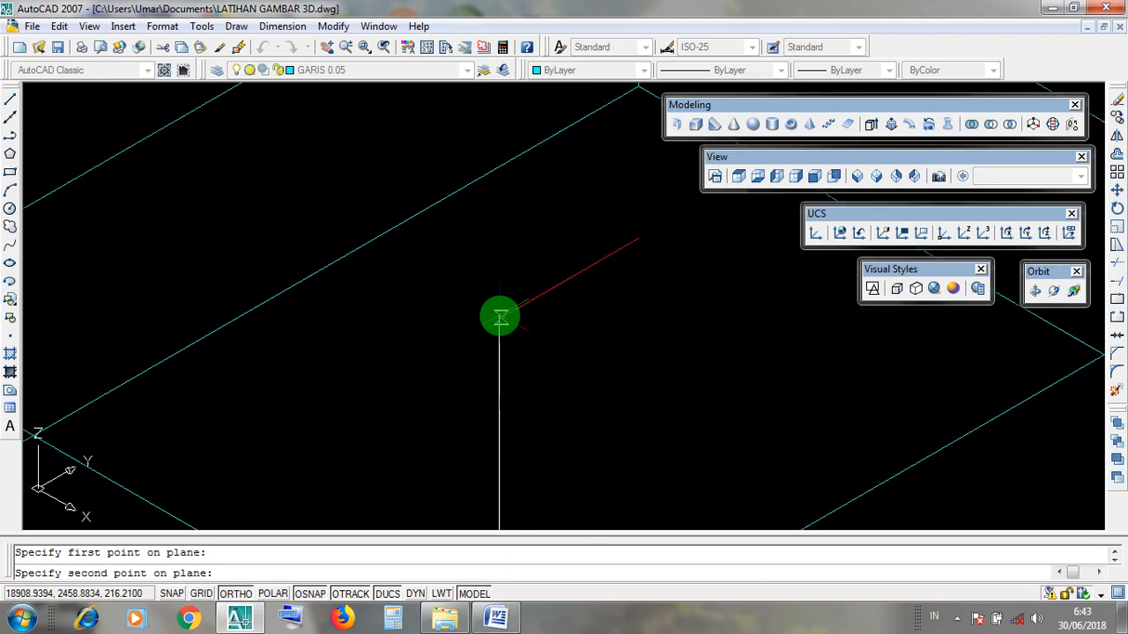
scroll(484, 359, "down", 2)
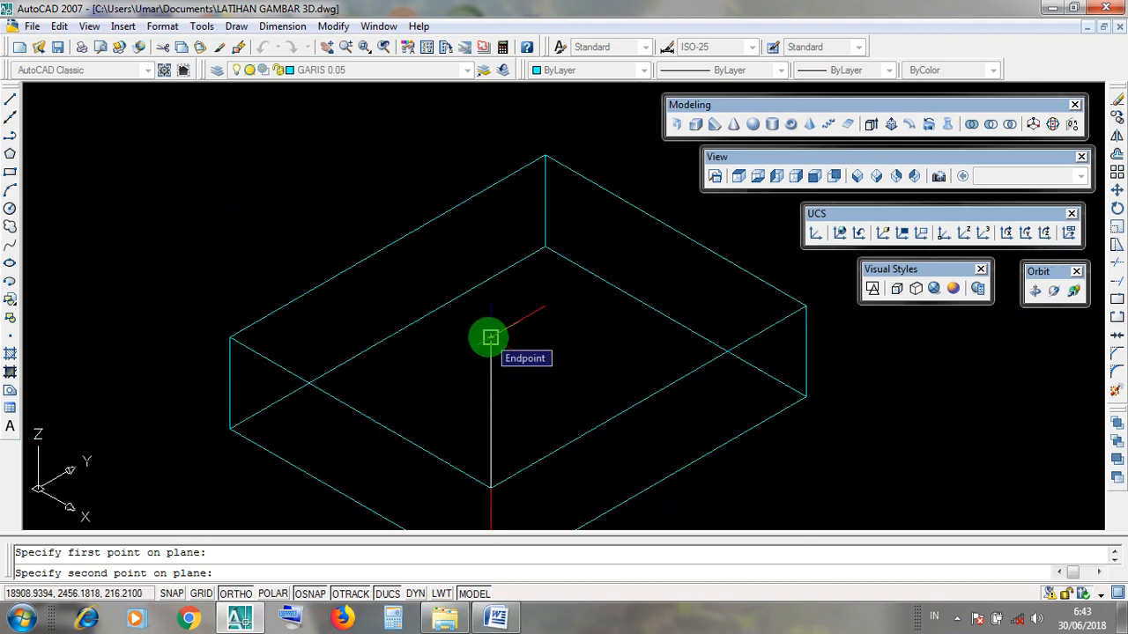
left_click(490, 338)
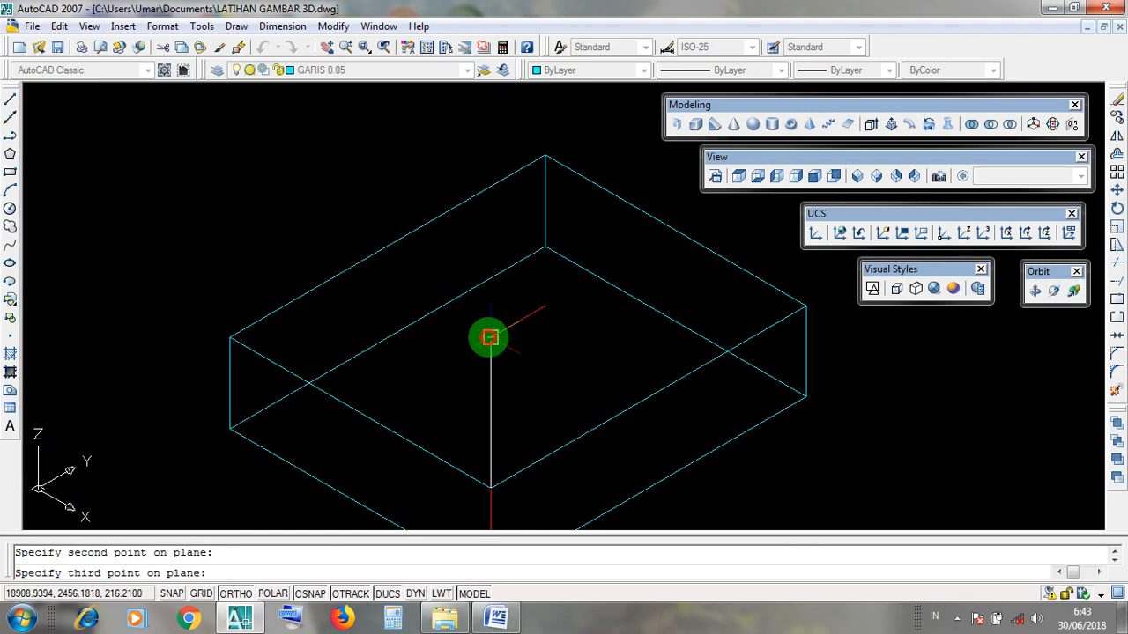
scroll(490, 338, "down", 2)
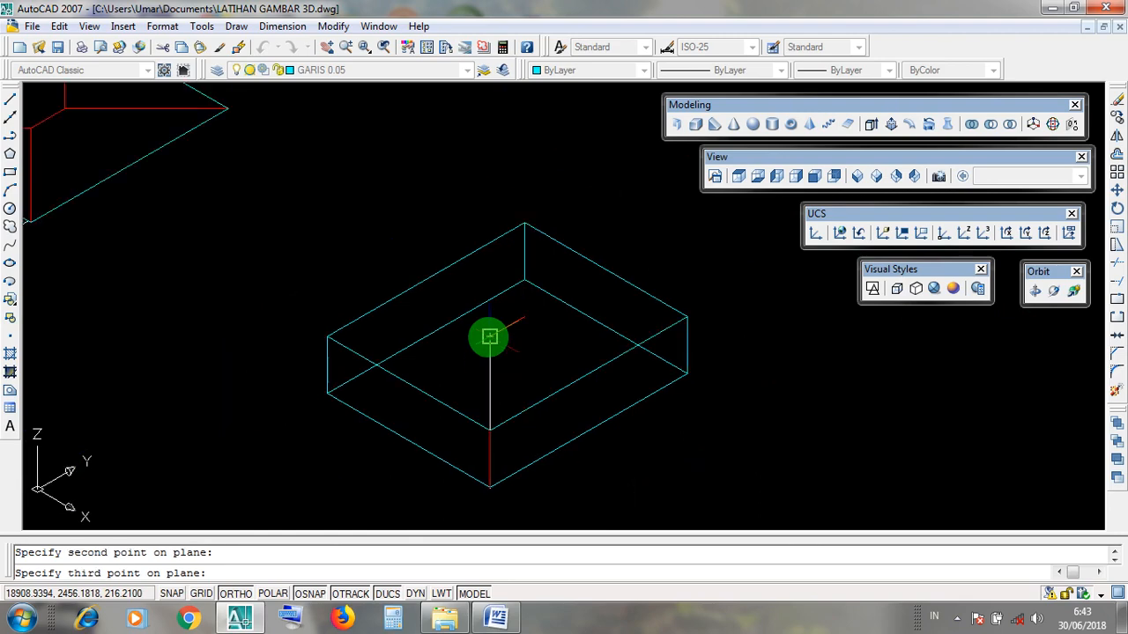
Check point 3 in the Word notes, place it in AutoCAD at the short side's bottom-left corner, and slice the box keeping both sides
left_click(499, 615)
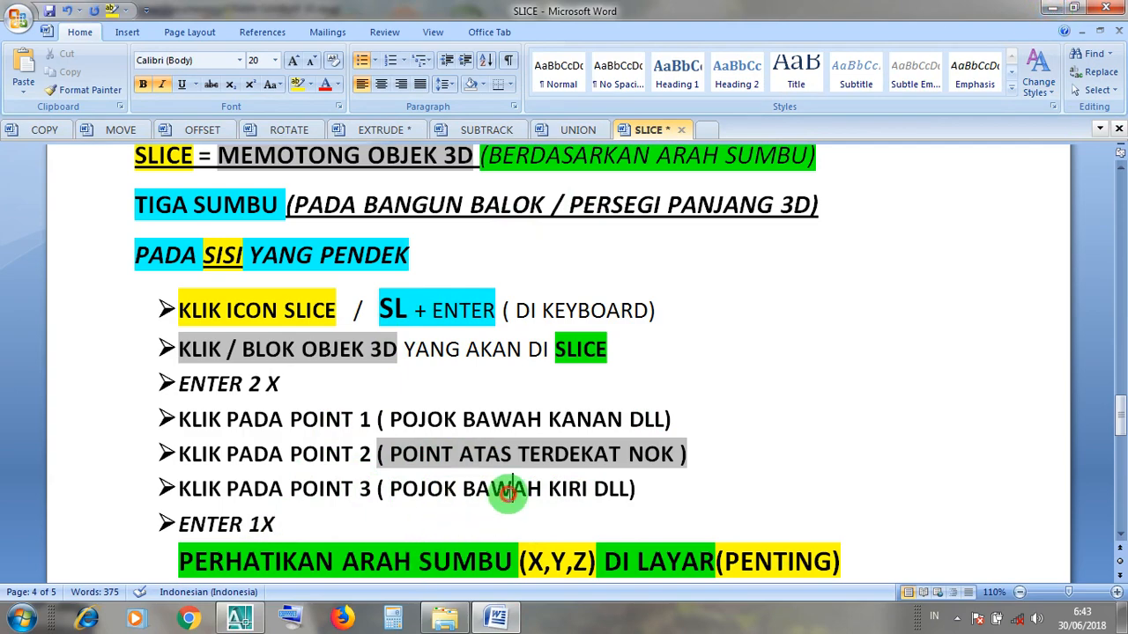
left_click(1048, 11)
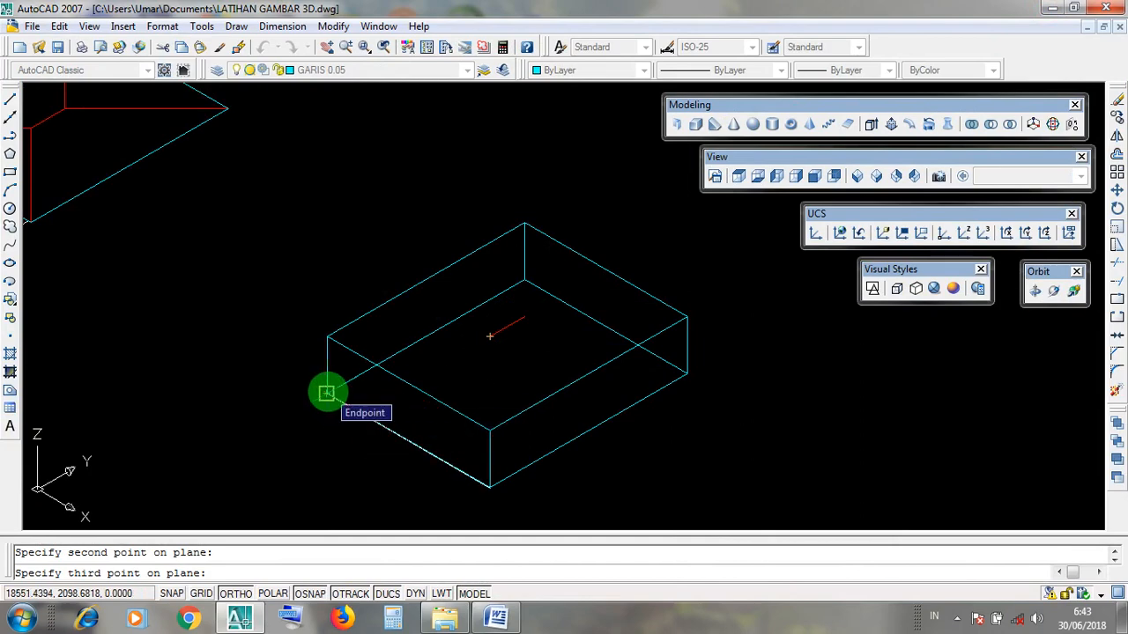
left_click(326, 393)
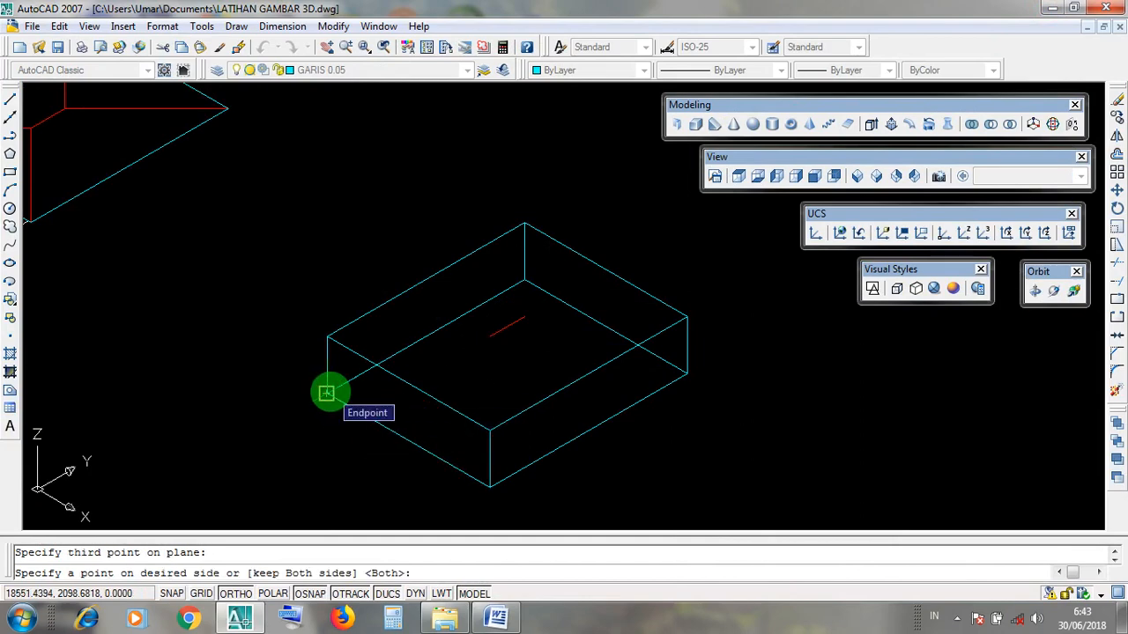
key("Return")
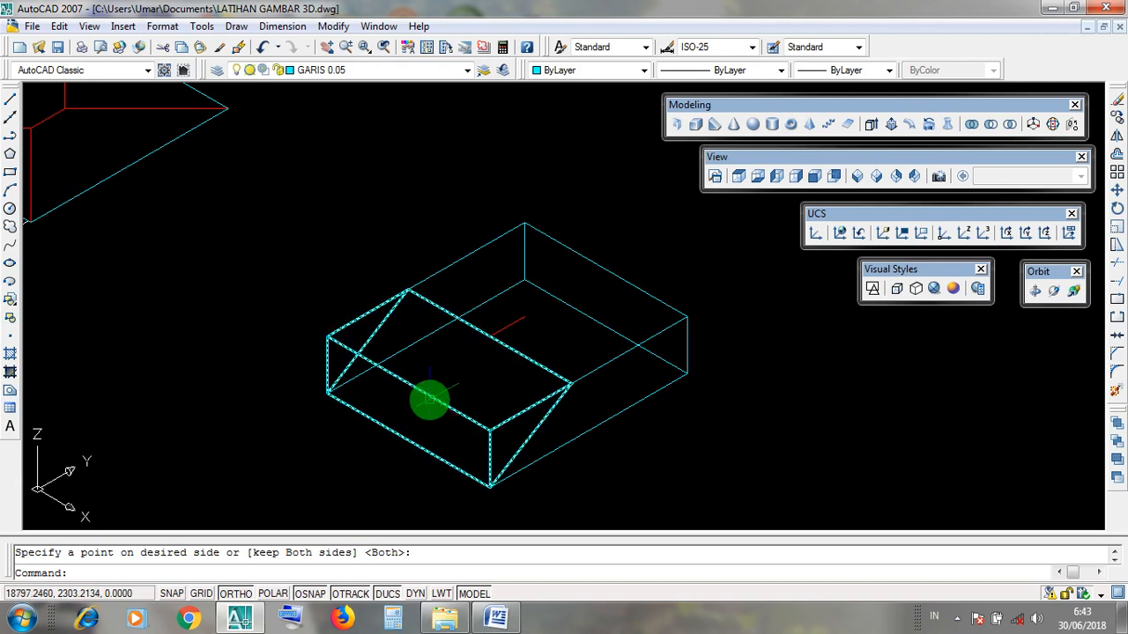
Delete the cut-off wedge above the new sloped face on the box's short front side
key("Return")
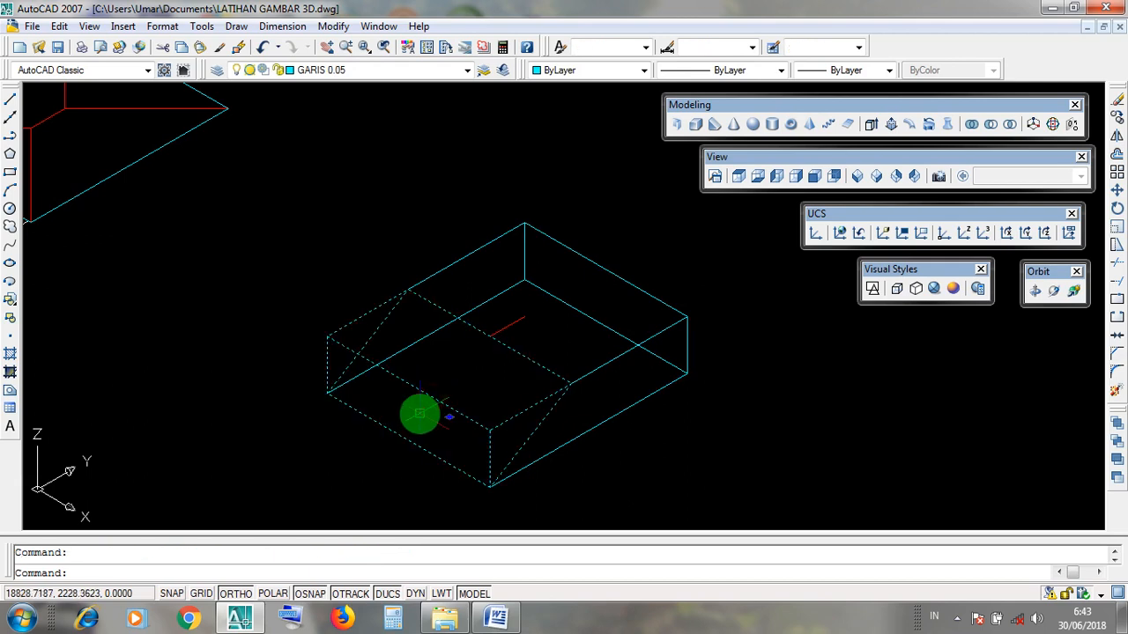
key("Escape")
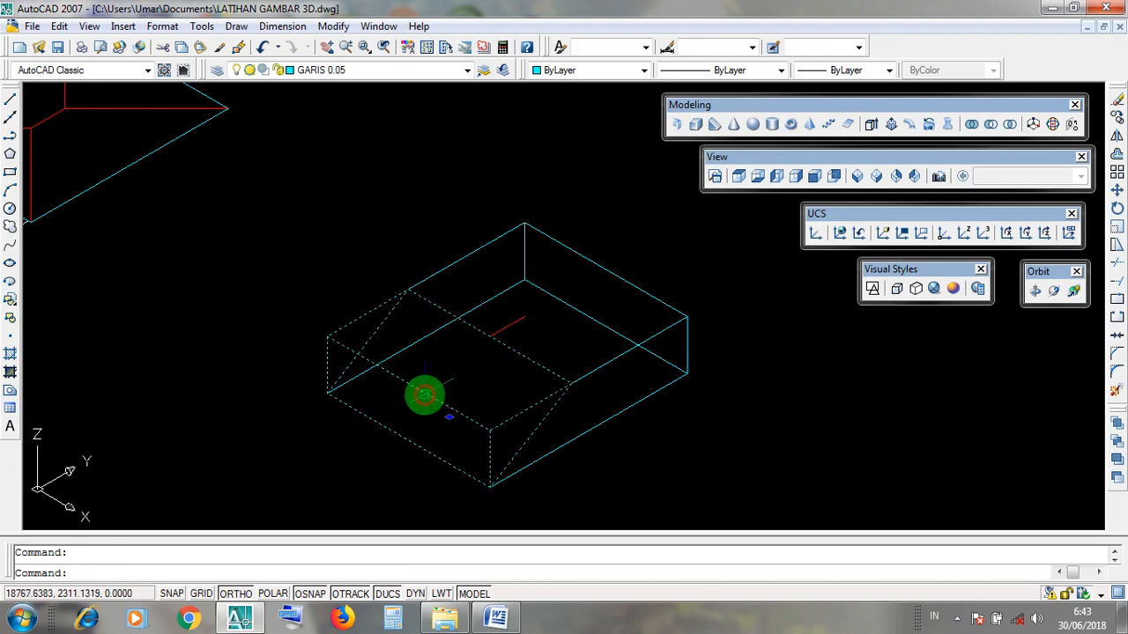
left_click(421, 394)
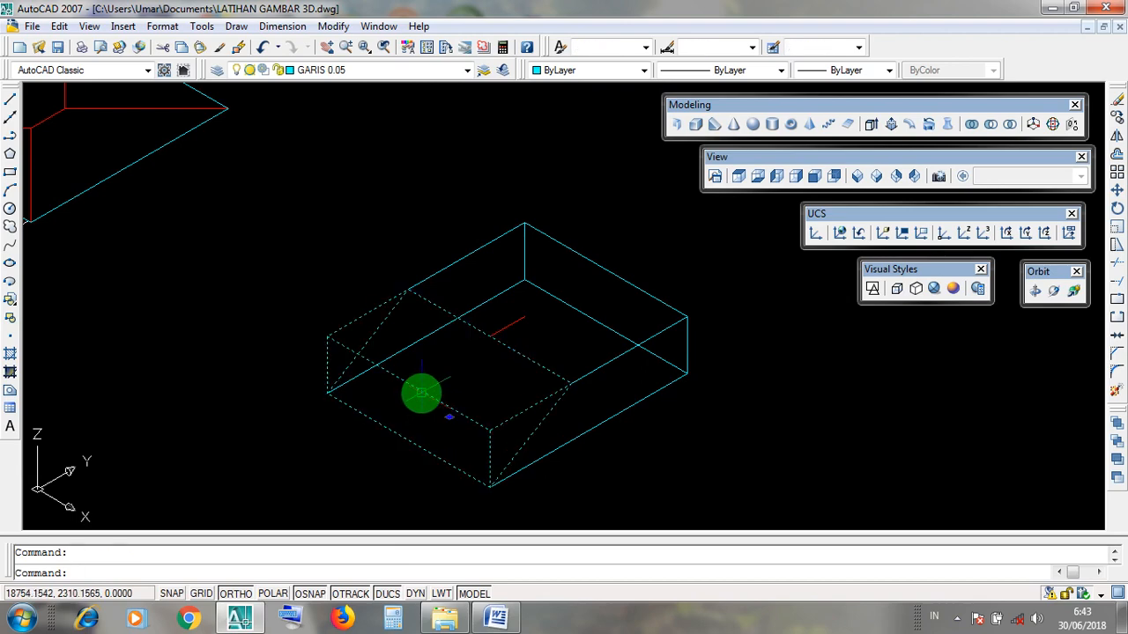
key("Escape")
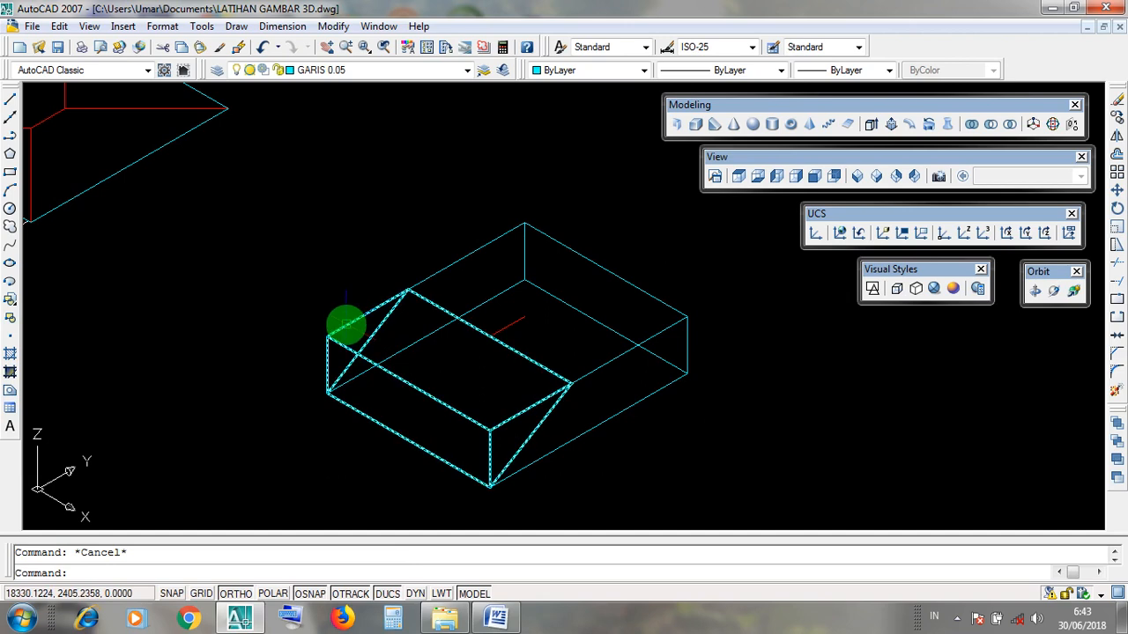
left_click(347, 326)
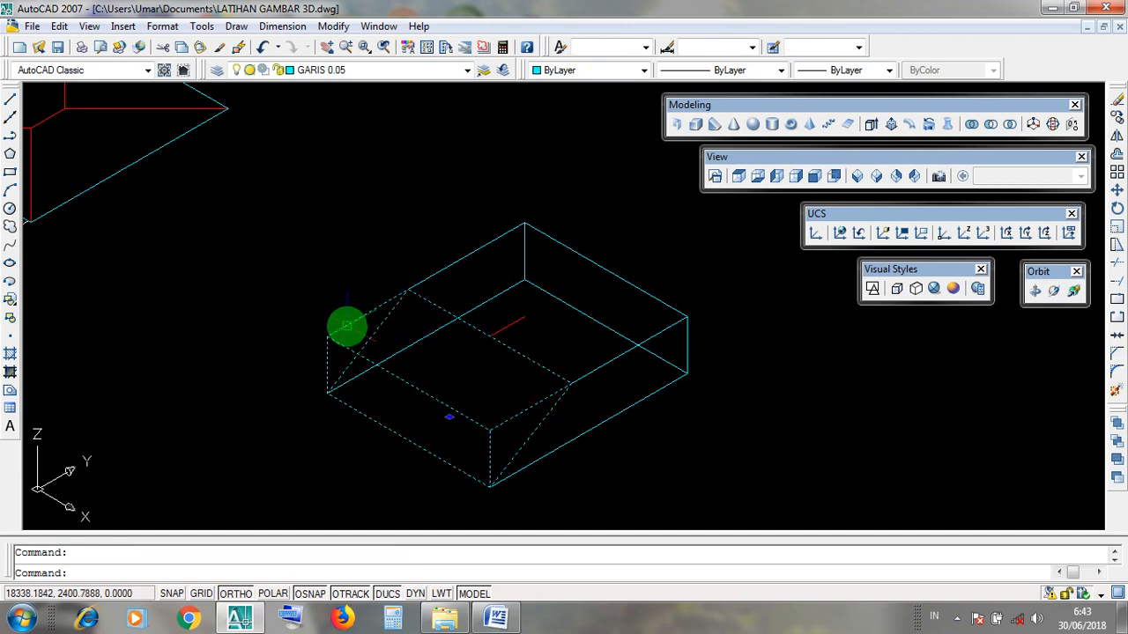
key("Delete")
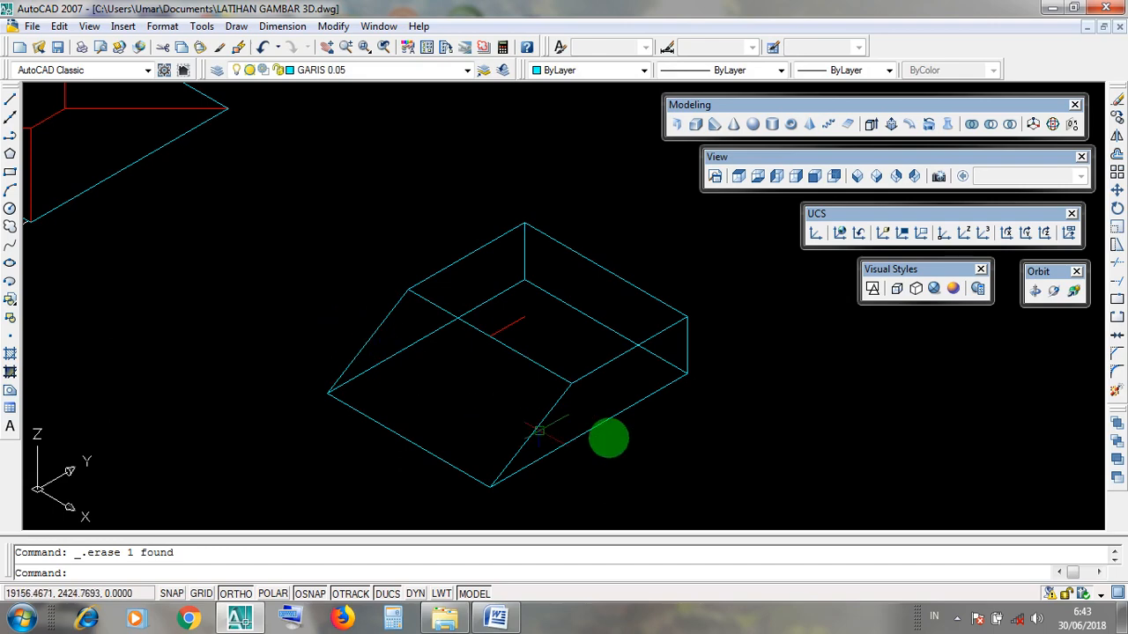
Switch to the SLICE notes in Word and review how the Slice command is started, by icon or by SL
middle_click_drag(764, 432, 692, 451)
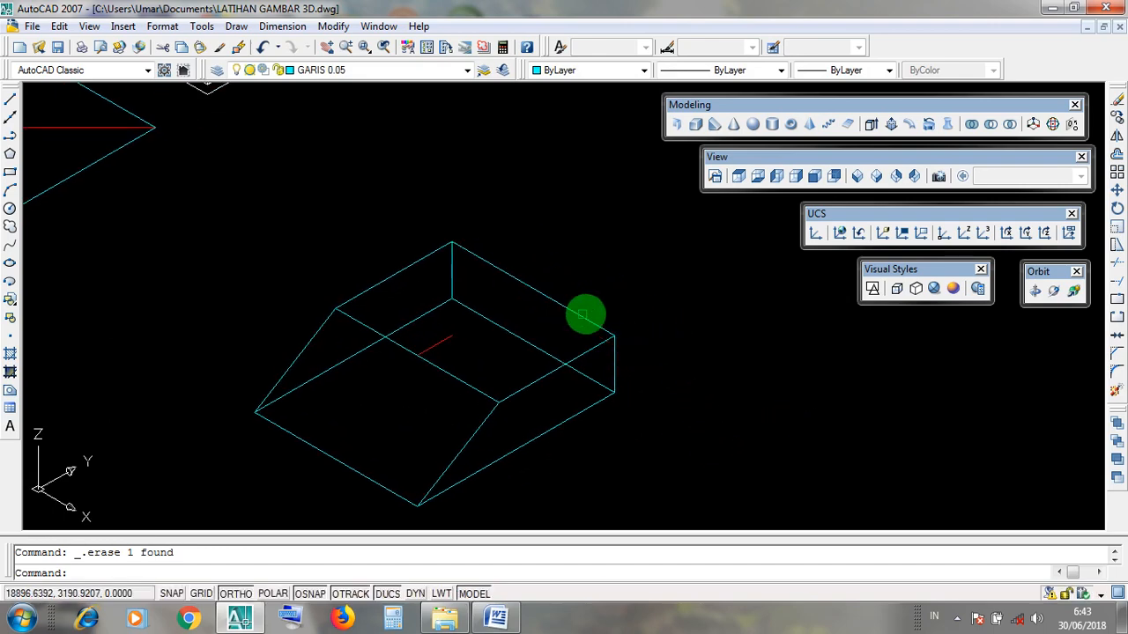
left_click(574, 276)
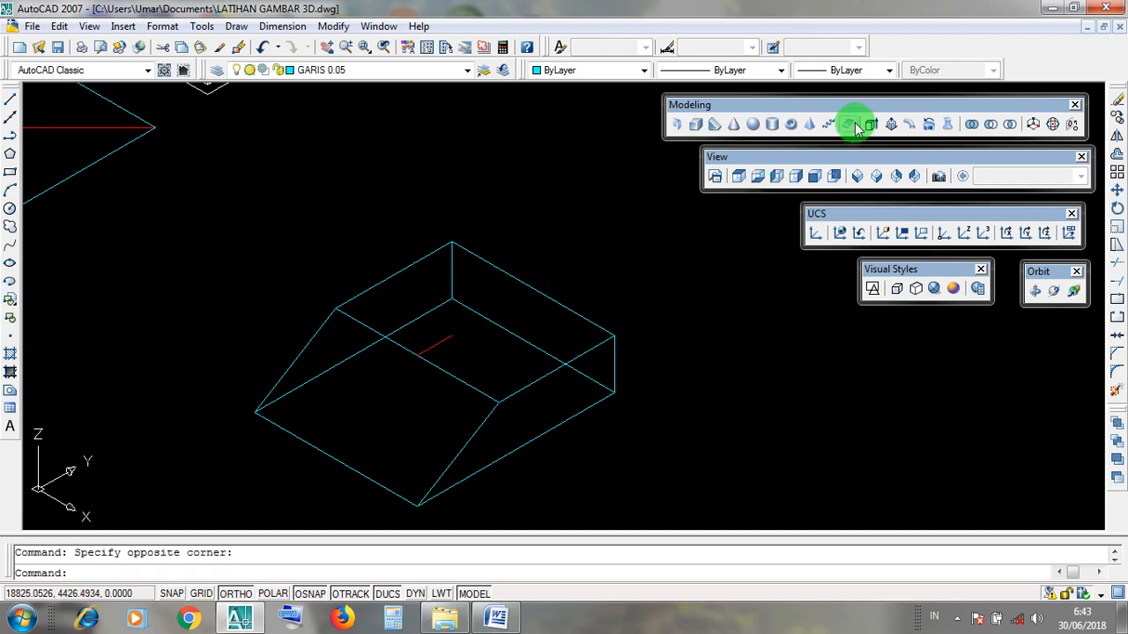
left_click(1050, 12)
left_click(496, 619)
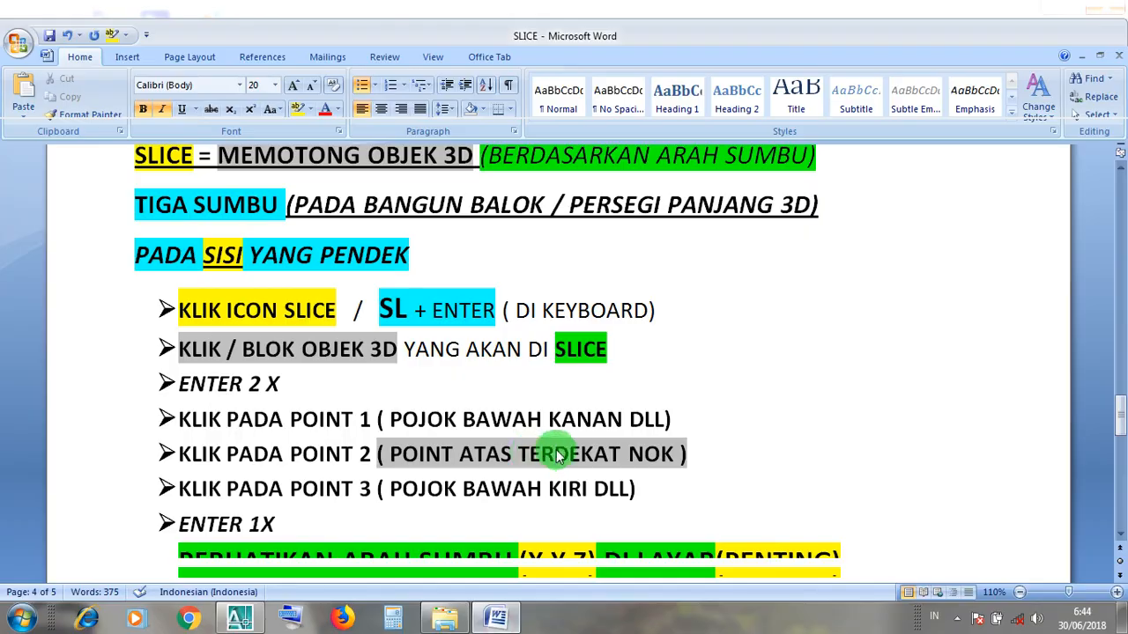
left_click_drag(344, 314, 168, 310)
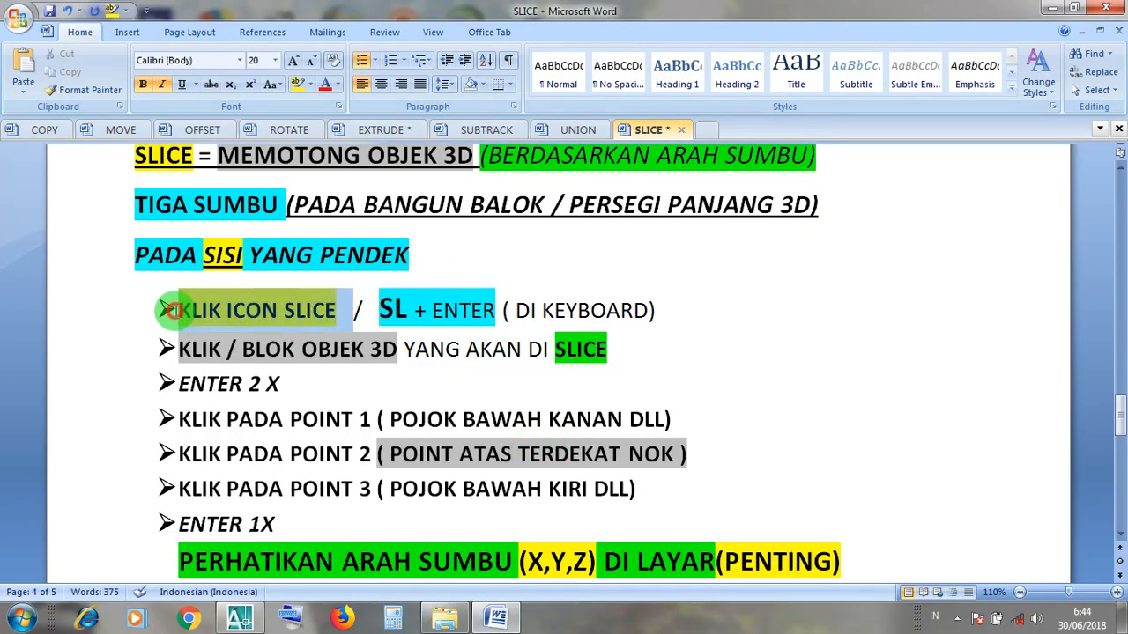
left_click(331, 315)
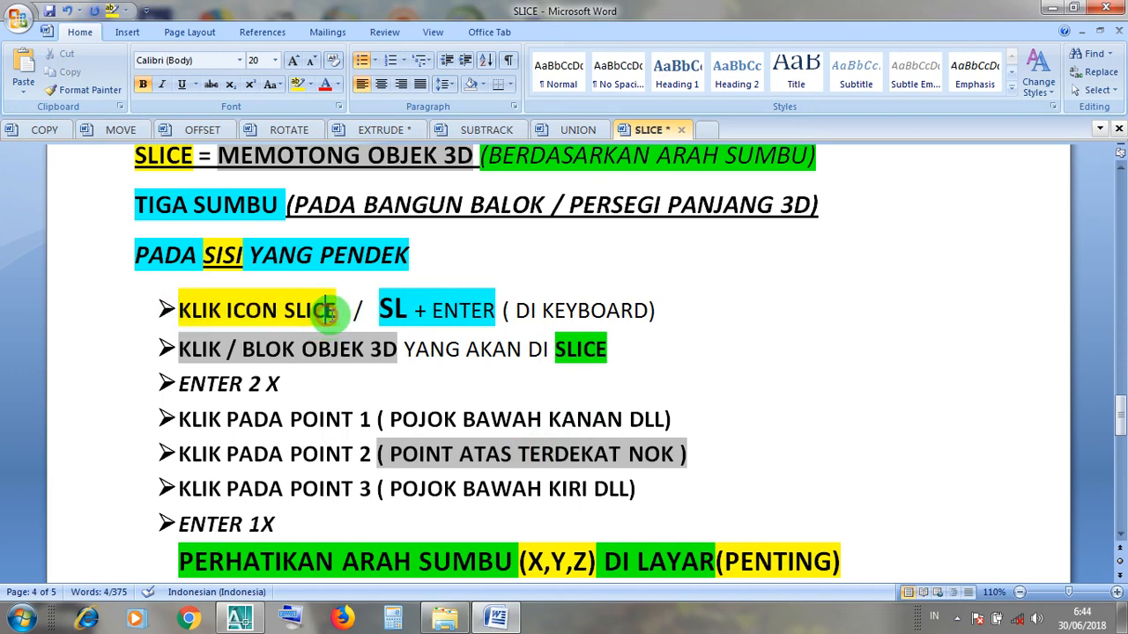
left_click(393, 310)
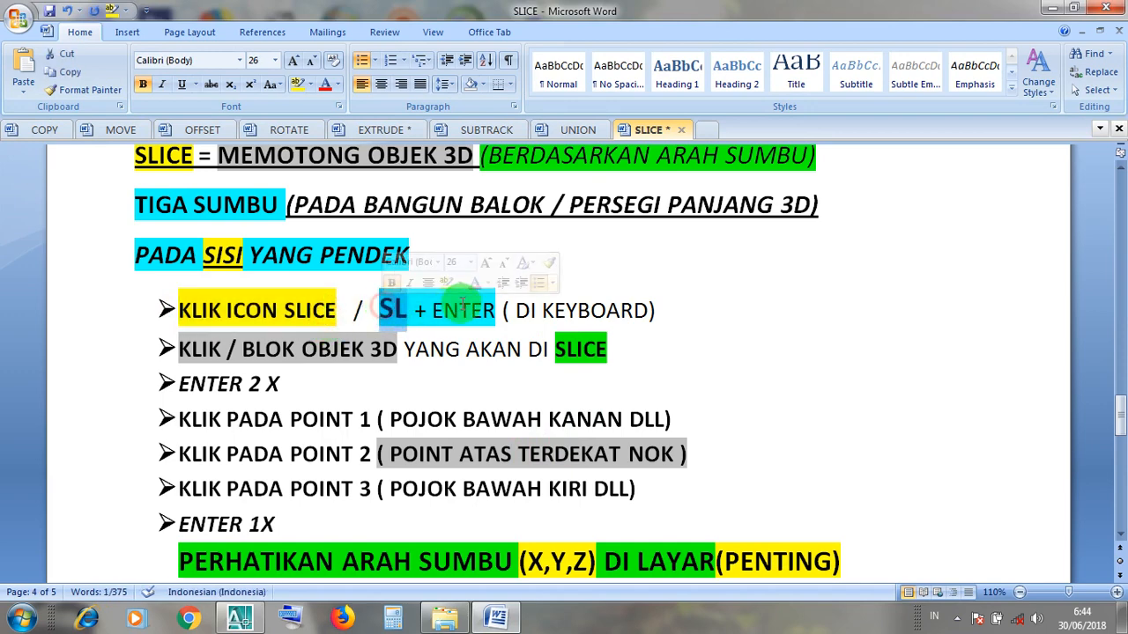
left_click(1045, 9)
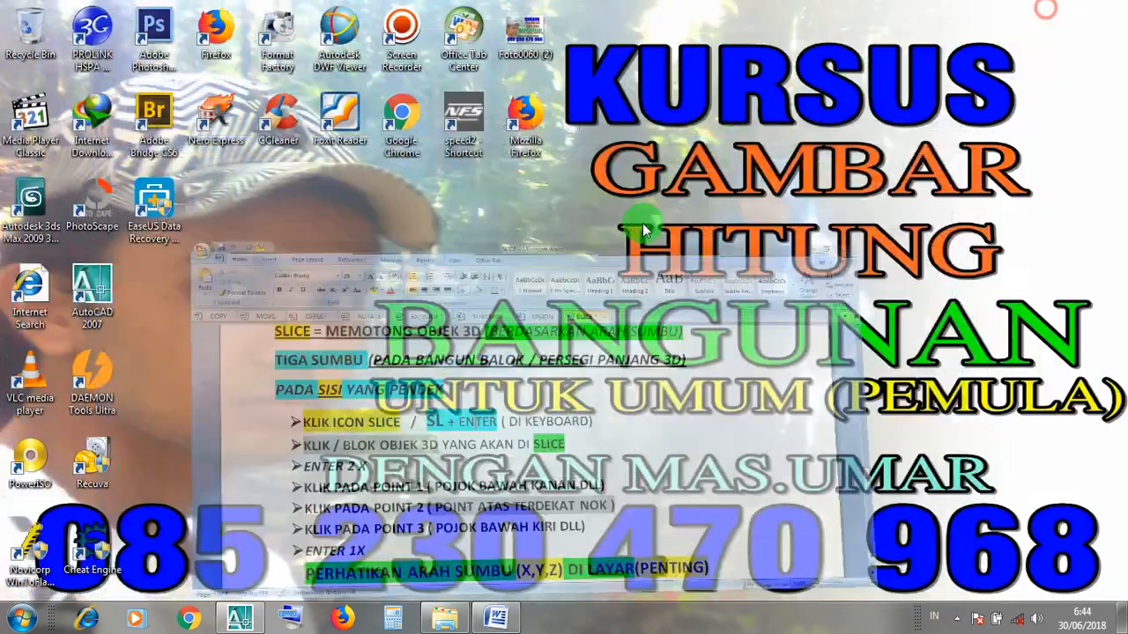
Start the Slice command in AutoCAD and select the partly cut solid as the object to slice
left_click(238, 618)
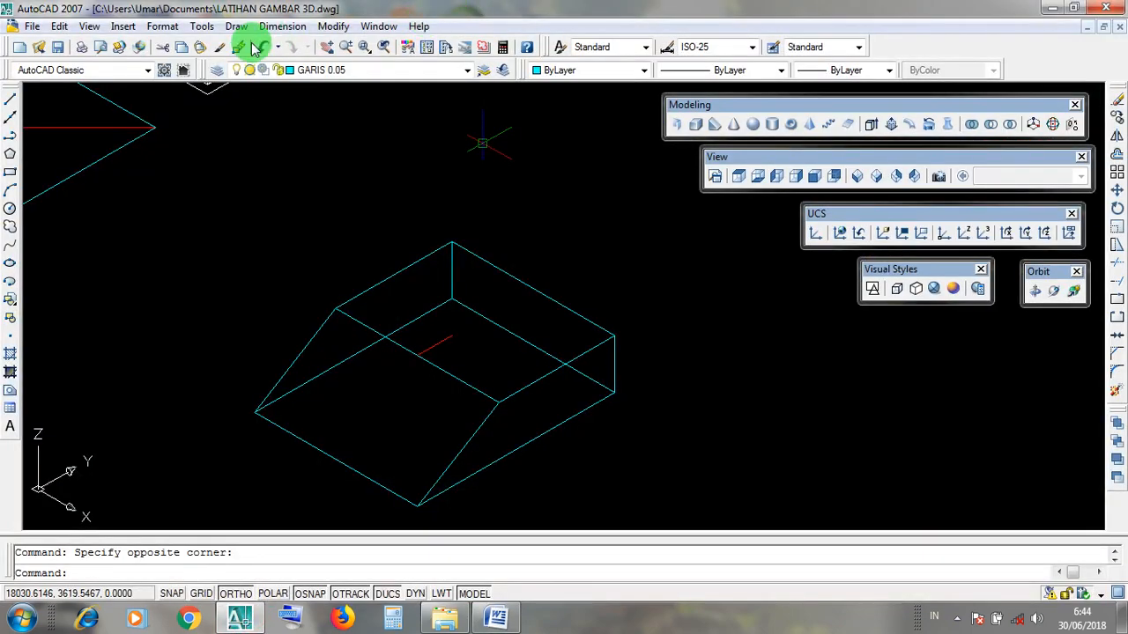
left_click(333, 27)
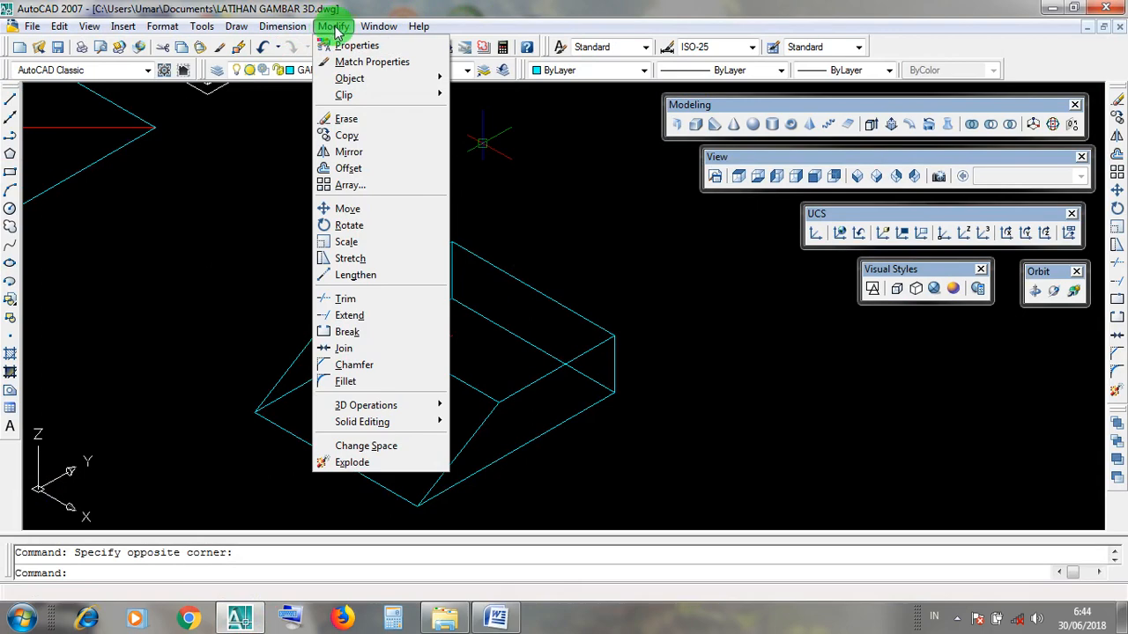
mouse_move(429, 405)
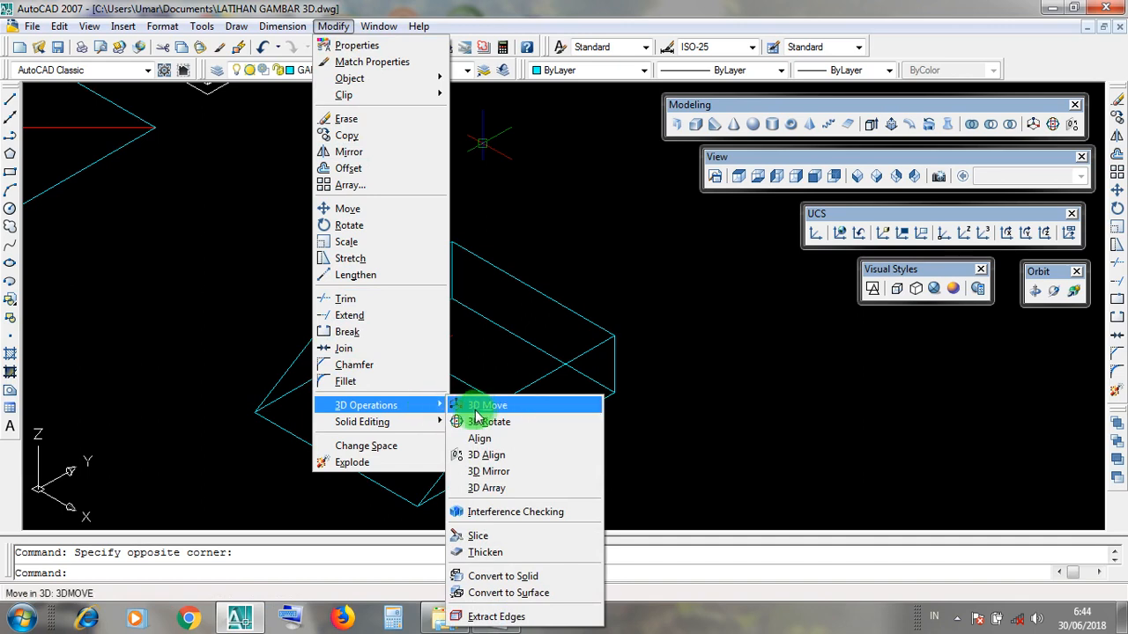
left_click(498, 536)
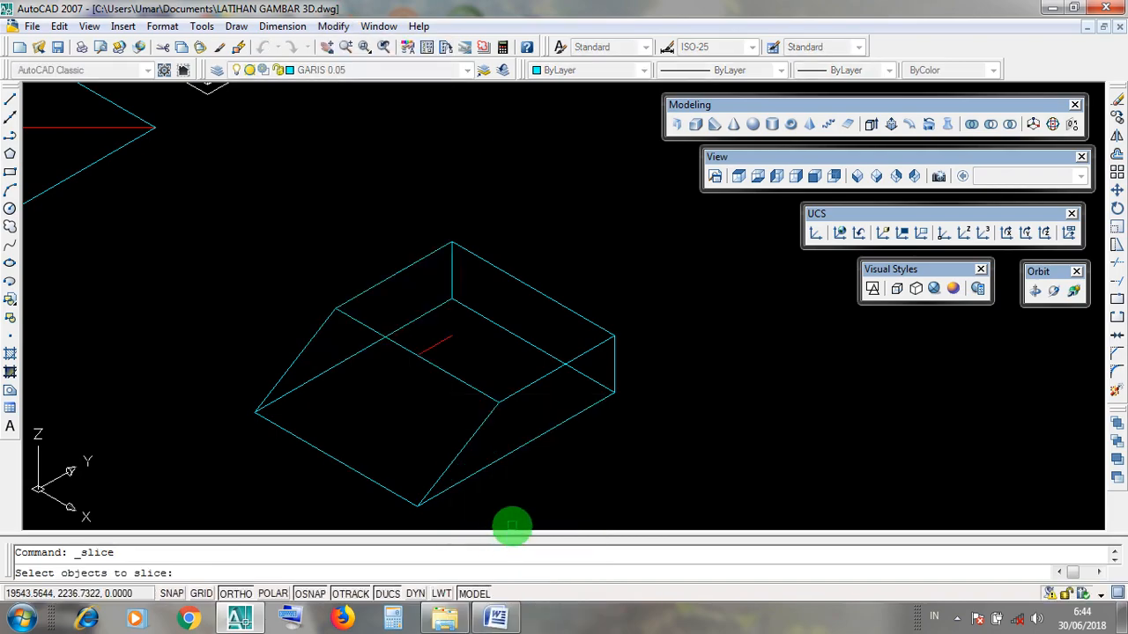
left_click(495, 621)
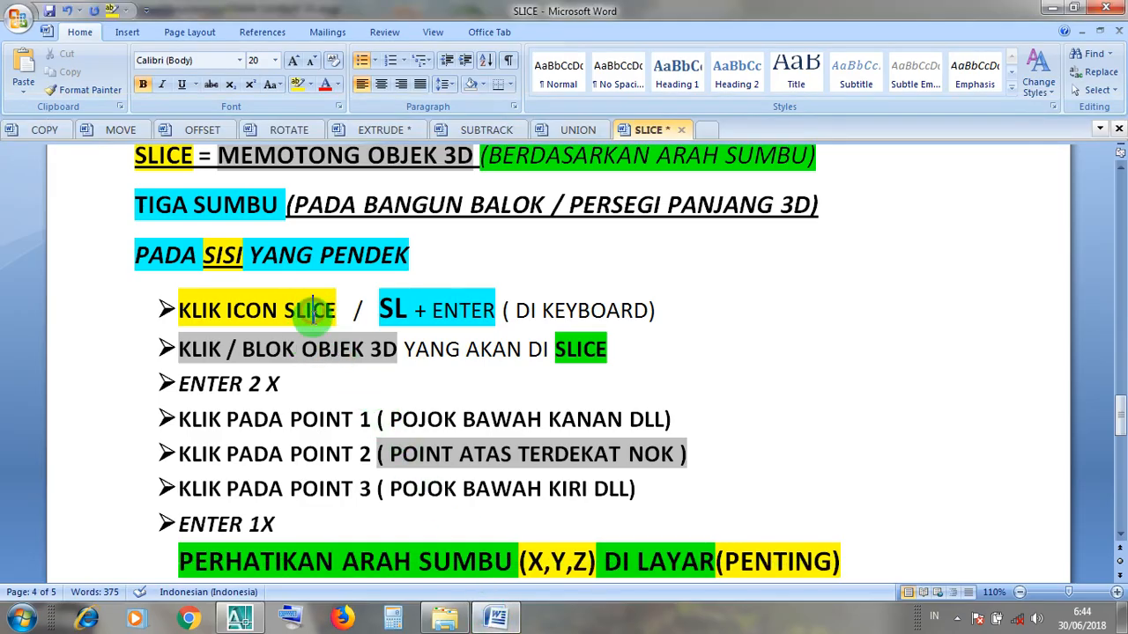
left_click(1052, 11)
left_click(613, 342)
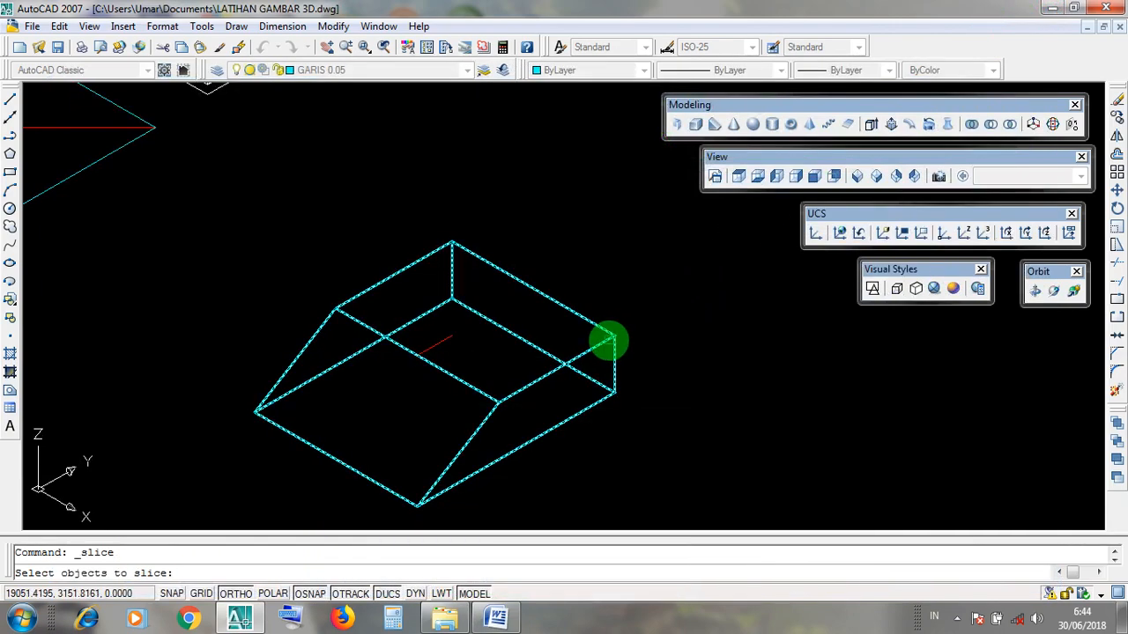
left_click(550, 428)
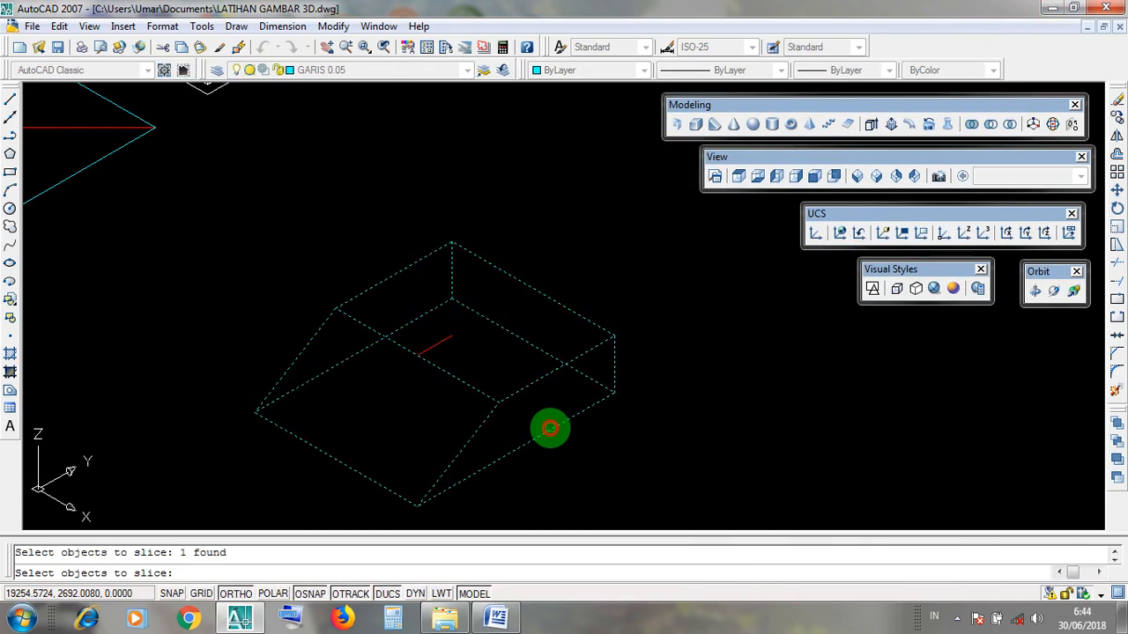
scroll(554, 397, "down", 4)
scroll(555, 397, "up", 3)
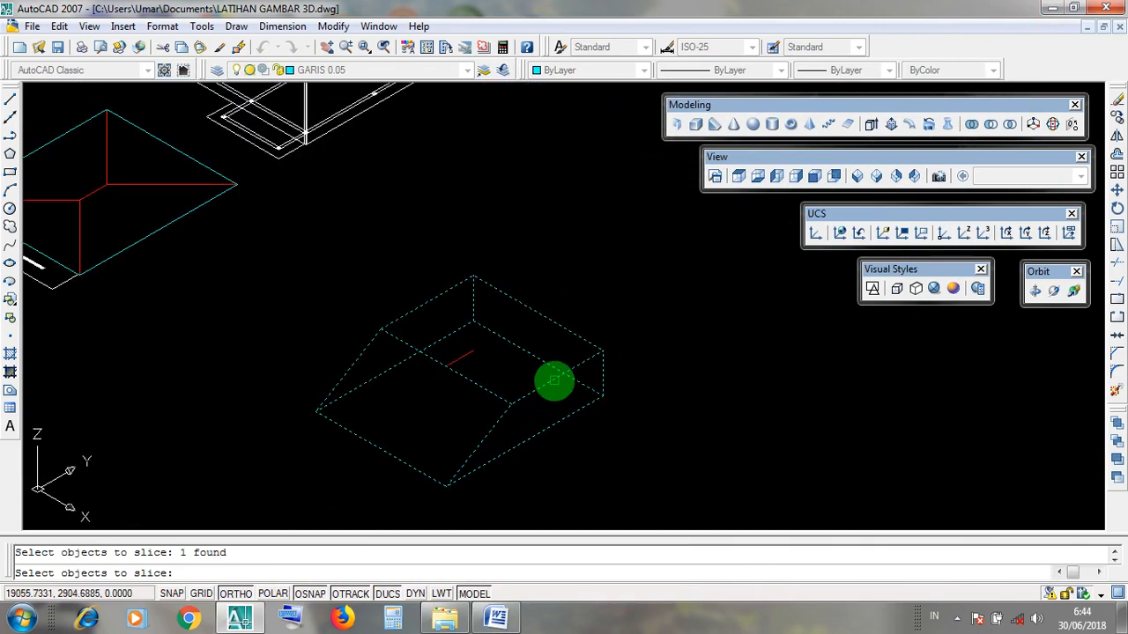
Check the object-selection and Enter steps in the Word notes, and accept the selection with the 3points slicing plane in AutoCAD
left_click(496, 619)
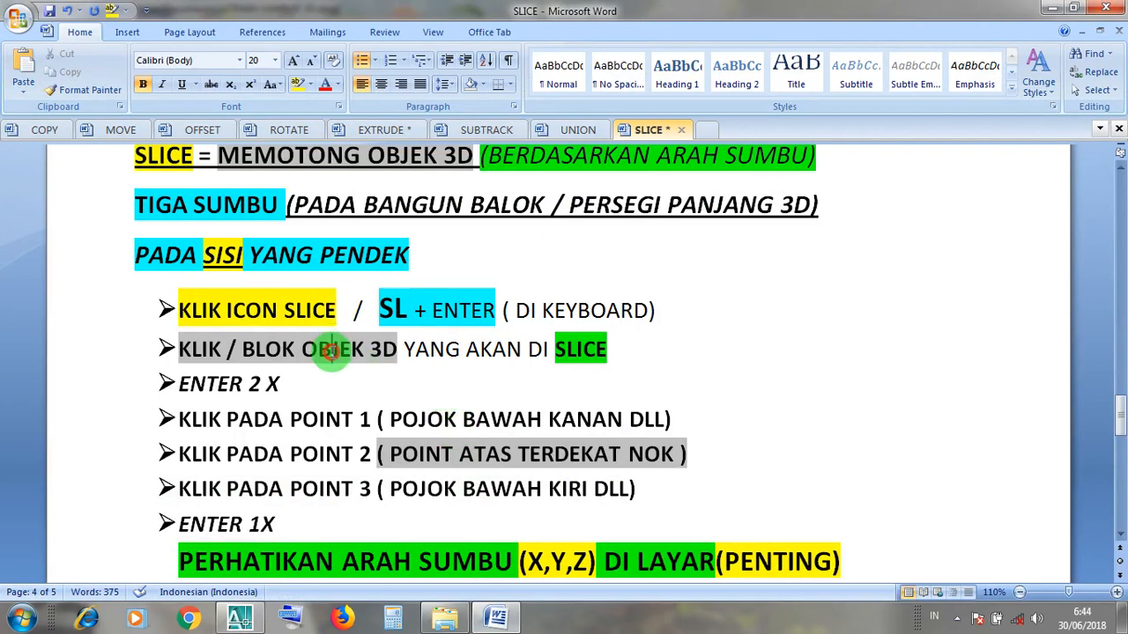
left_click(331, 350)
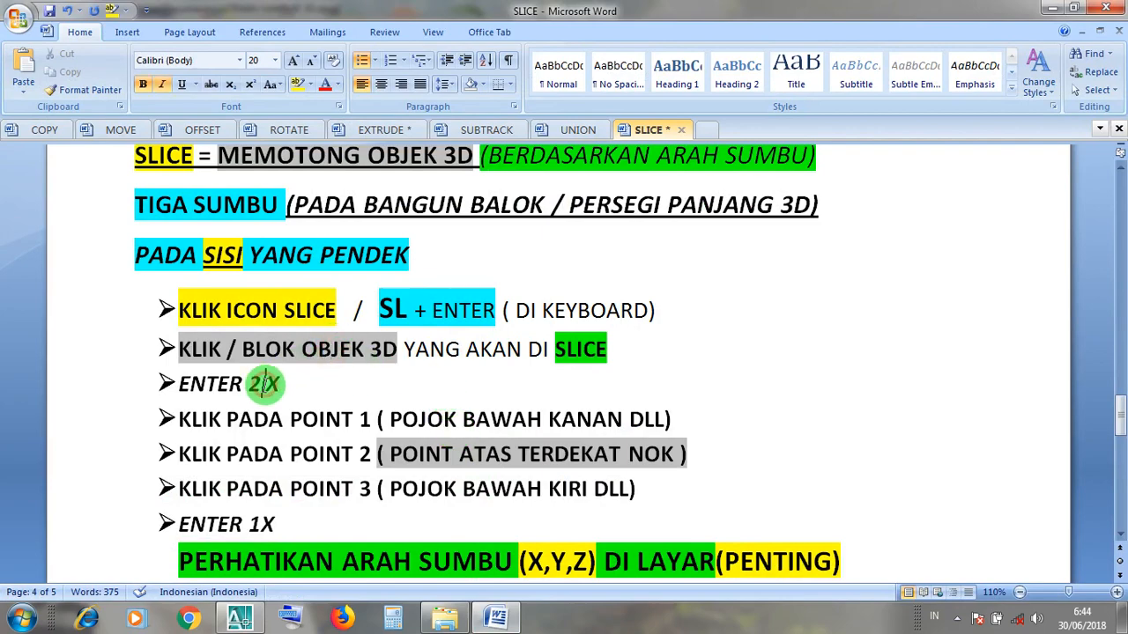
left_click(1051, 8)
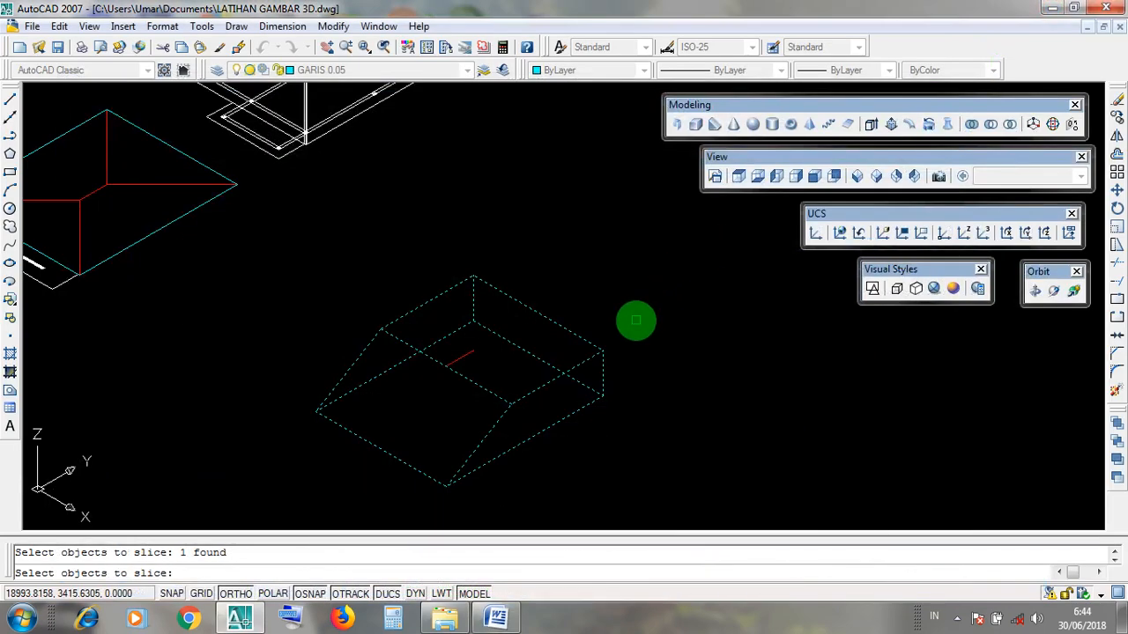
key("Return")
key("Return")
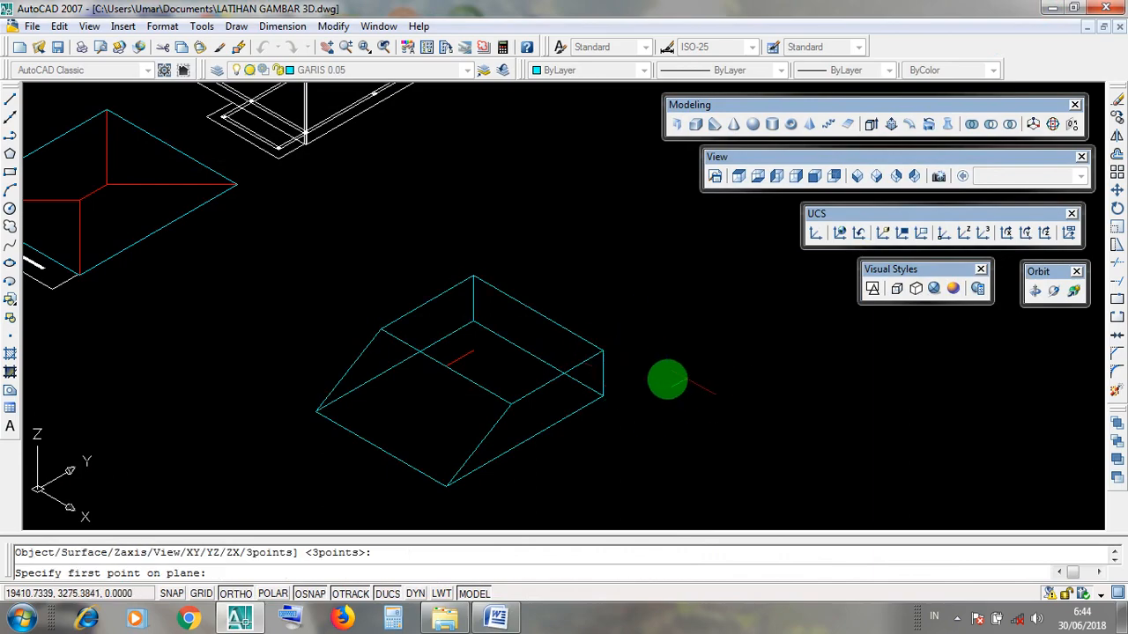
Review points 1 to 3 in the Word notes and set the plane's first point at the far short side's bottom-right corner in AutoCAD
left_click(498, 621)
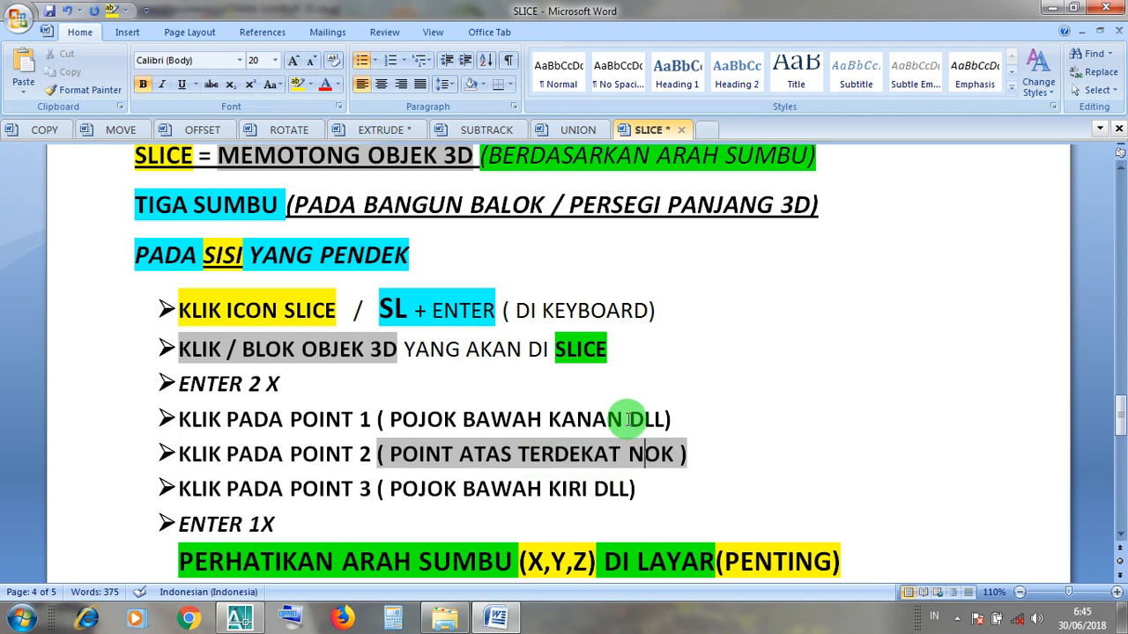
left_click(570, 490)
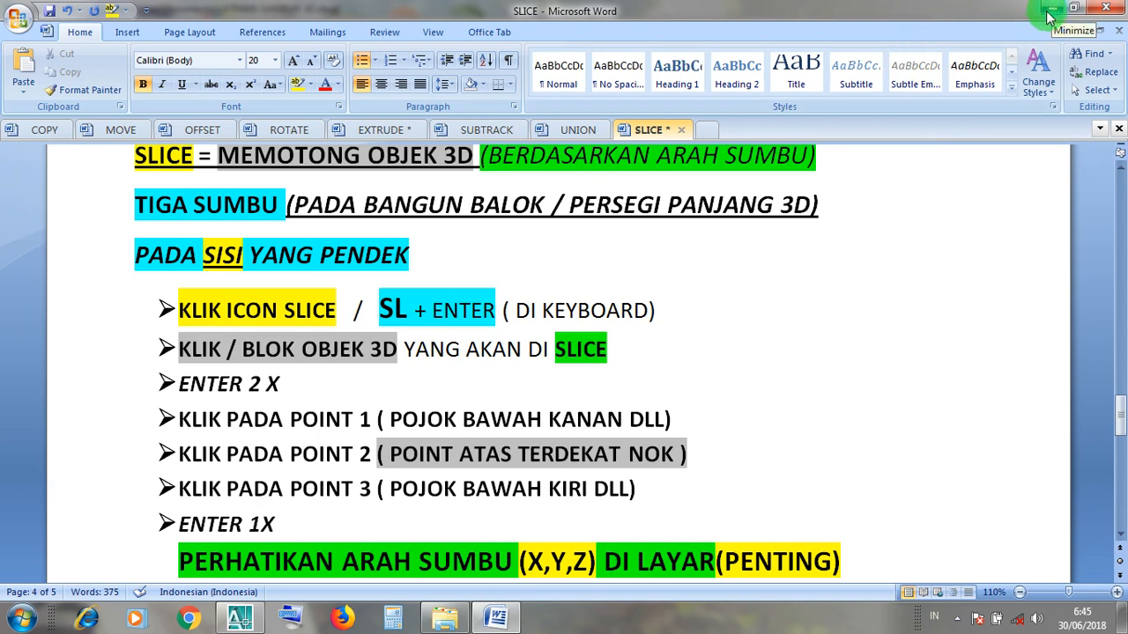
left_click(254, 384)
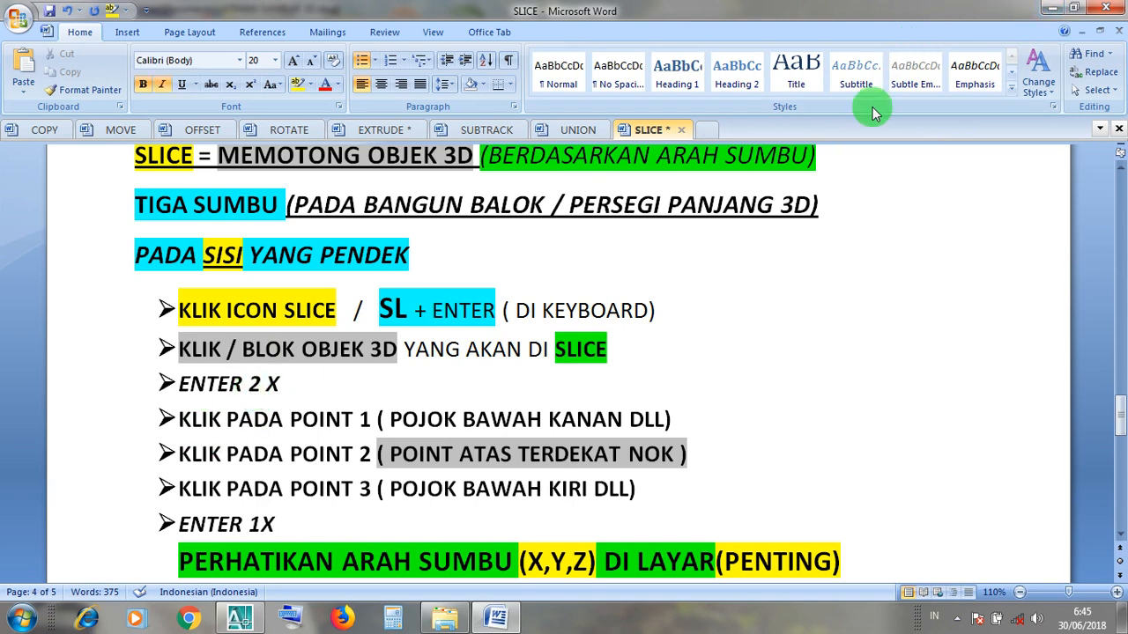
left_click(1052, 9)
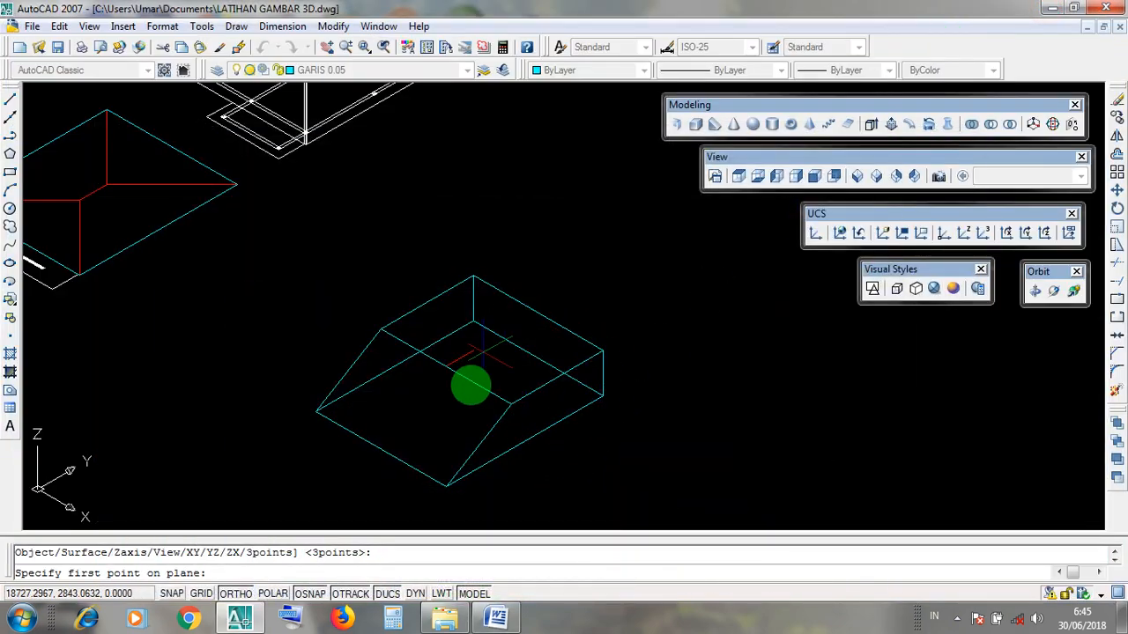
scroll(549, 298, "up", 1)
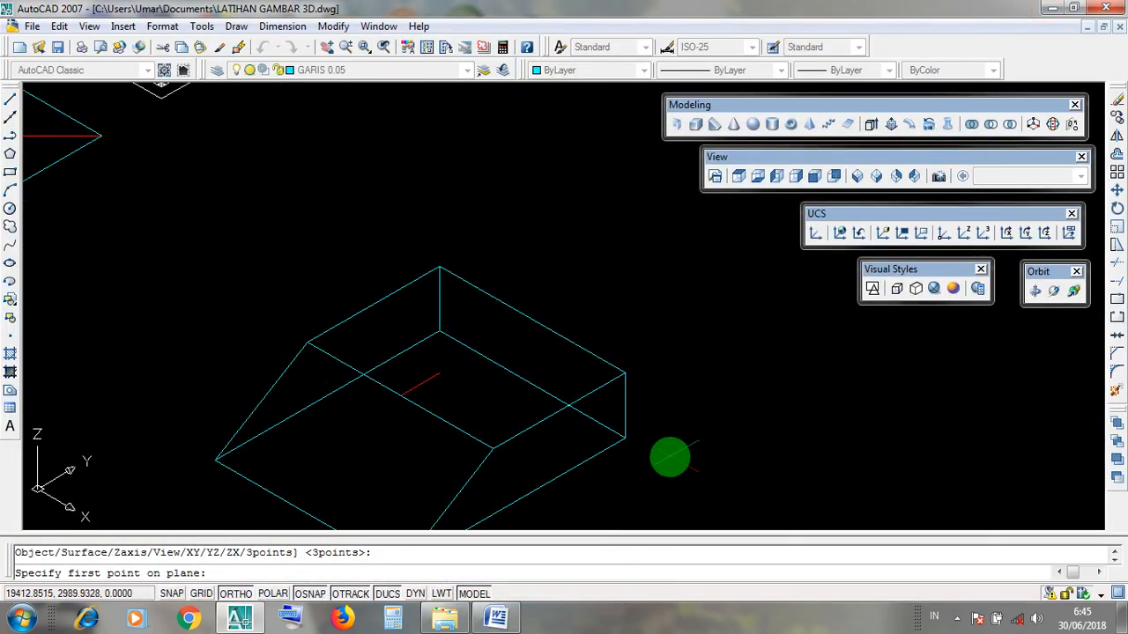
left_click(624, 438)
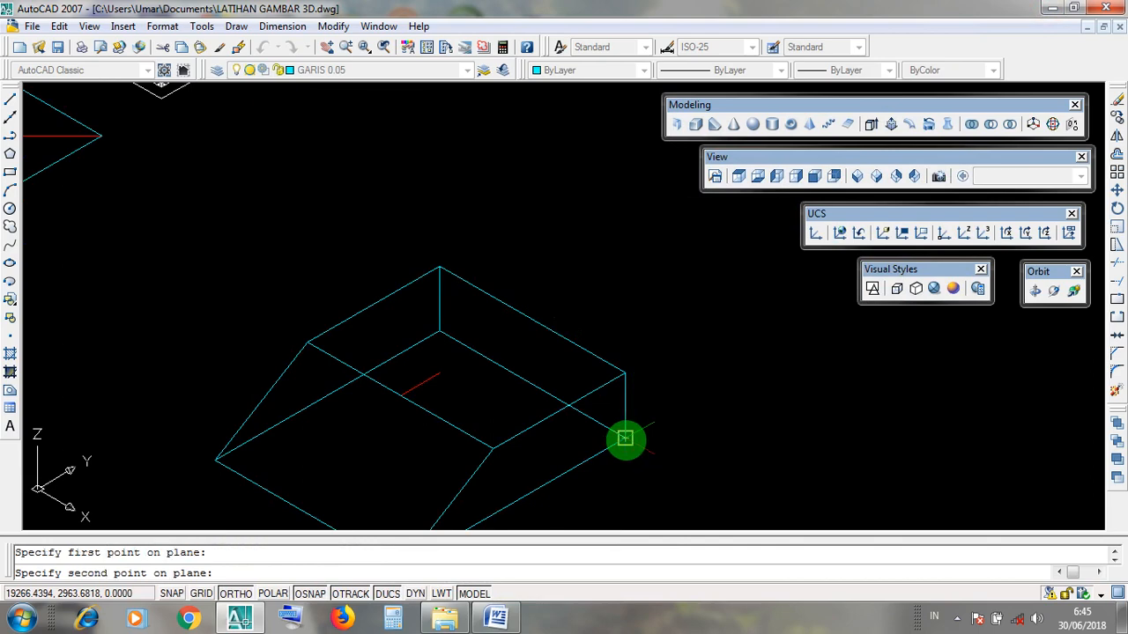
Set the plane's second point at the red ridge line's far endpoint and third at the rear bottom corner, slicing the solid with both sides kept
scroll(439, 344, "up", 2)
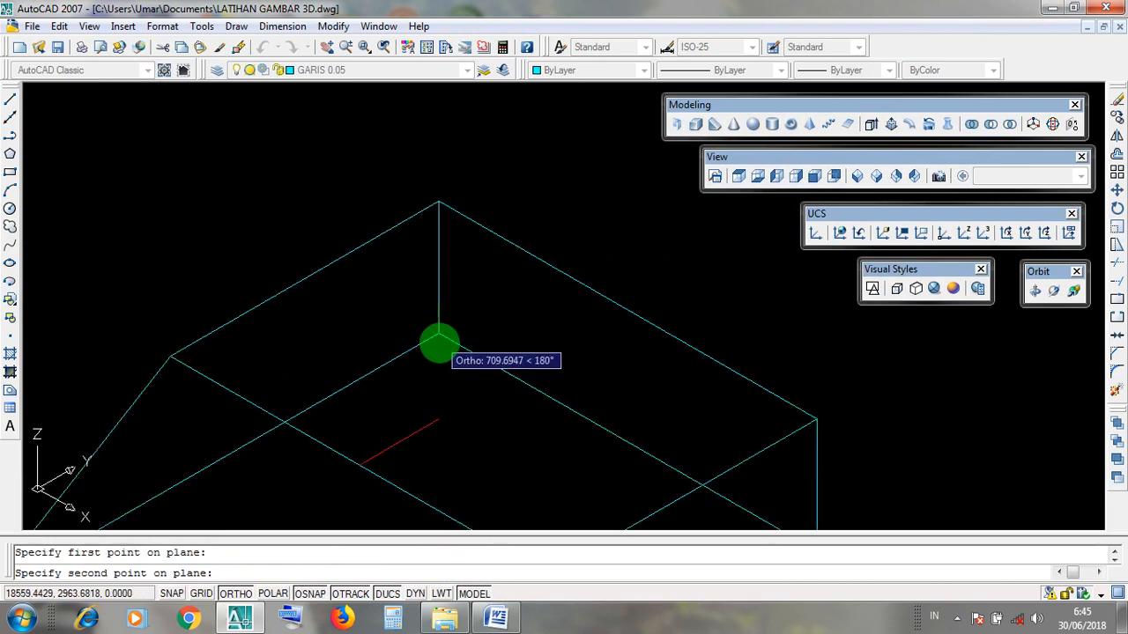
scroll(440, 349, "down", 2)
scroll(453, 385, "up", 2)
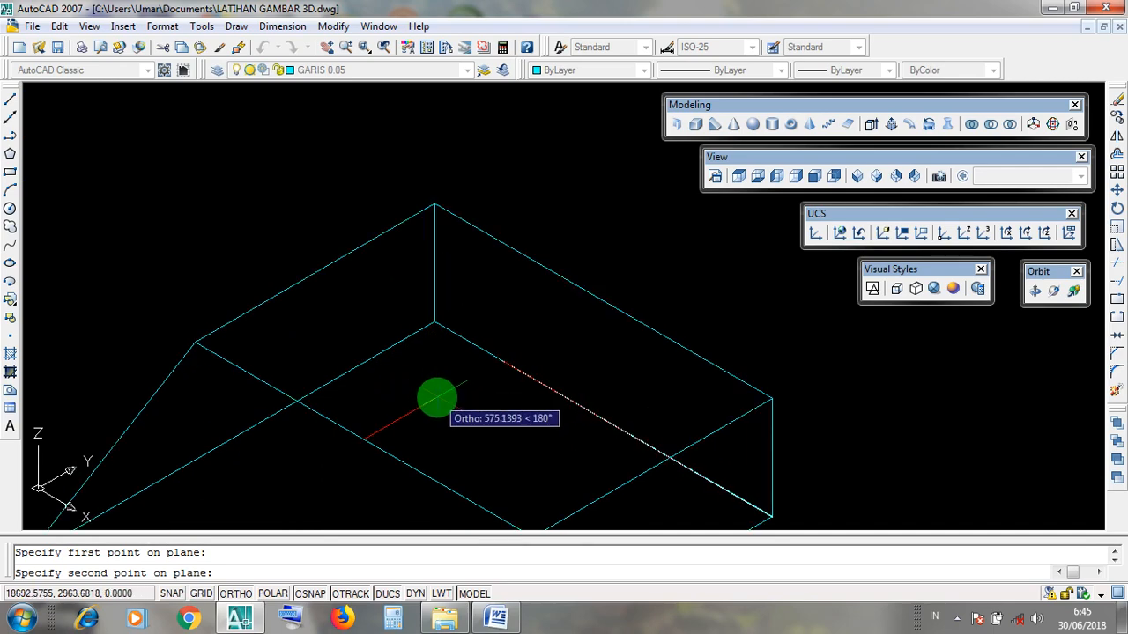
left_click(434, 399)
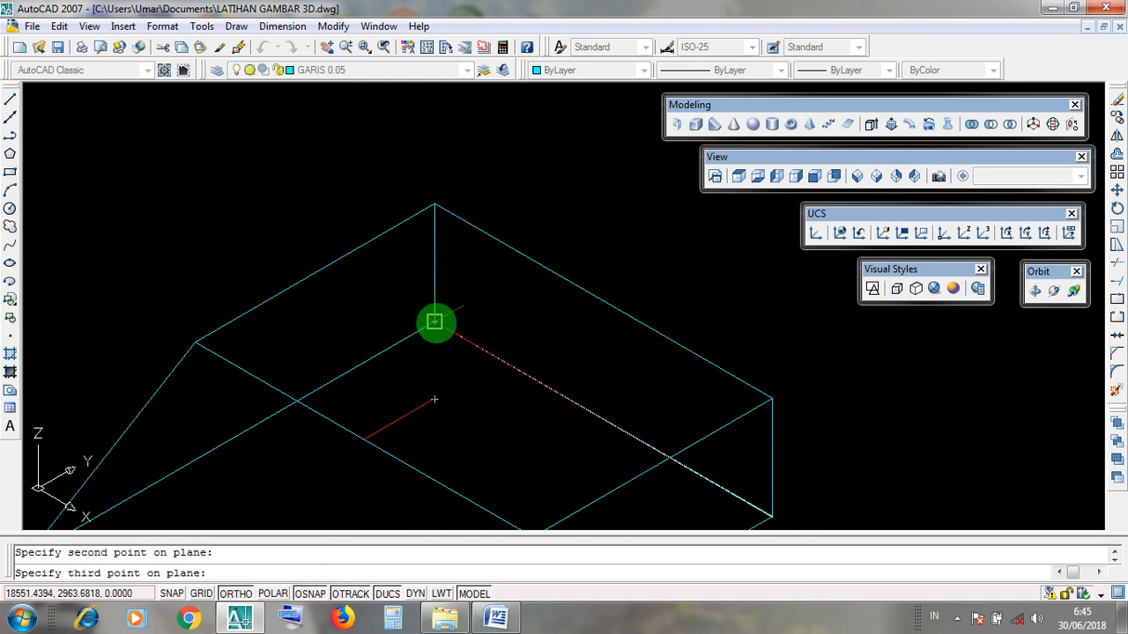
scroll(434, 321, "down", 2)
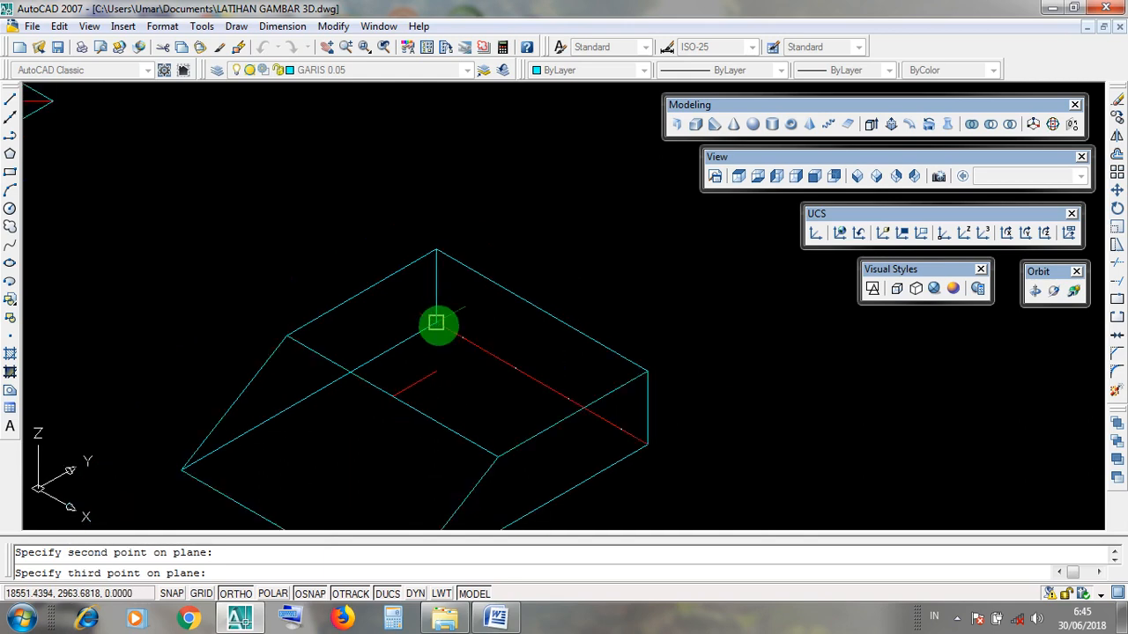
left_click(437, 322)
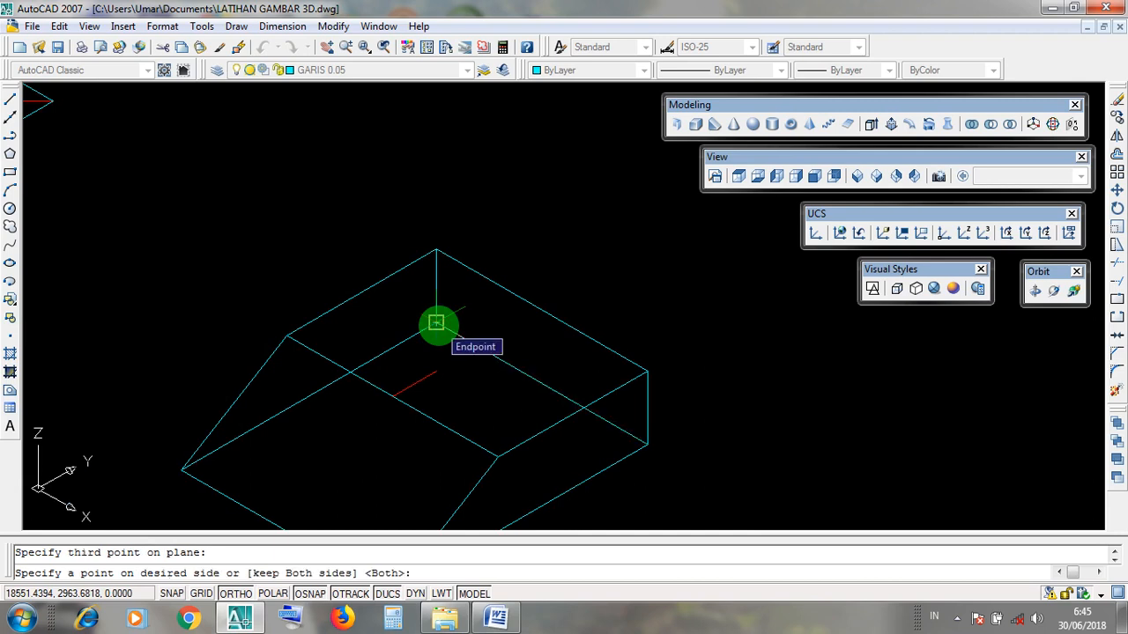
left_click(436, 322)
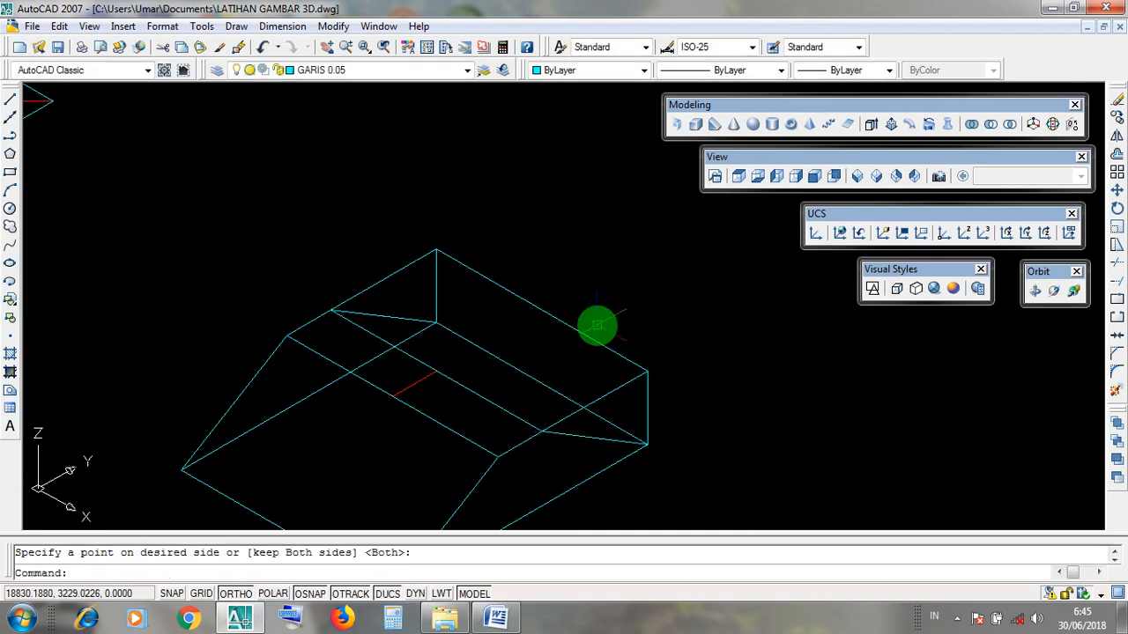
Delete the cut-off wedge above the new sloped face on the solid's far short side
left_click(479, 333)
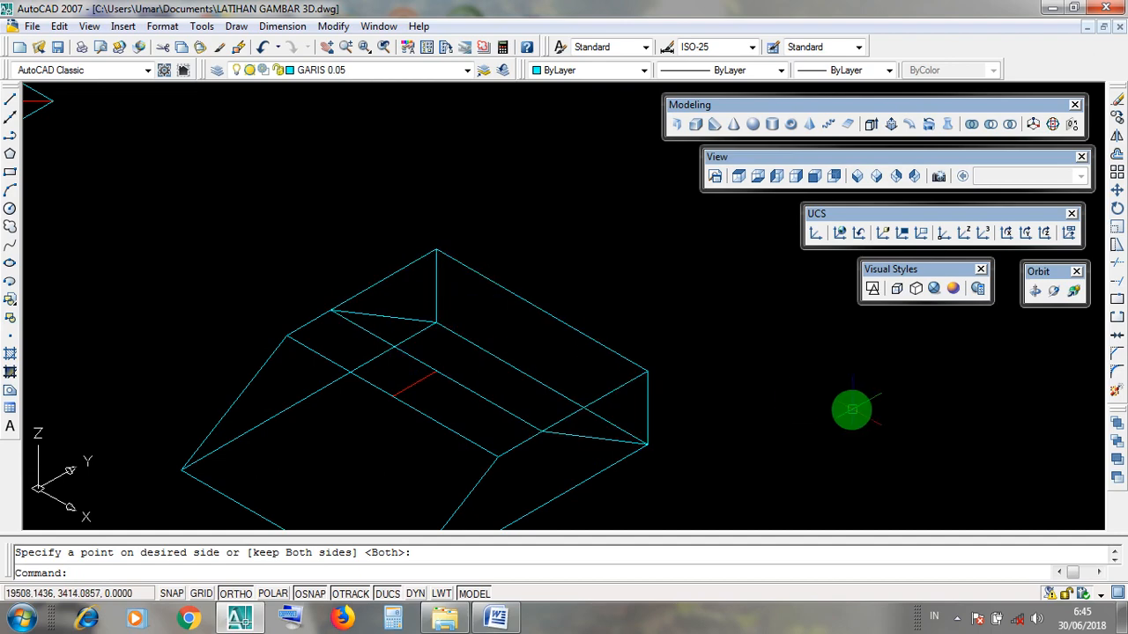
key("Escape")
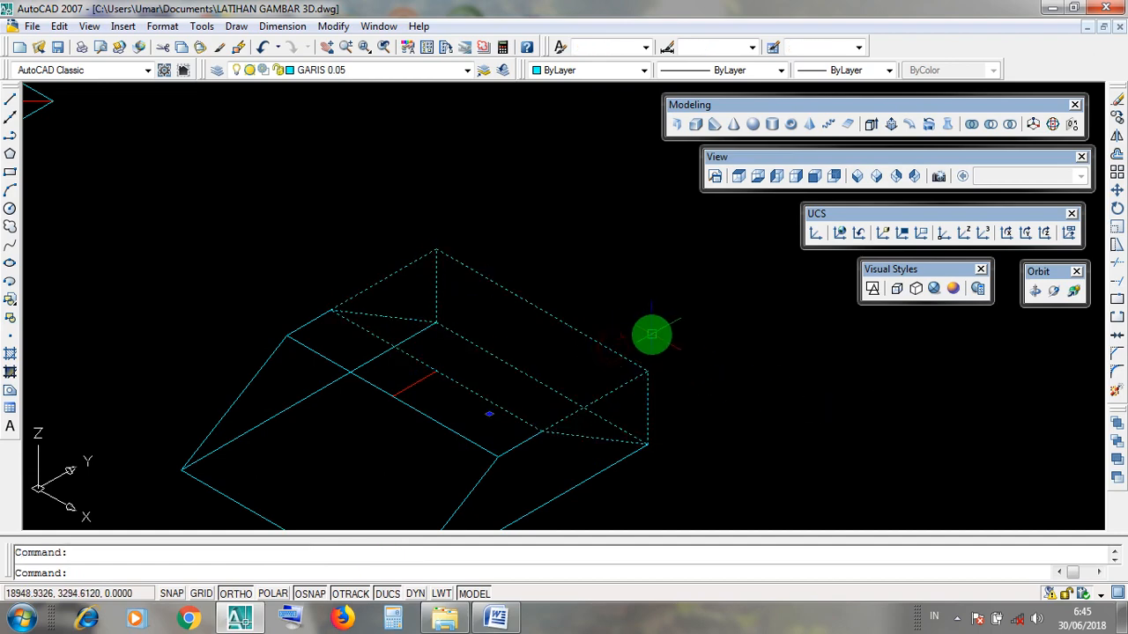
scroll(614, 334, "down", 2)
left_click(614, 331)
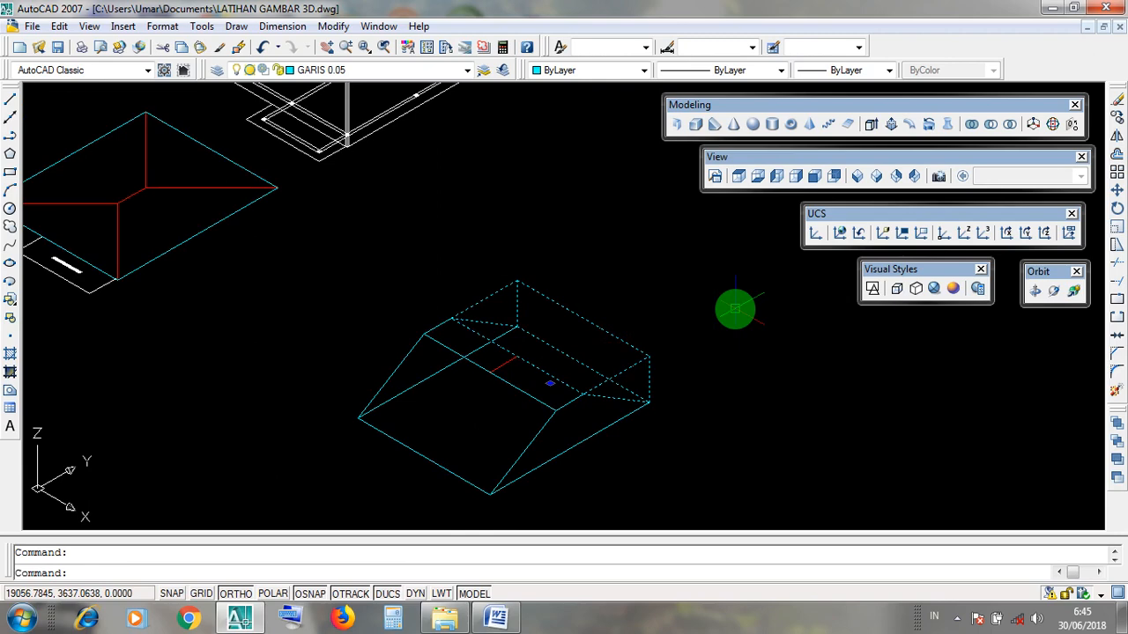
key("Delete")
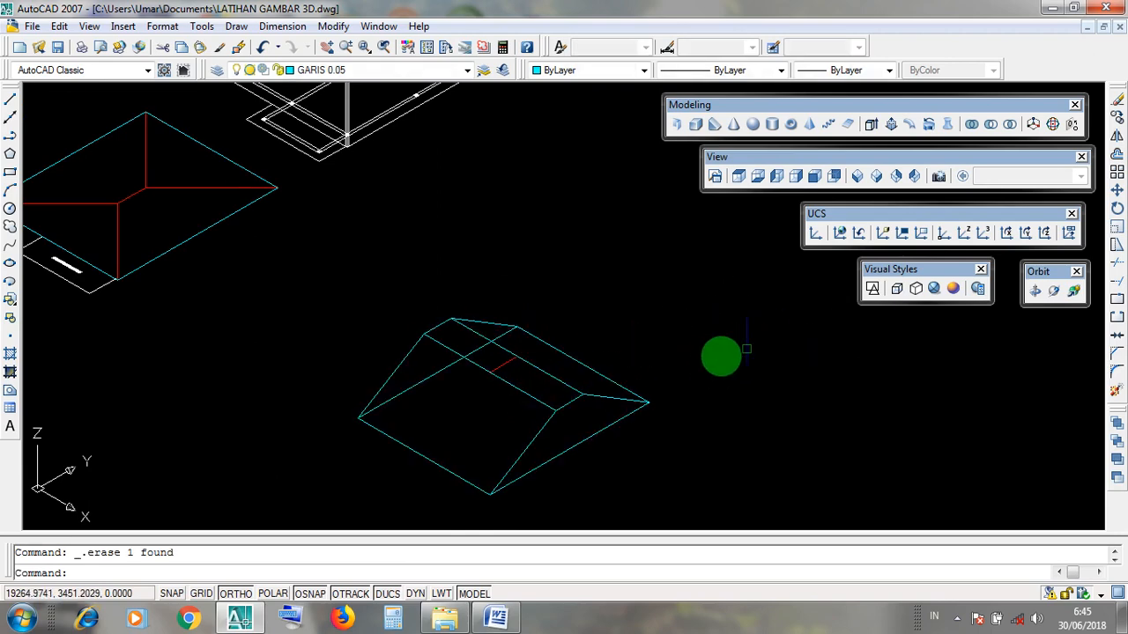
scroll(710, 360, "up", 3)
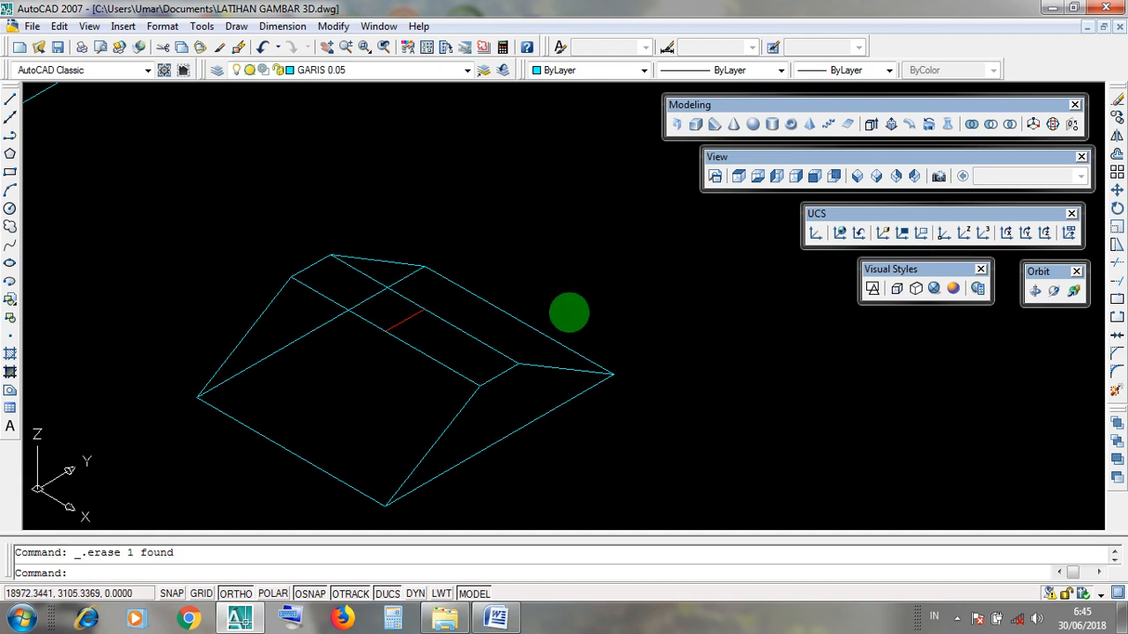
left_click(559, 295)
left_click(551, 257)
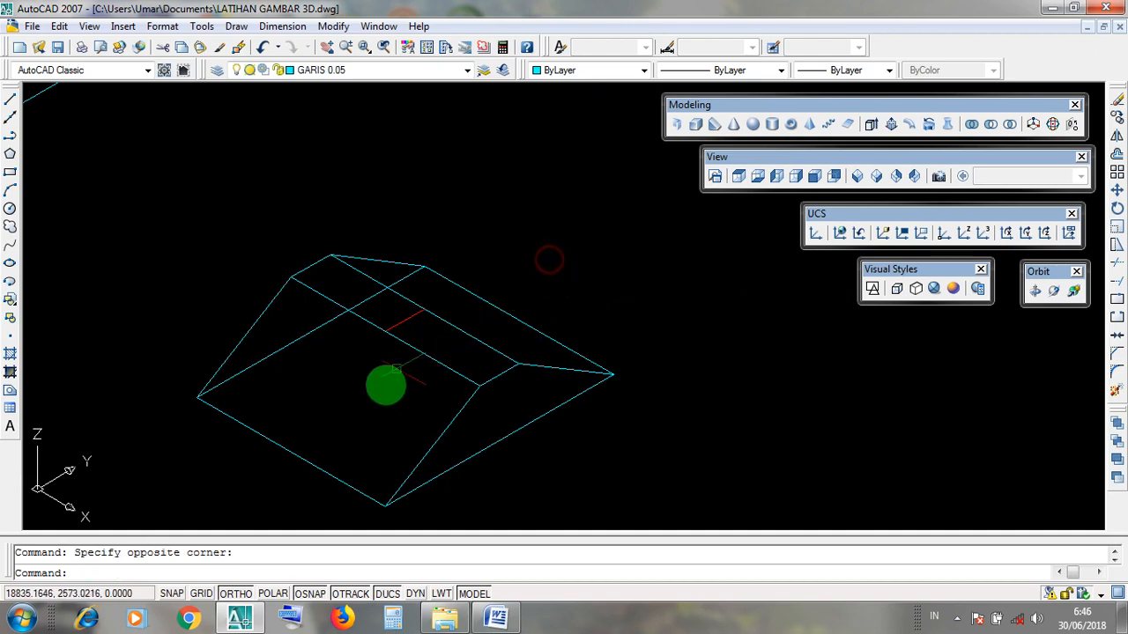
left_click(345, 398)
left_click(571, 329)
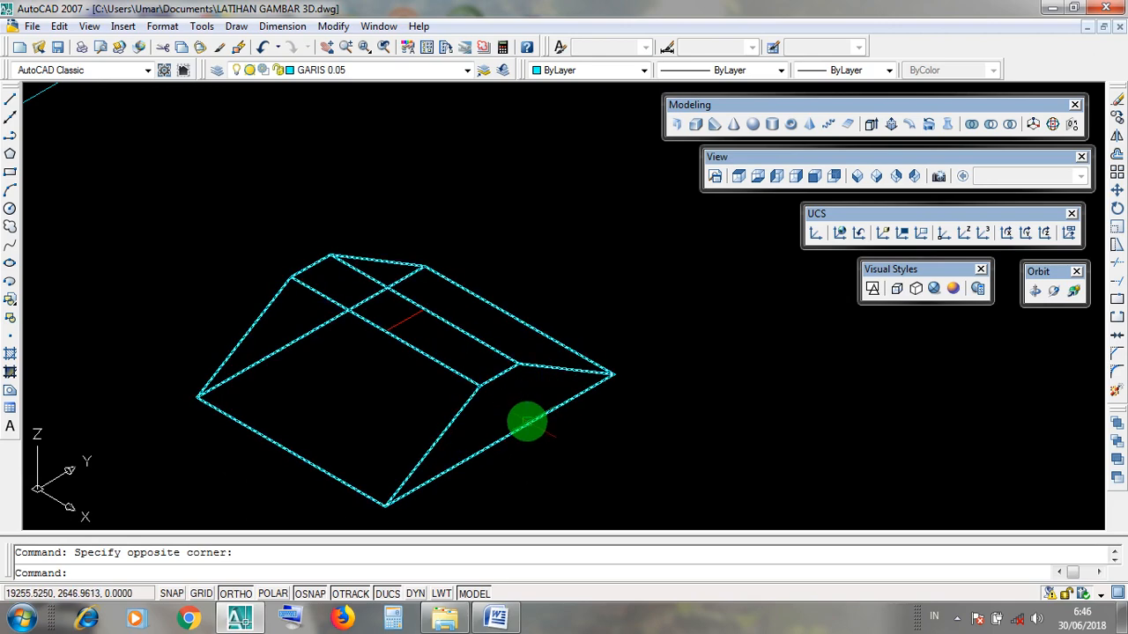
left_click(507, 418)
left_click(308, 240)
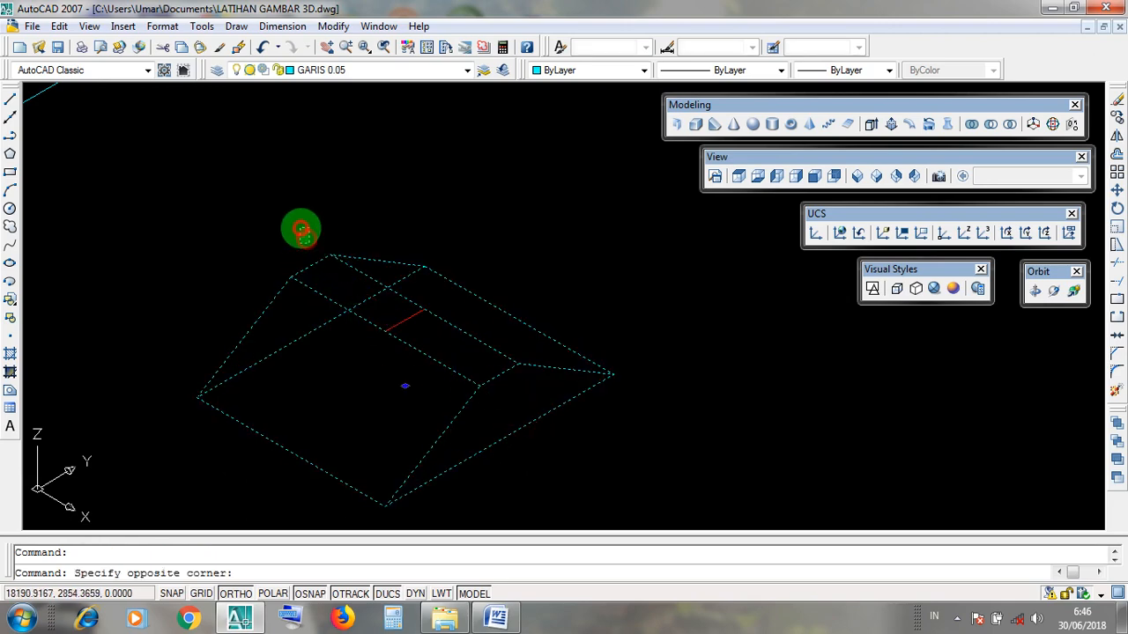
key("Escape")
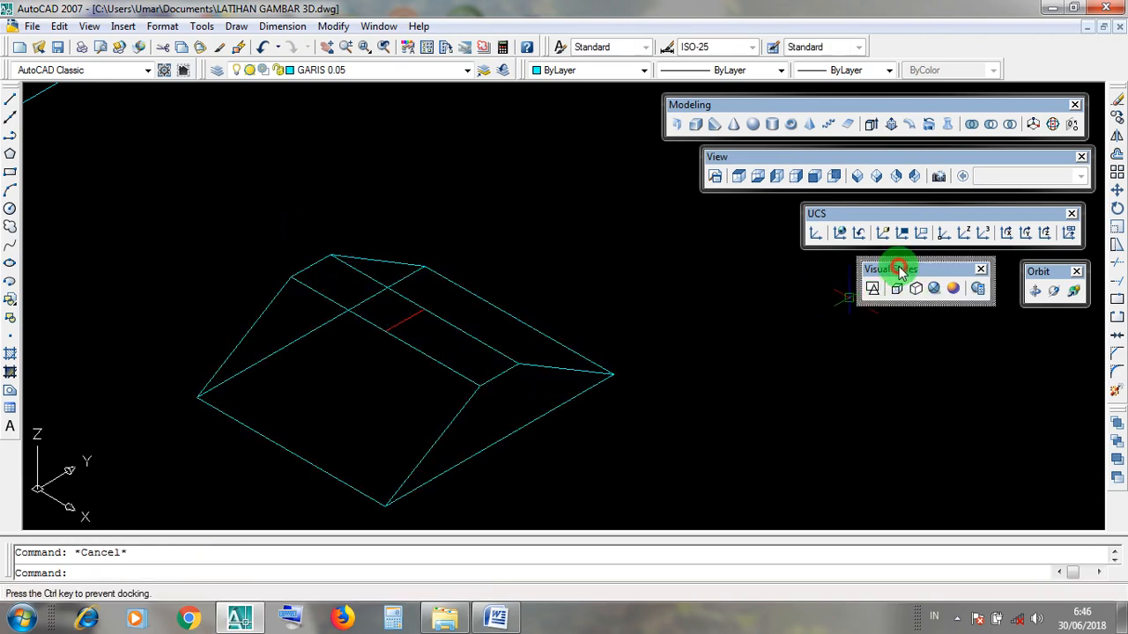
Preview the sliced solid in the Realistic visual style and return to 2D Wireframe
left_click(935, 288)
middle_click_drag(732, 421, 744, 426)
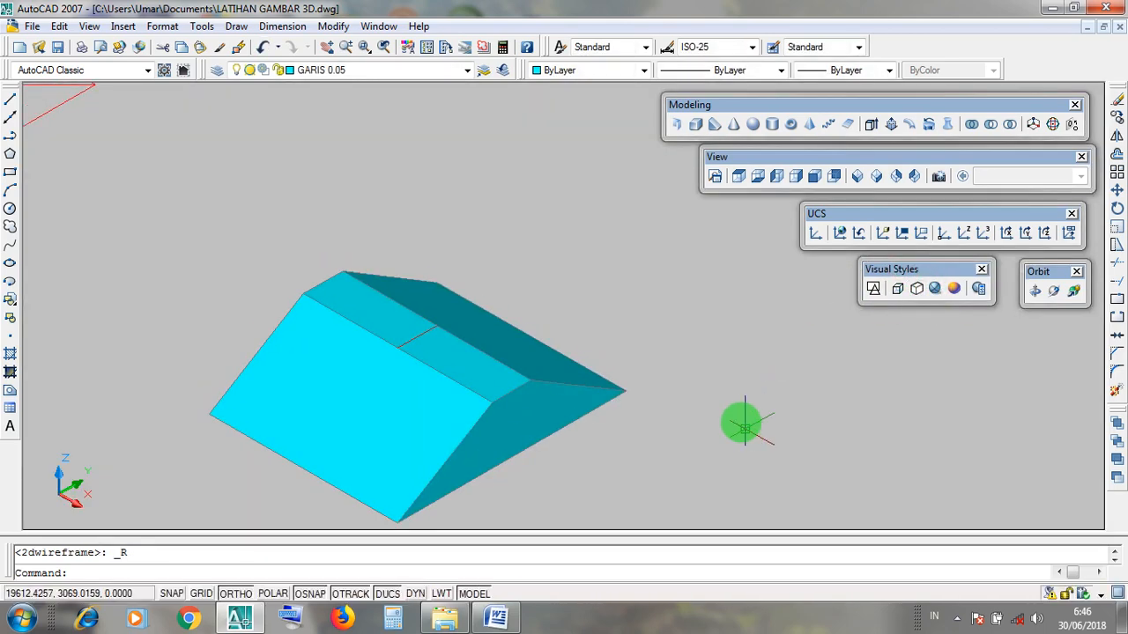
left_click_drag(873, 267, 875, 295)
left_click(873, 290)
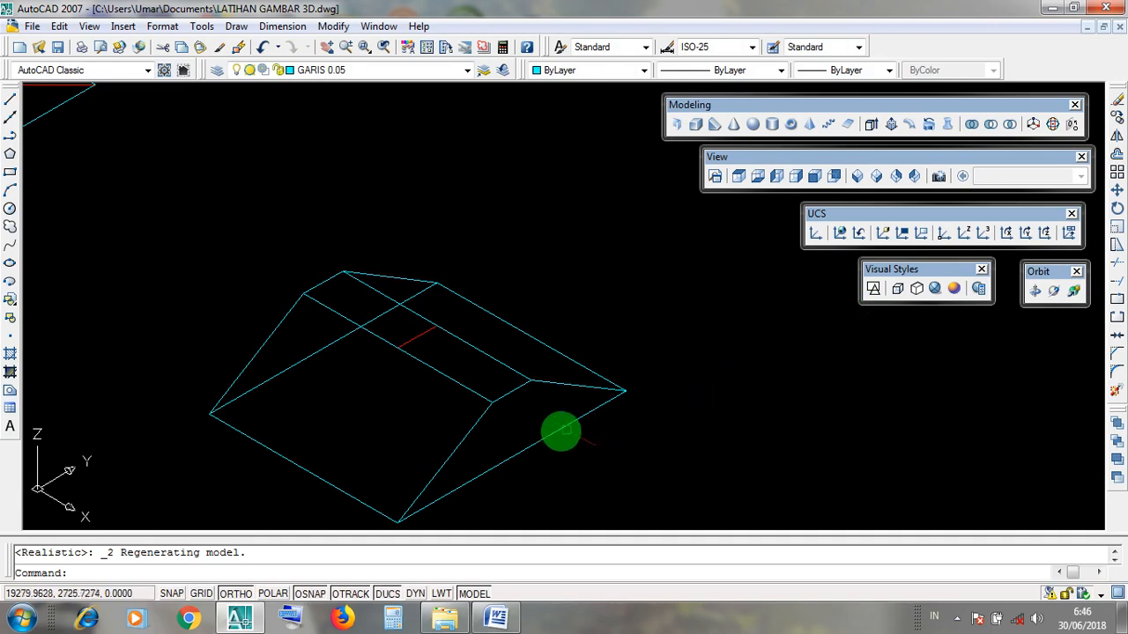
left_click(516, 434)
left_click(516, 420)
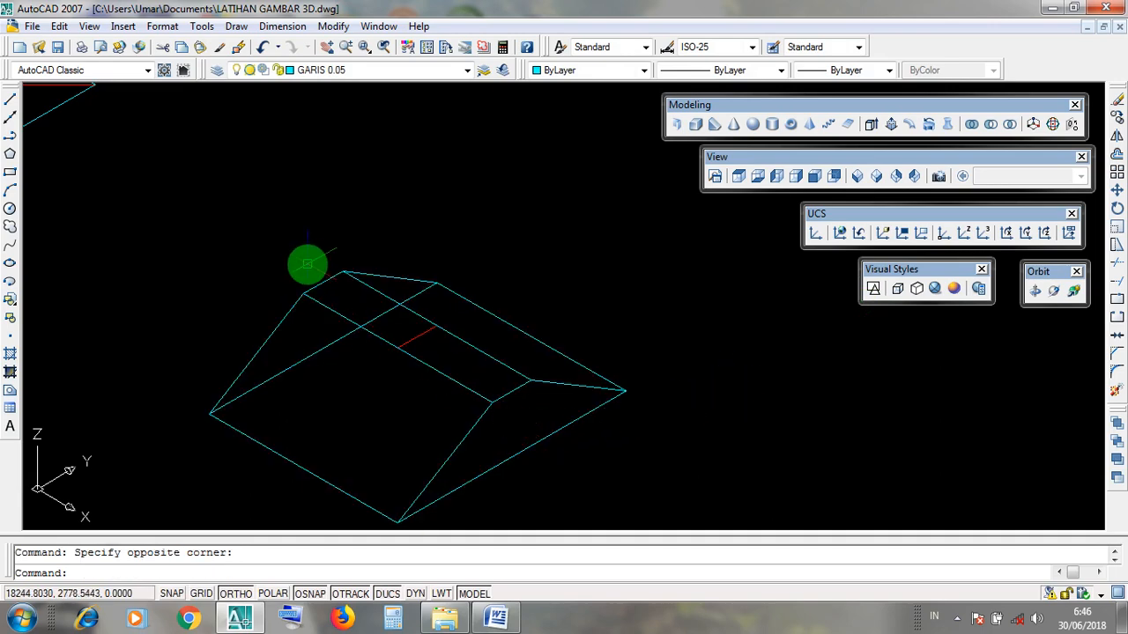
left_click(302, 272)
left_click(280, 240)
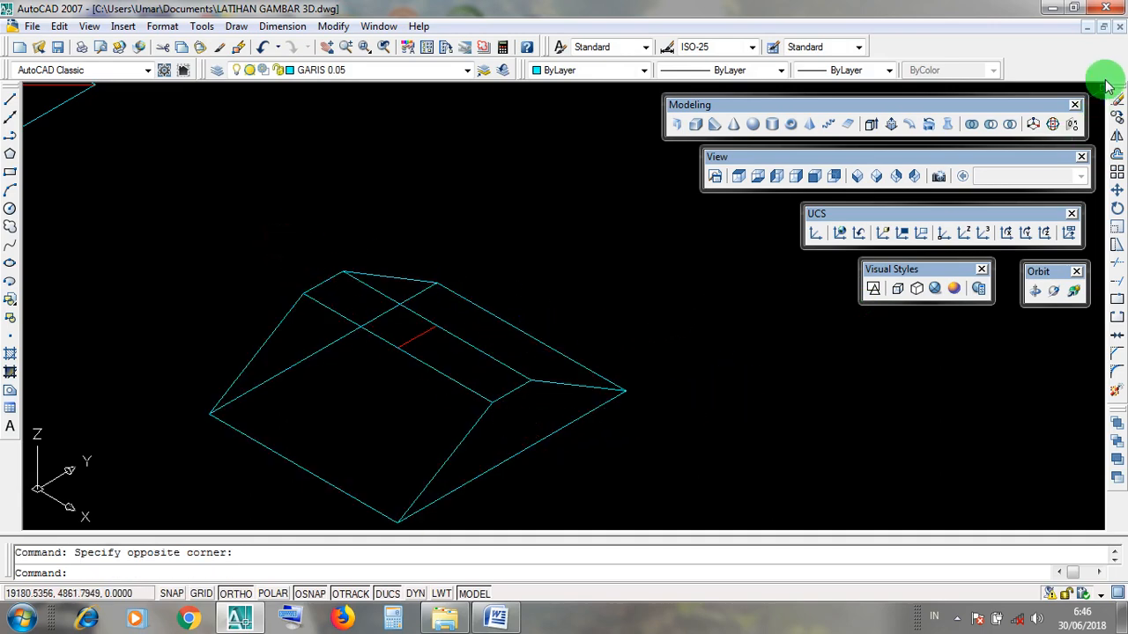
Switch to the Word notes and find the section on slicing the long side, SISI YANG PANJANG
left_click(1048, 11)
left_click(496, 619)
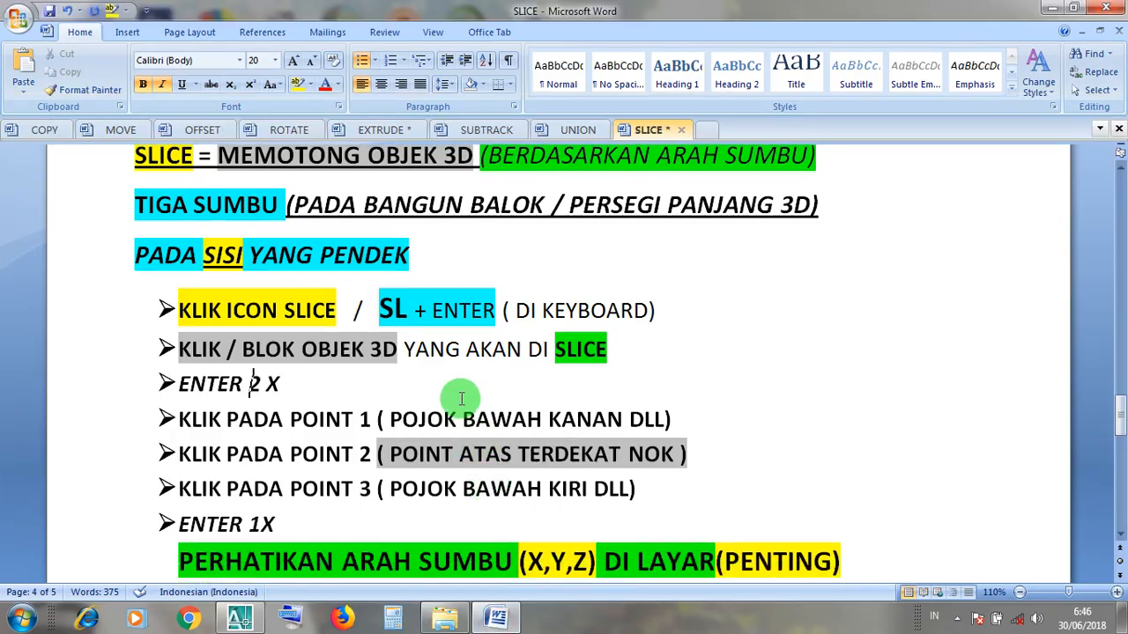
left_click(386, 250)
scroll(457, 318, "down", 5)
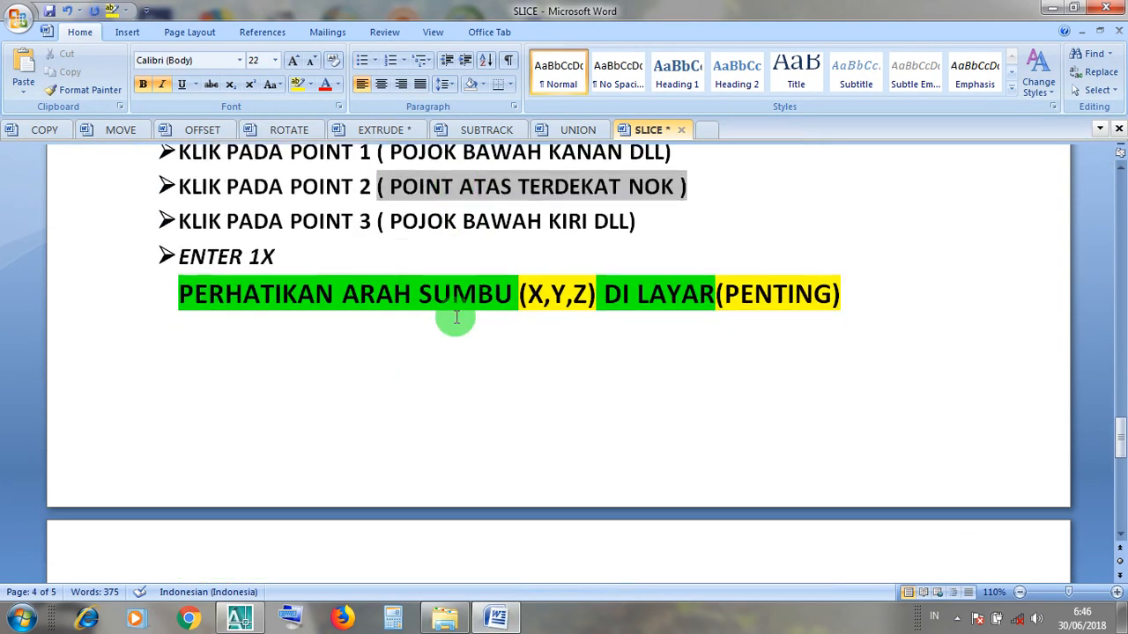
scroll(457, 317, "up", 8)
scroll(457, 317, "down", 4)
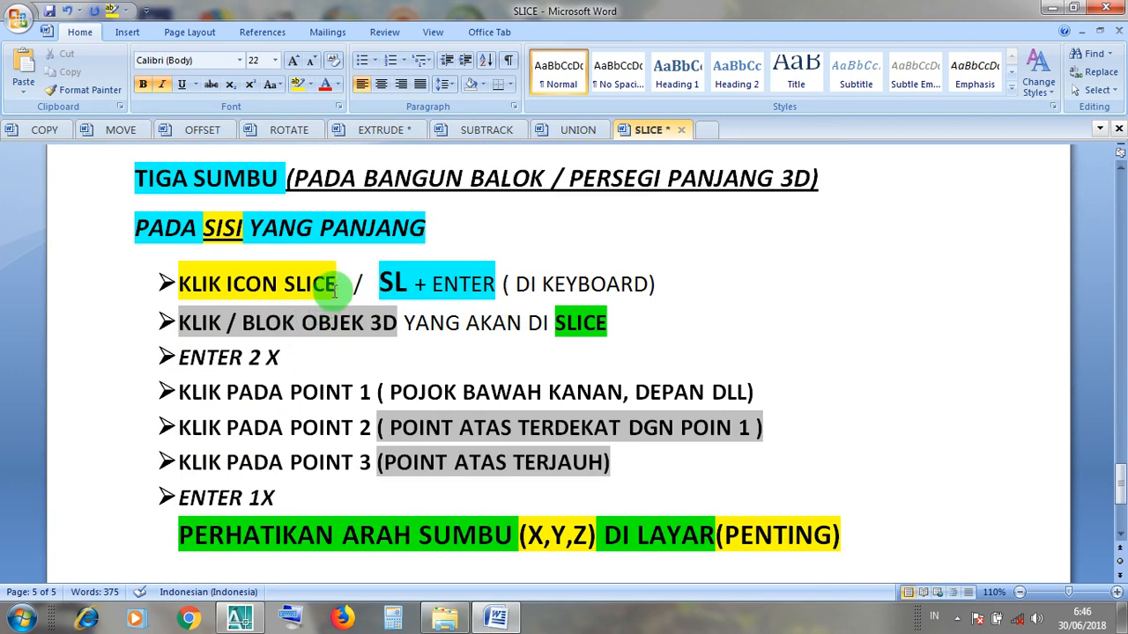
Review the long-side Slice instructions in the notes, from starting the command and selecting the object to picking points 1 to 3
left_click_drag(352, 286, 197, 292)
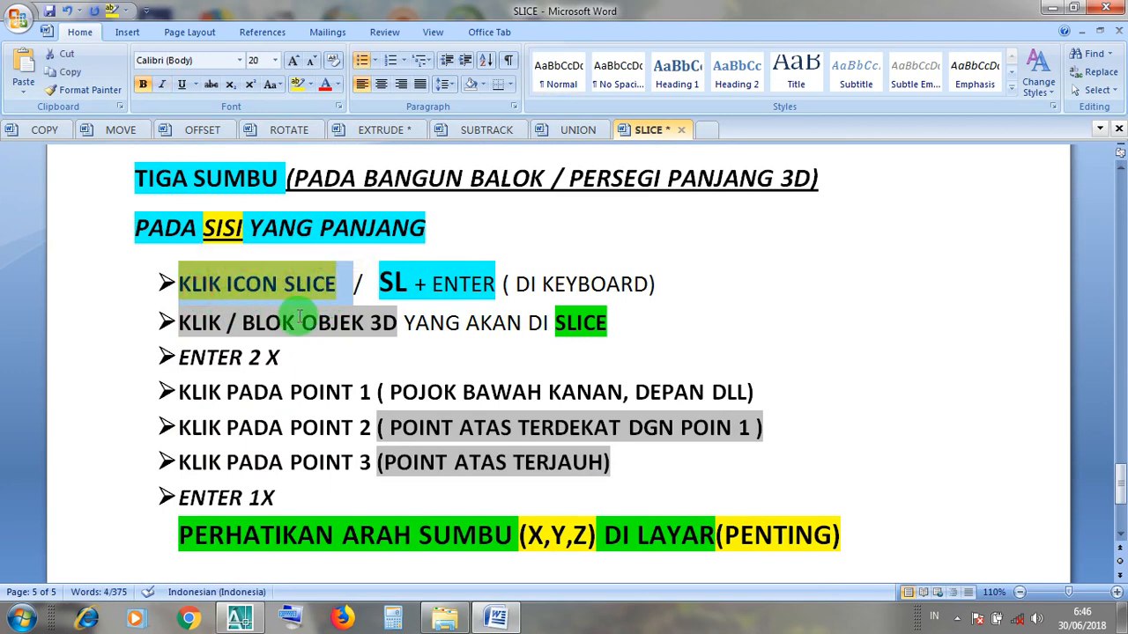
left_click_drag(409, 285, 379, 286)
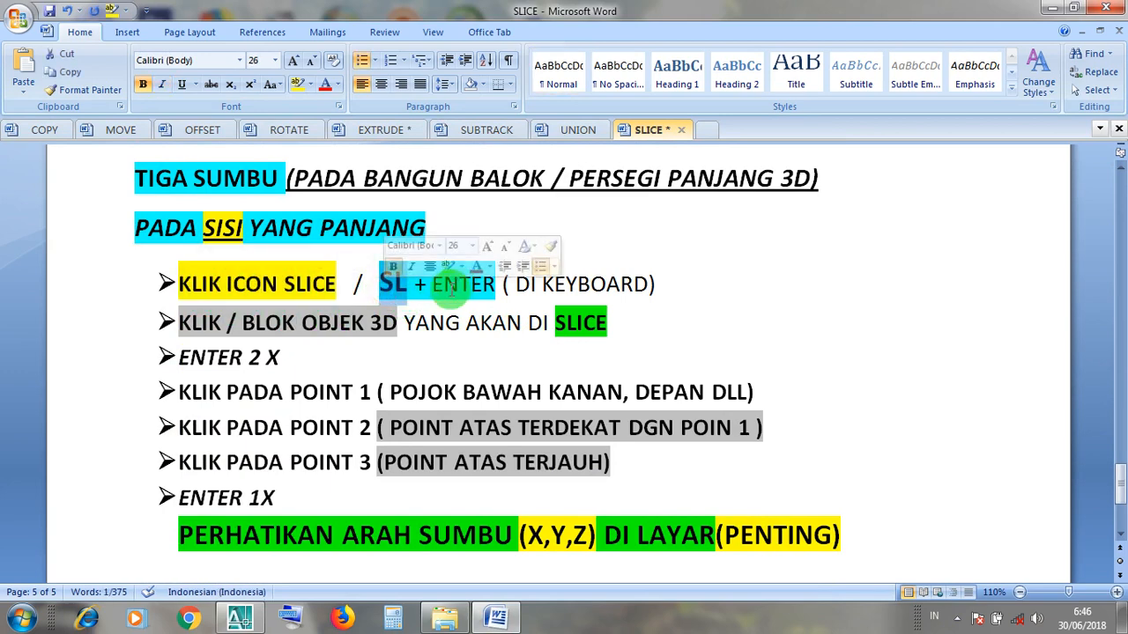
left_click_drag(402, 324, 216, 327)
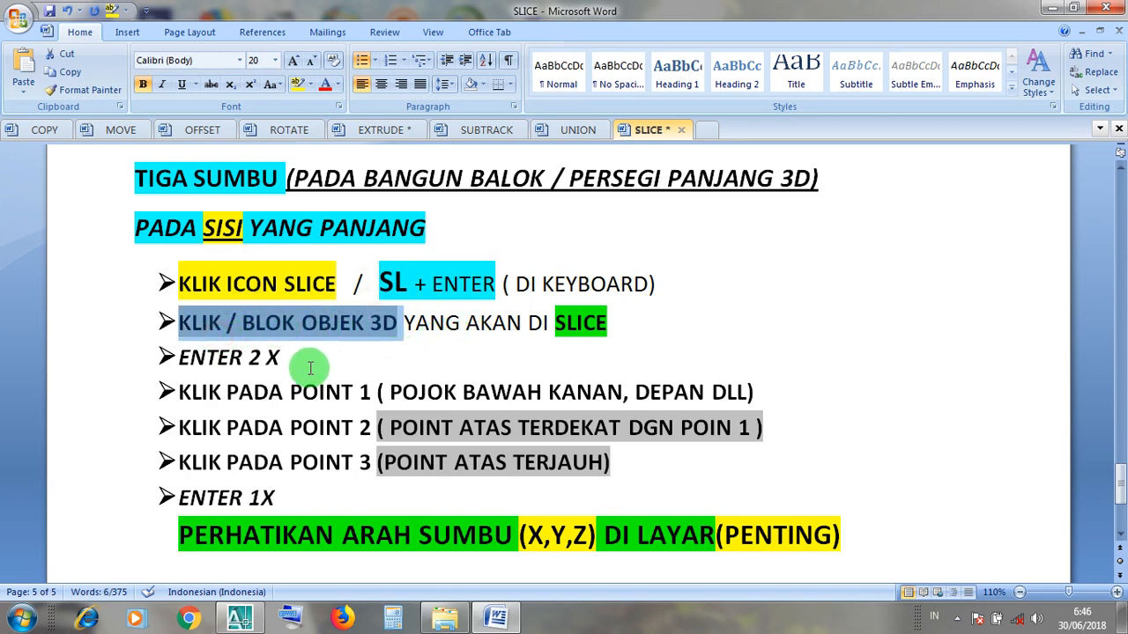
left_click(258, 358)
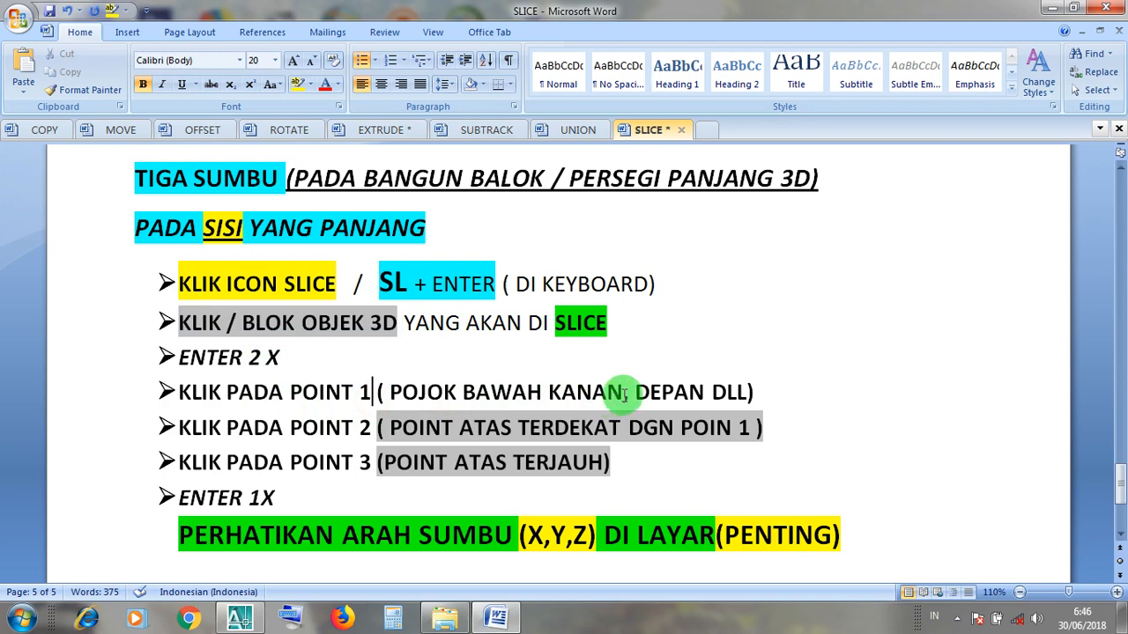
left_click_drag(705, 392, 642, 391)
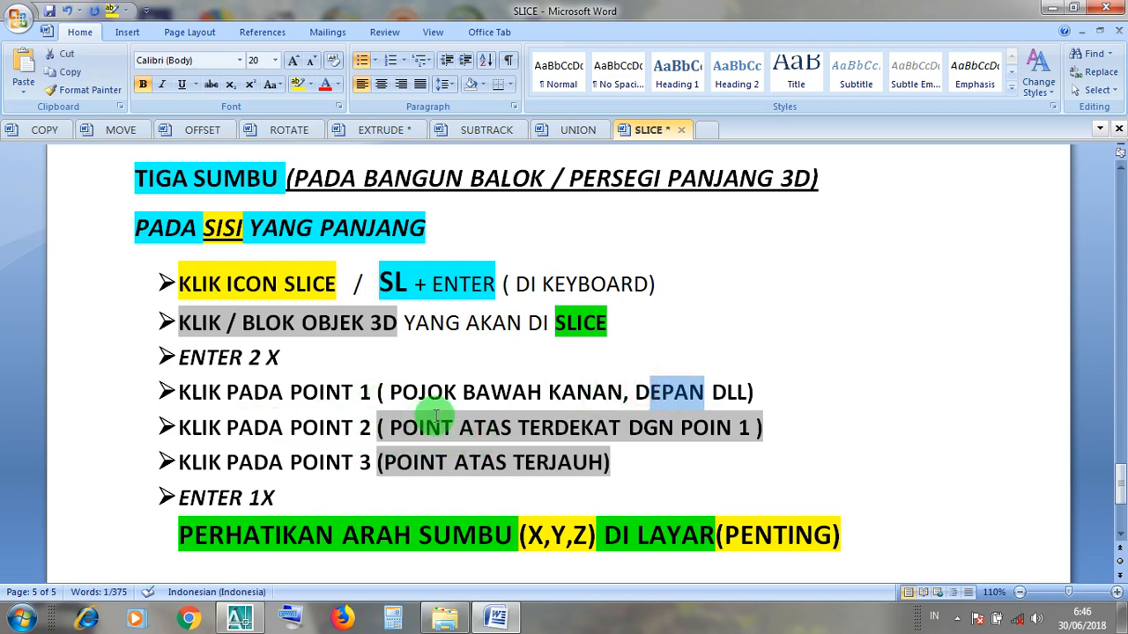
left_click(718, 427)
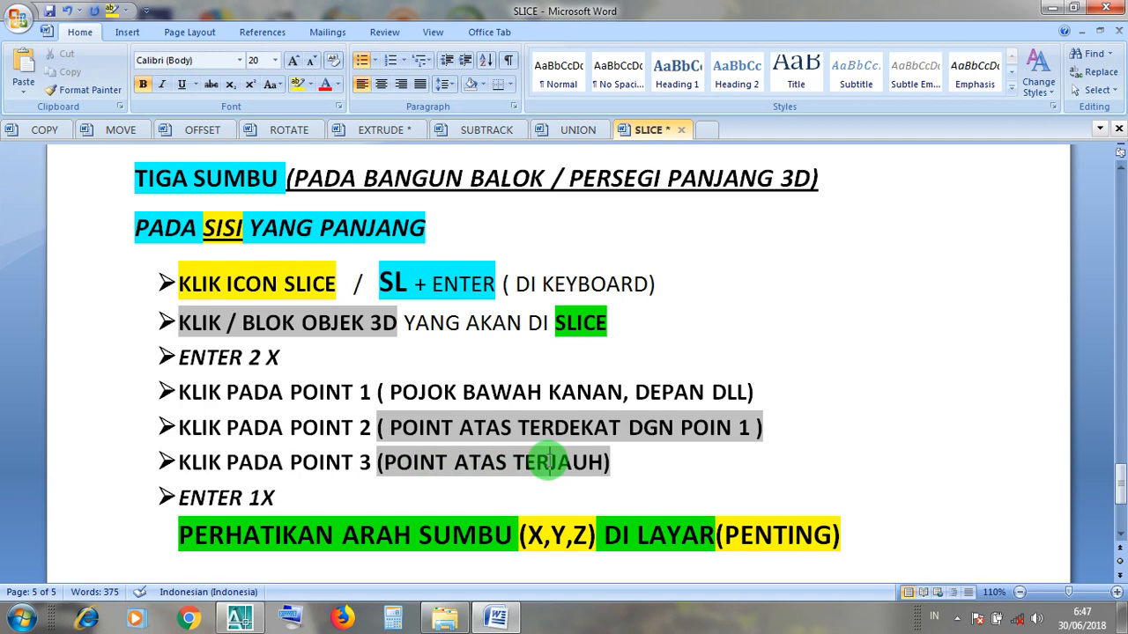
left_click(271, 500)
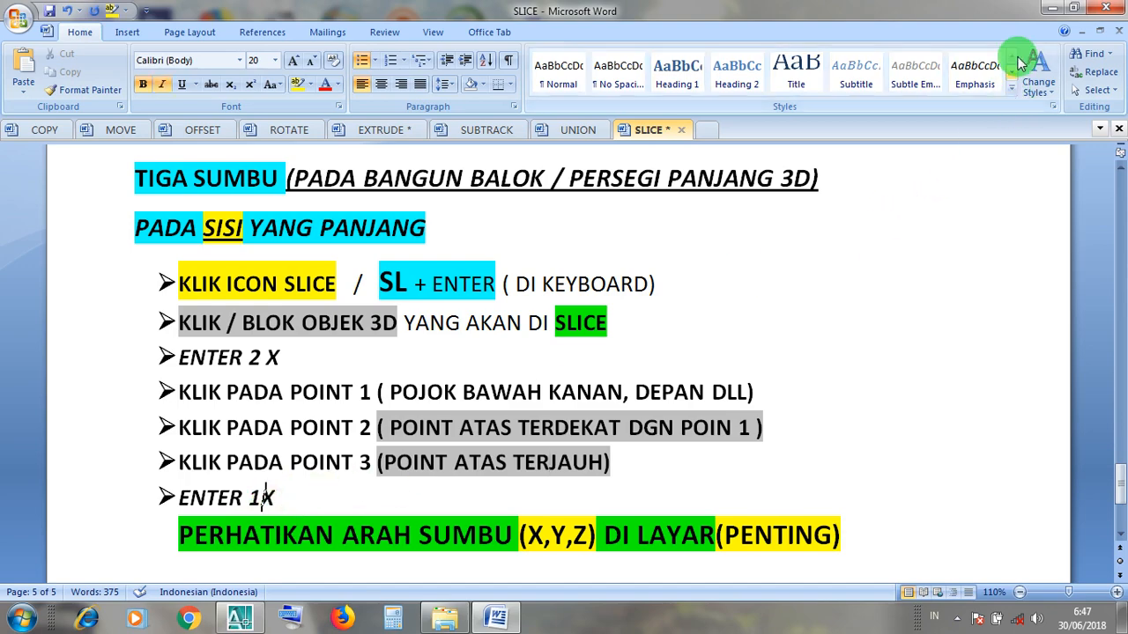
Switch to AutoCAD and start a three-point slice of the solid, placing the plane's first point at its nearest bottom corner
left_click(1048, 11)
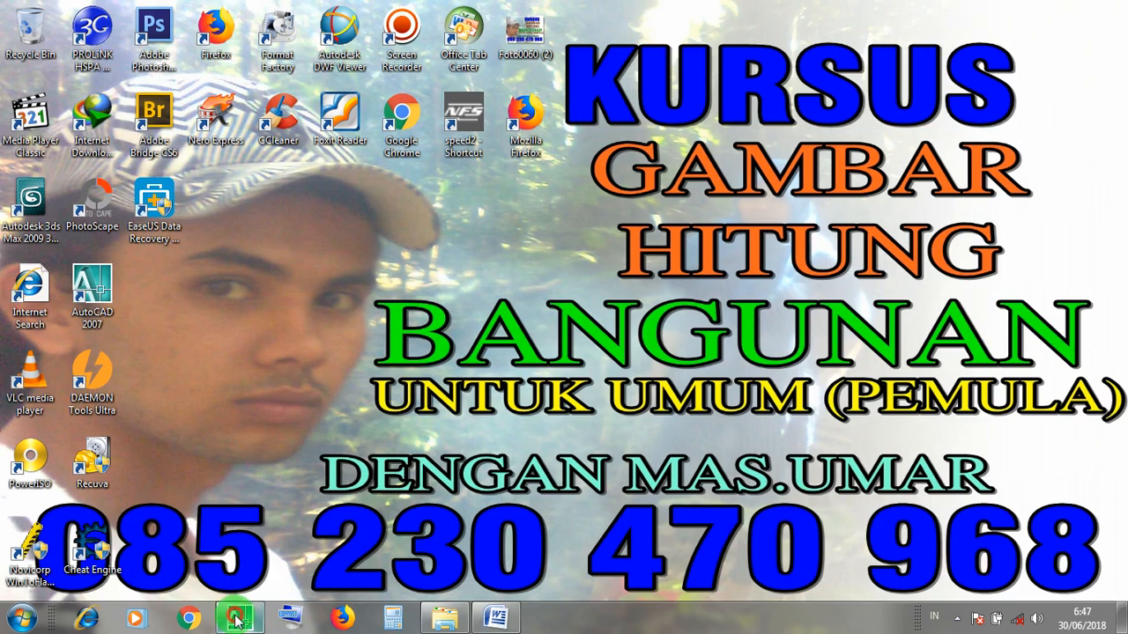
left_click(236, 621)
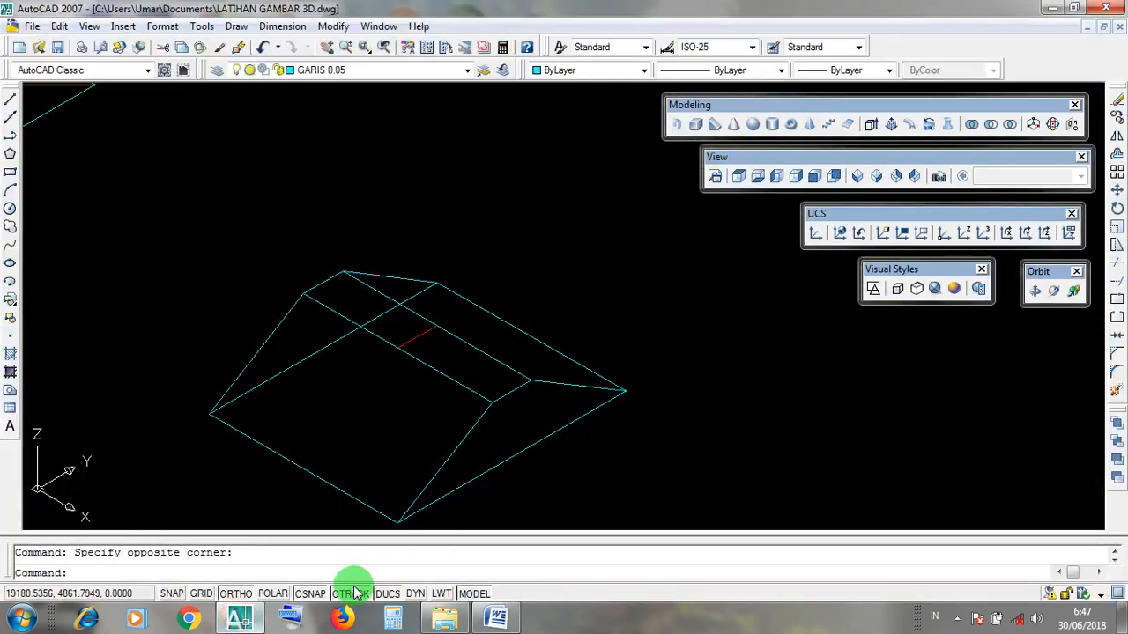
left_click(333, 26)
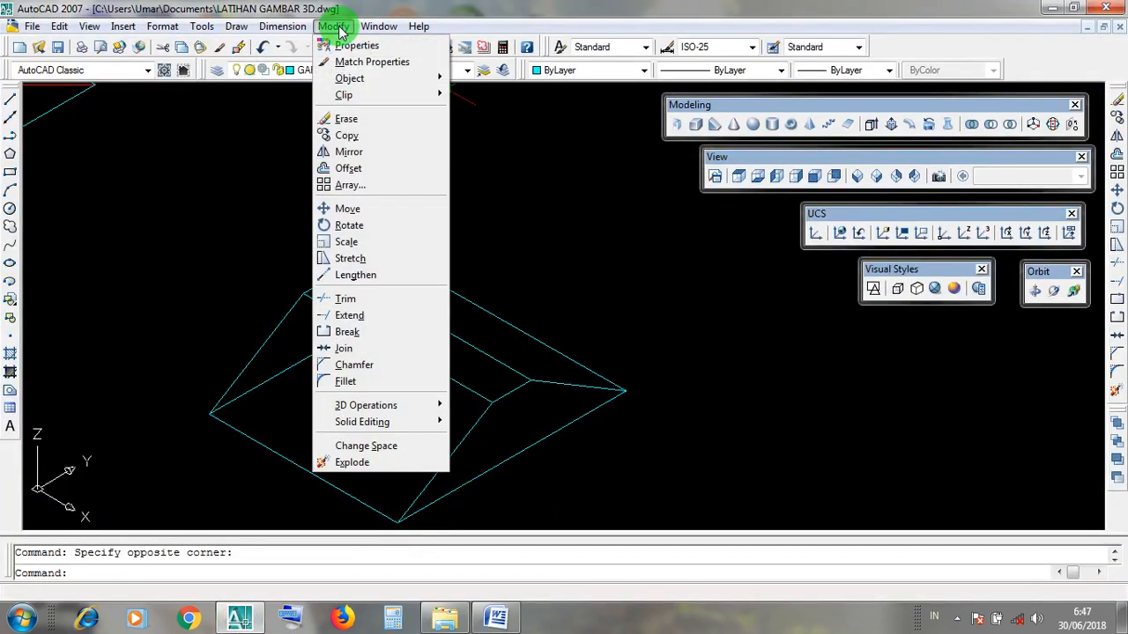
mouse_move(374, 408)
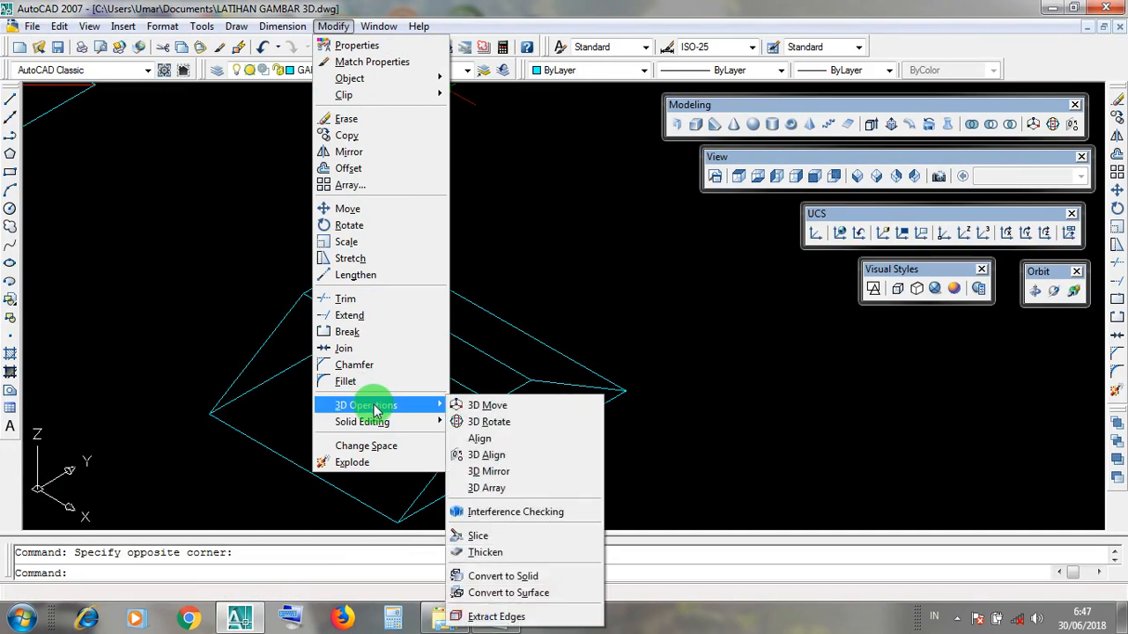
left_click(509, 538)
left_click(549, 436)
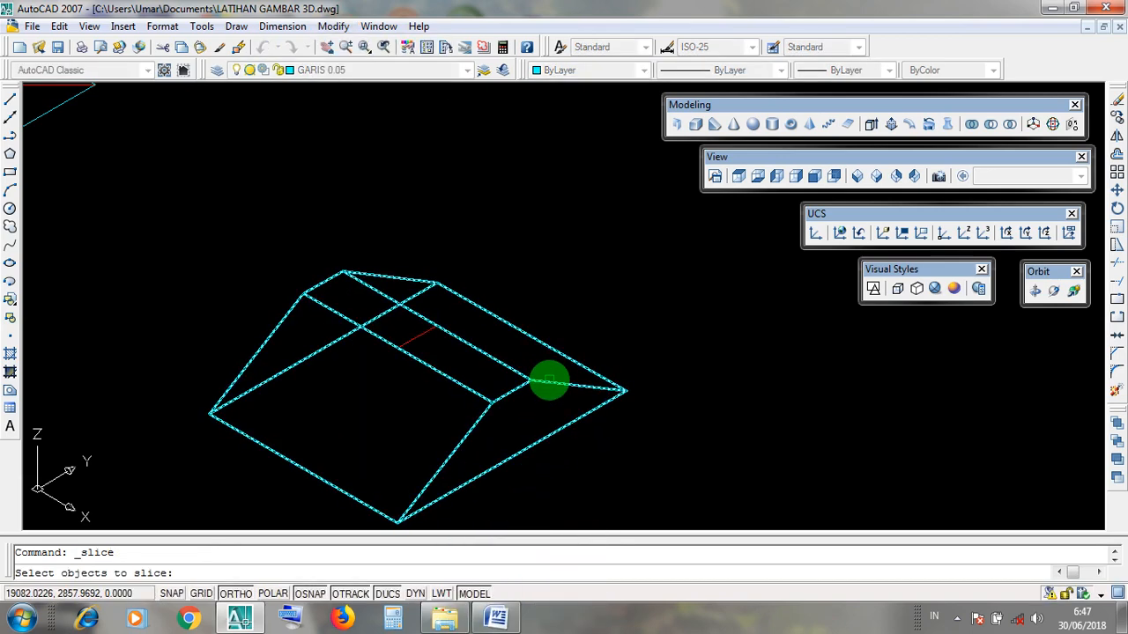
left_click(549, 382)
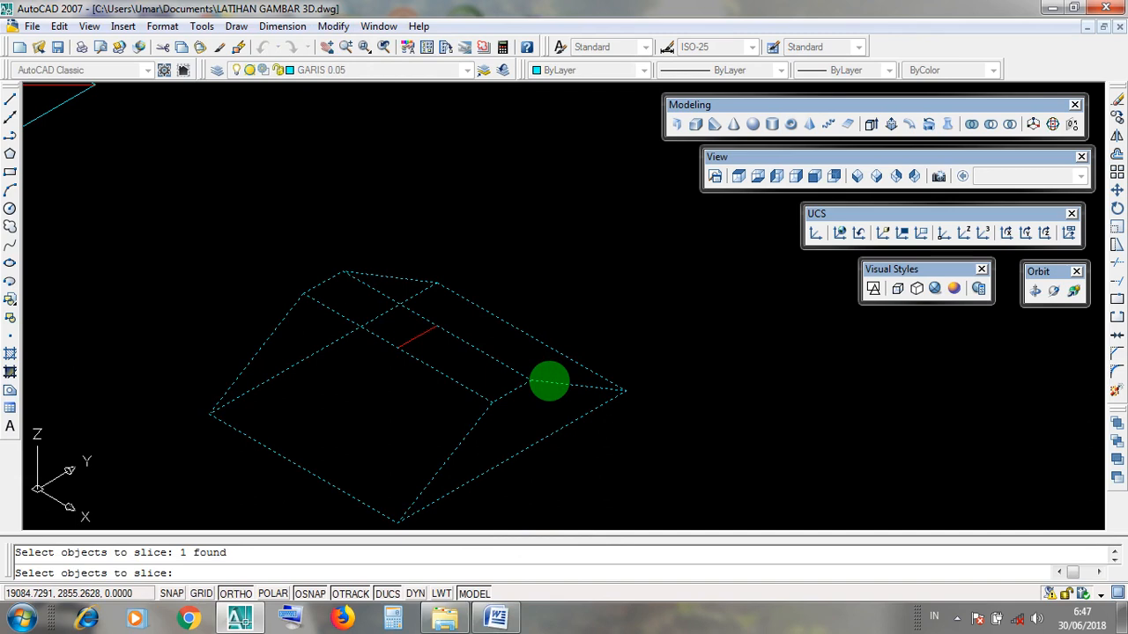
key("Return")
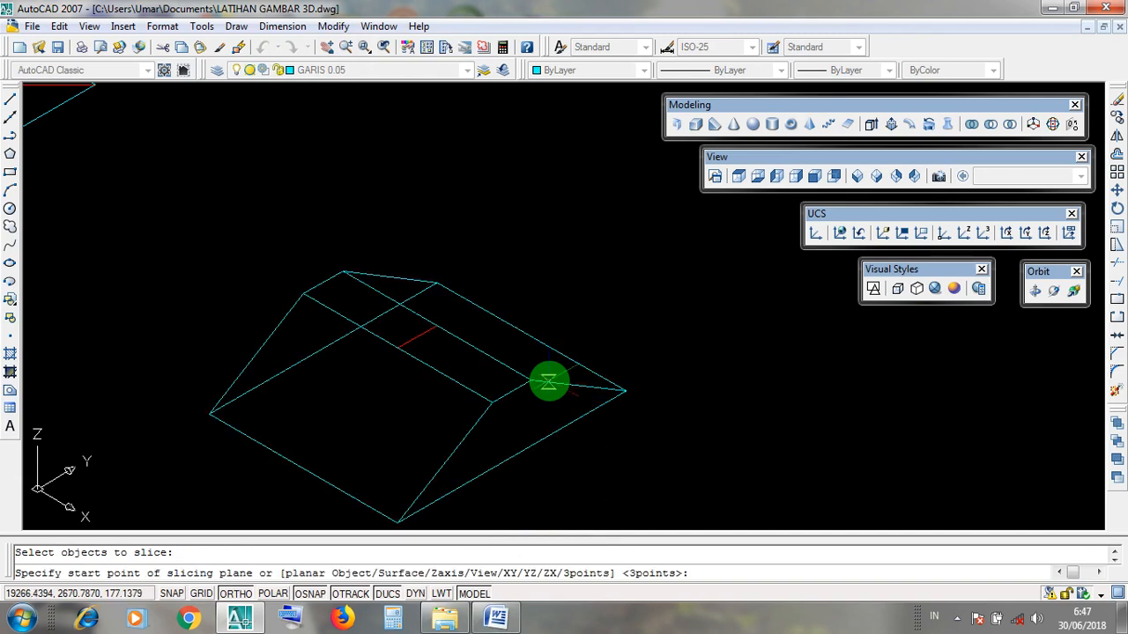
key("Return")
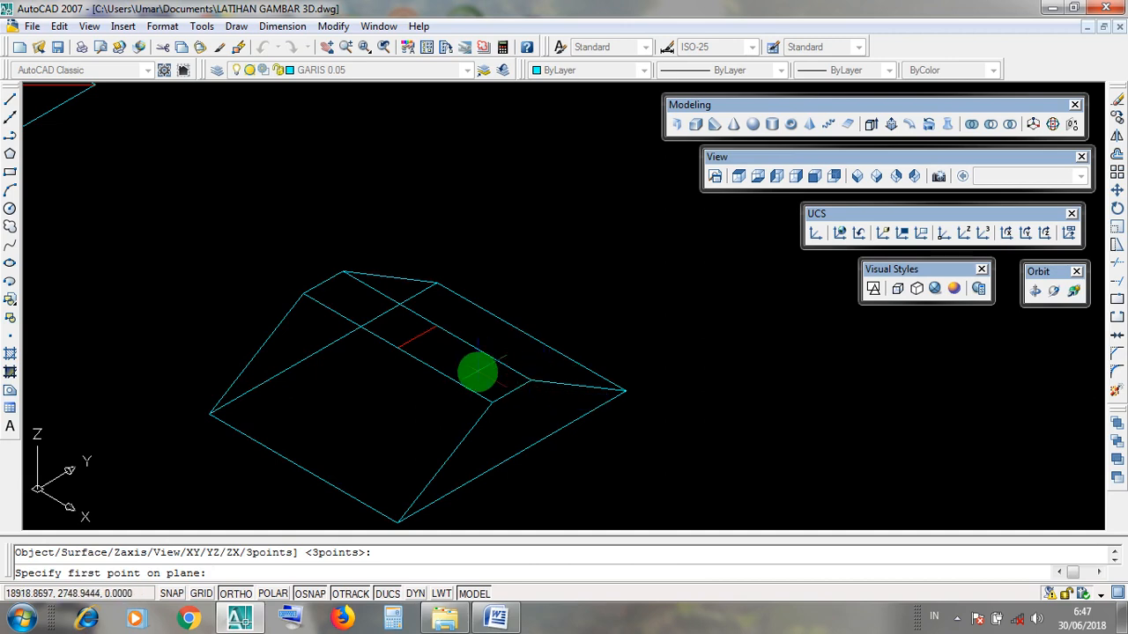
middle_click_drag(479, 373, 489, 322)
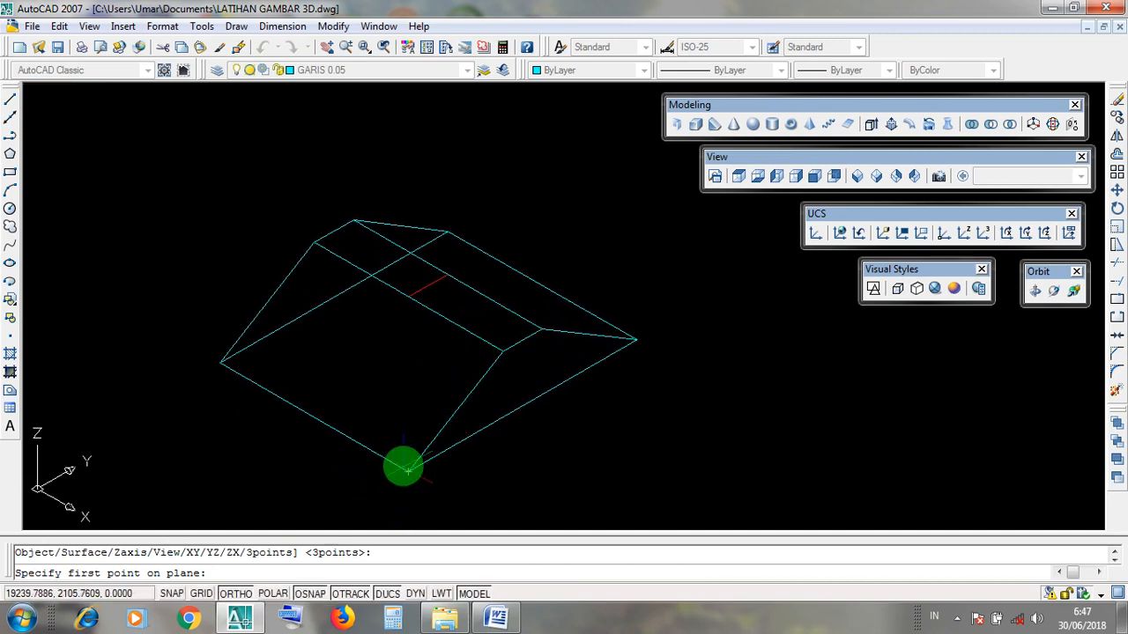
scroll(408, 472, "up", 3)
scroll(401, 476, "down", 2)
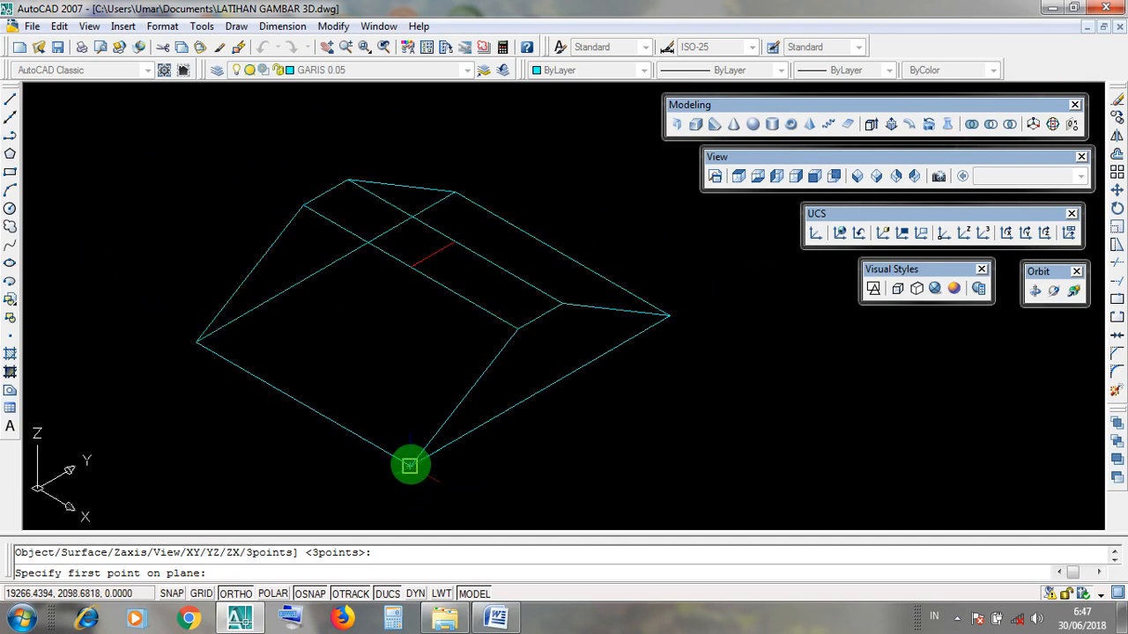
left_click(409, 467)
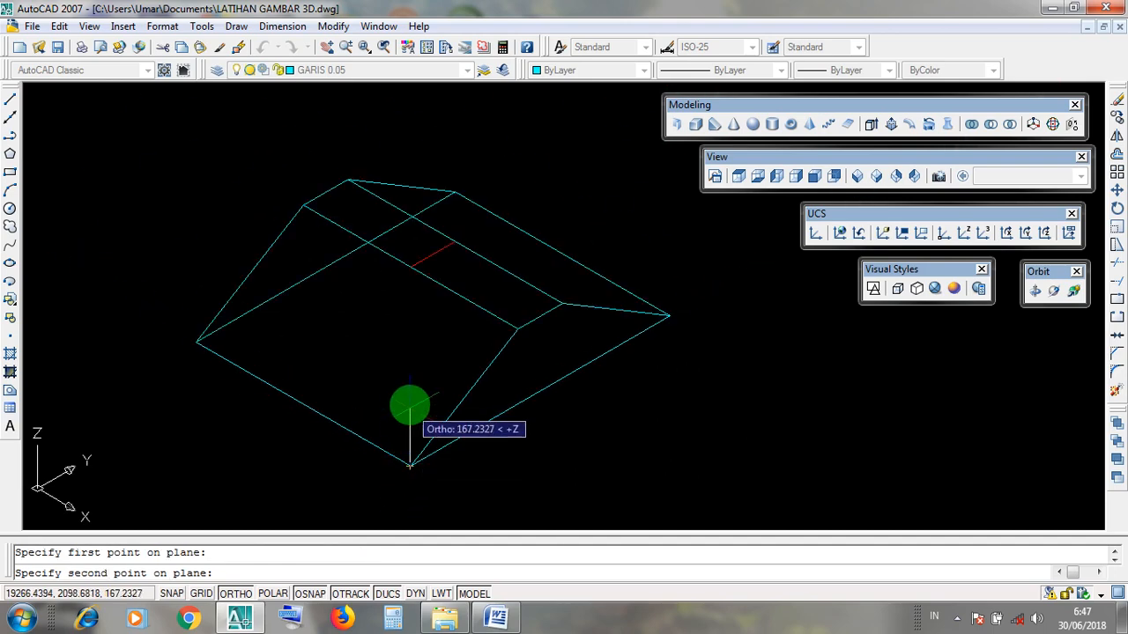
Set the plane's second and third points at the red ridge line's near and far endpoints, slicing the solid with both sides kept
scroll(411, 295, "up", 2)
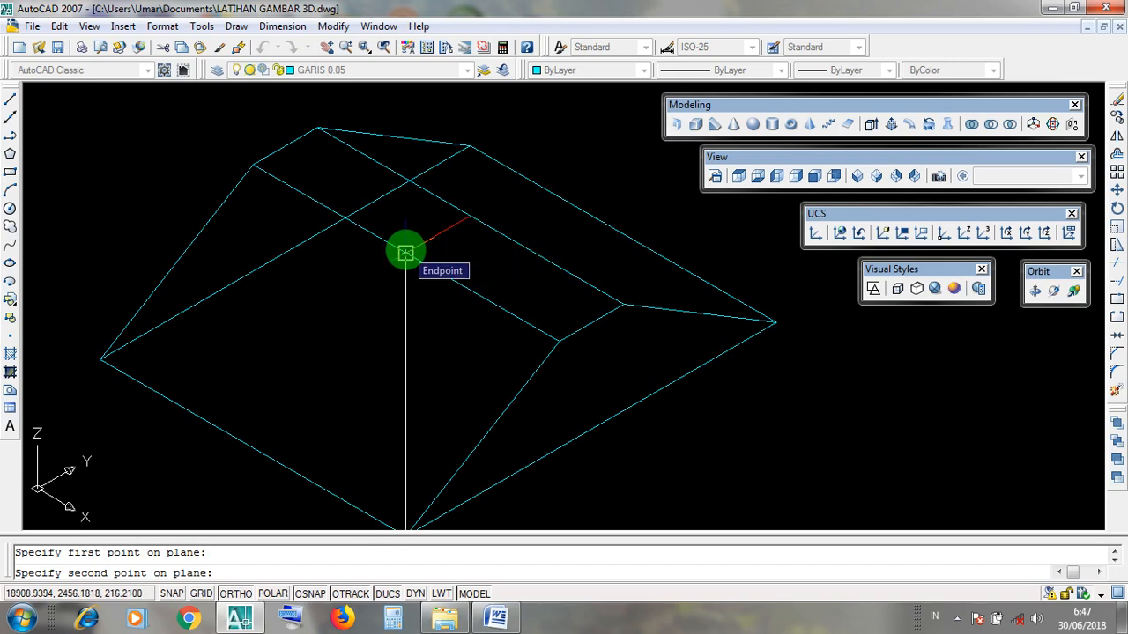
scroll(393, 295, "up", 1)
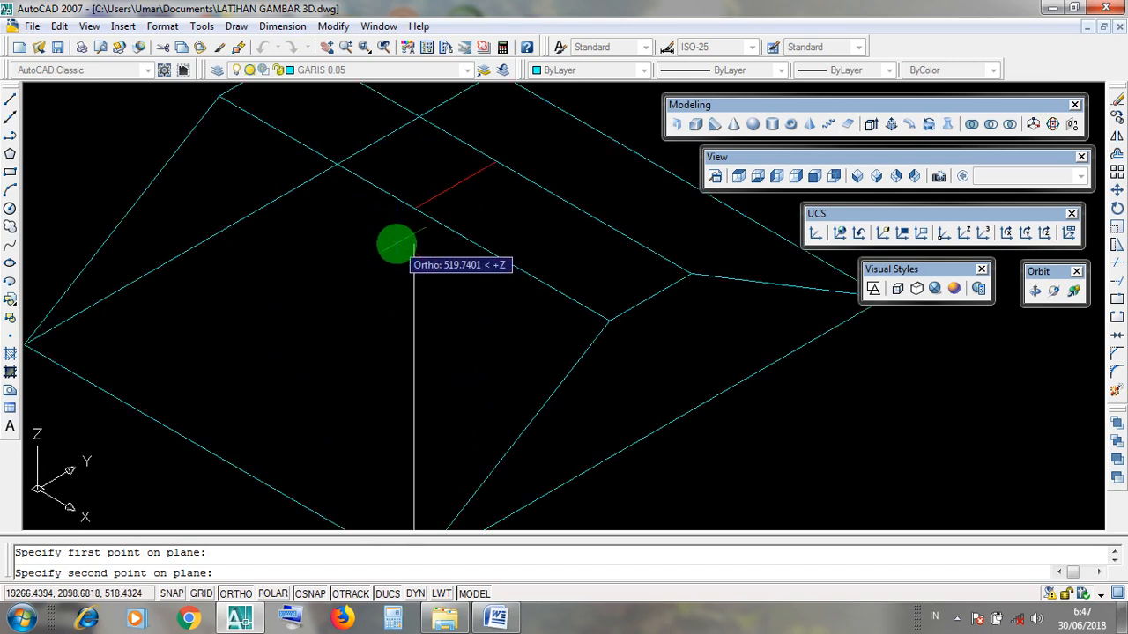
scroll(396, 245, "down", 2)
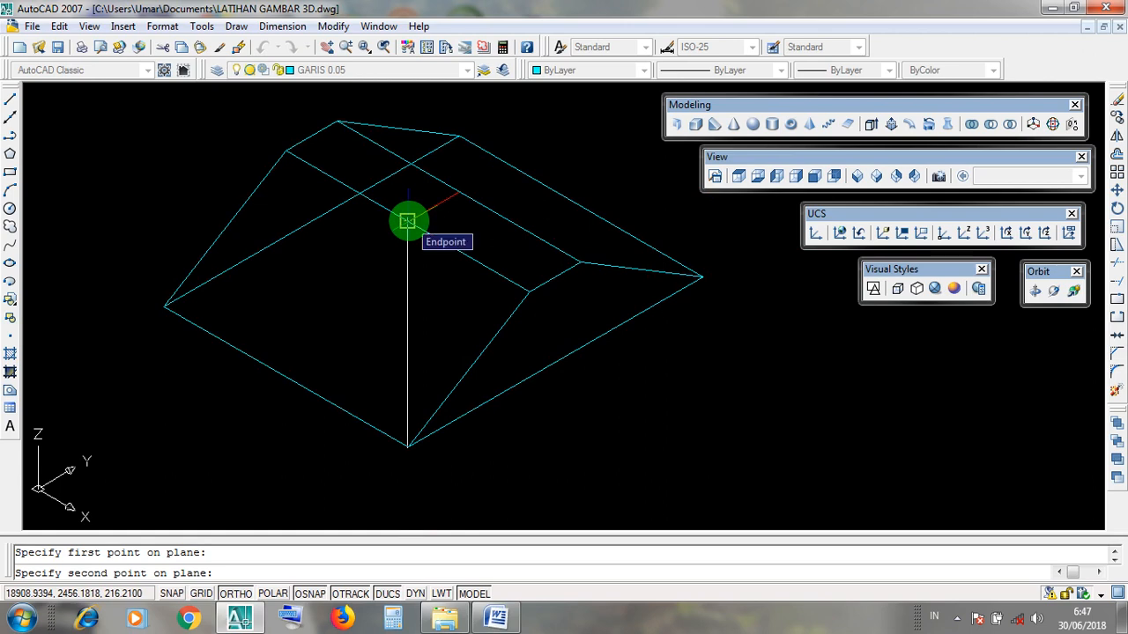
left_click(407, 221)
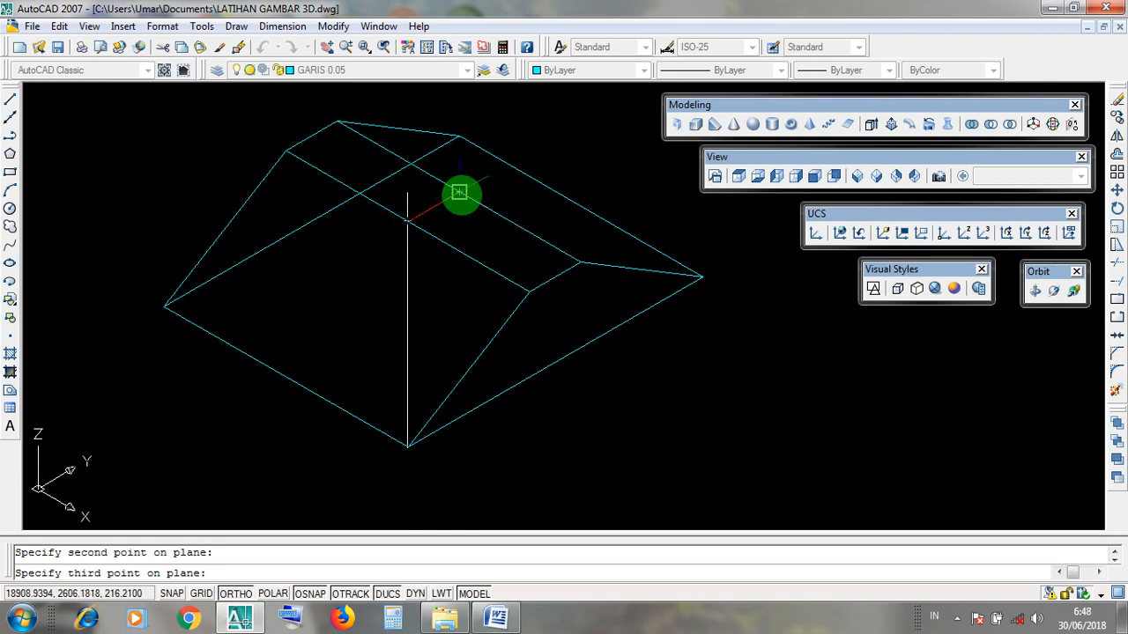
left_click(459, 192)
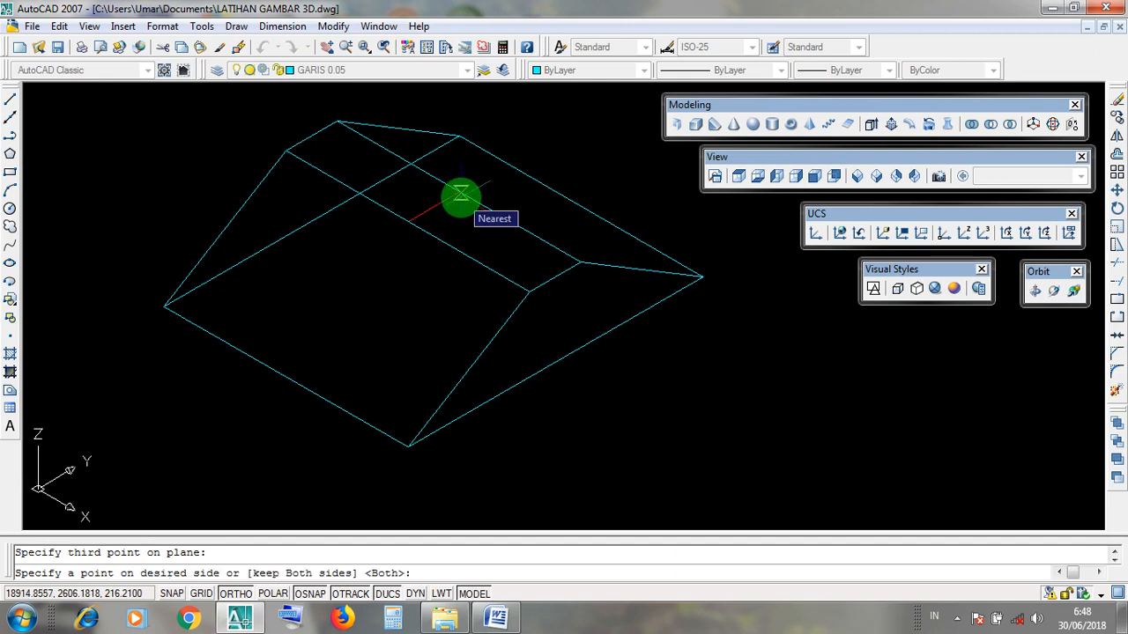
key("Return")
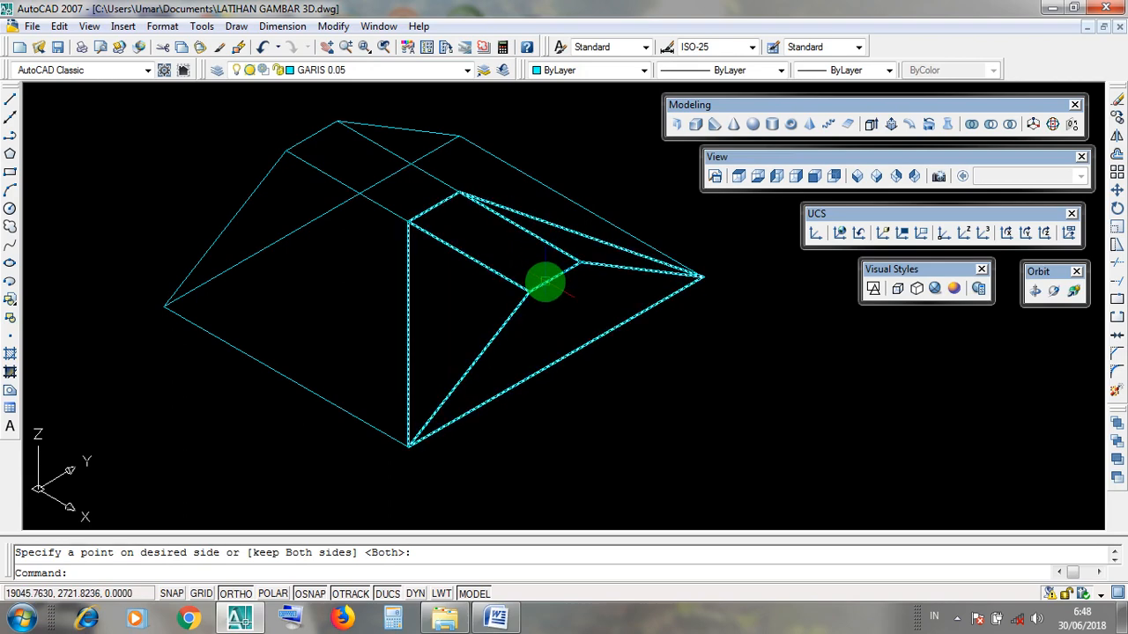
Delete the cut-off piece outside the new sloped face on the solid's long side facing positive X
left_click(545, 282)
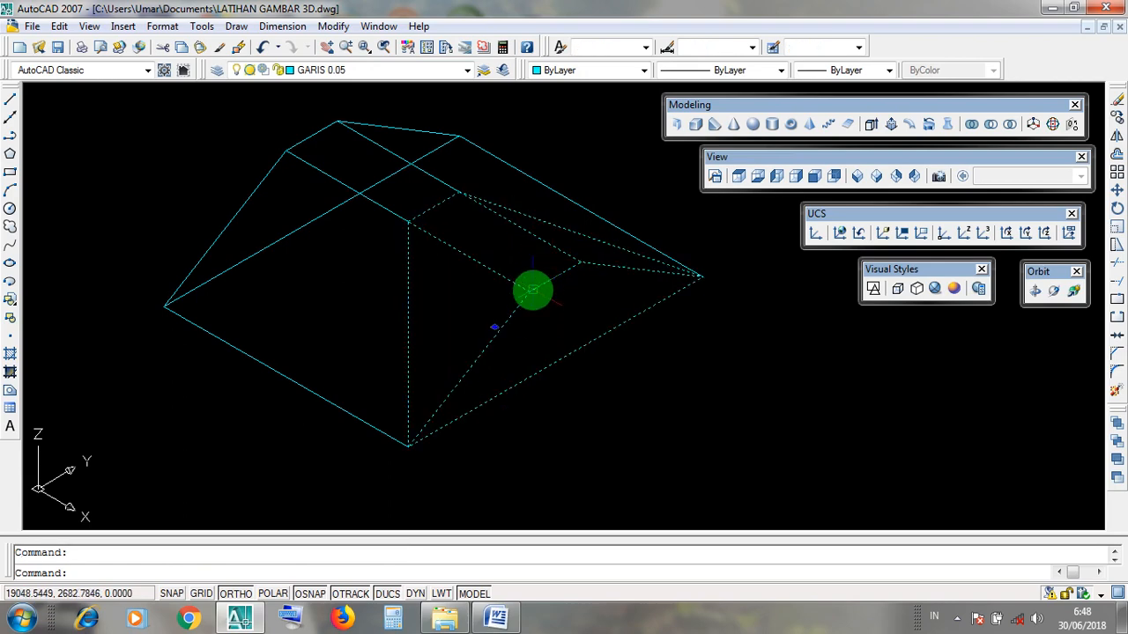
key("Escape")
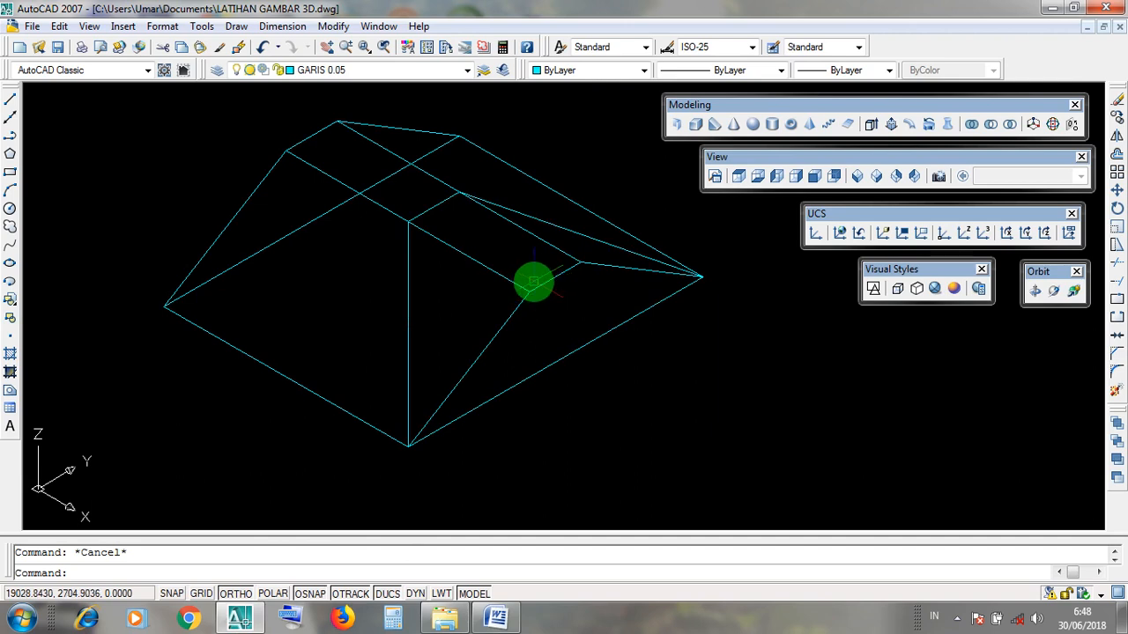
left_click(548, 325)
key("Escape")
key("Escape")
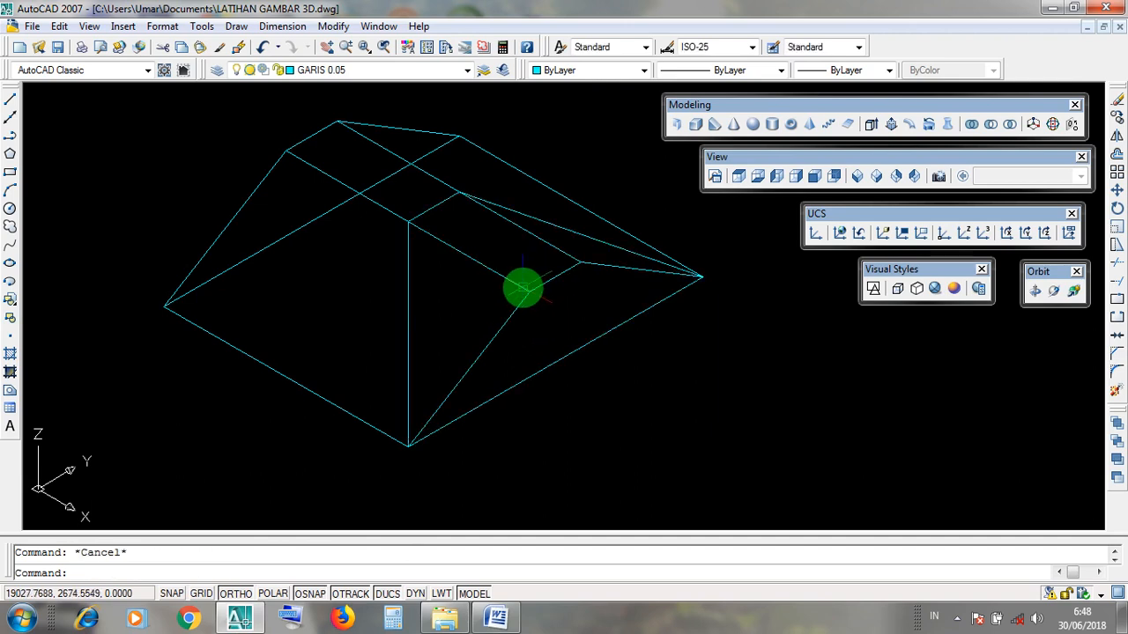
left_click(521, 286)
key("Escape")
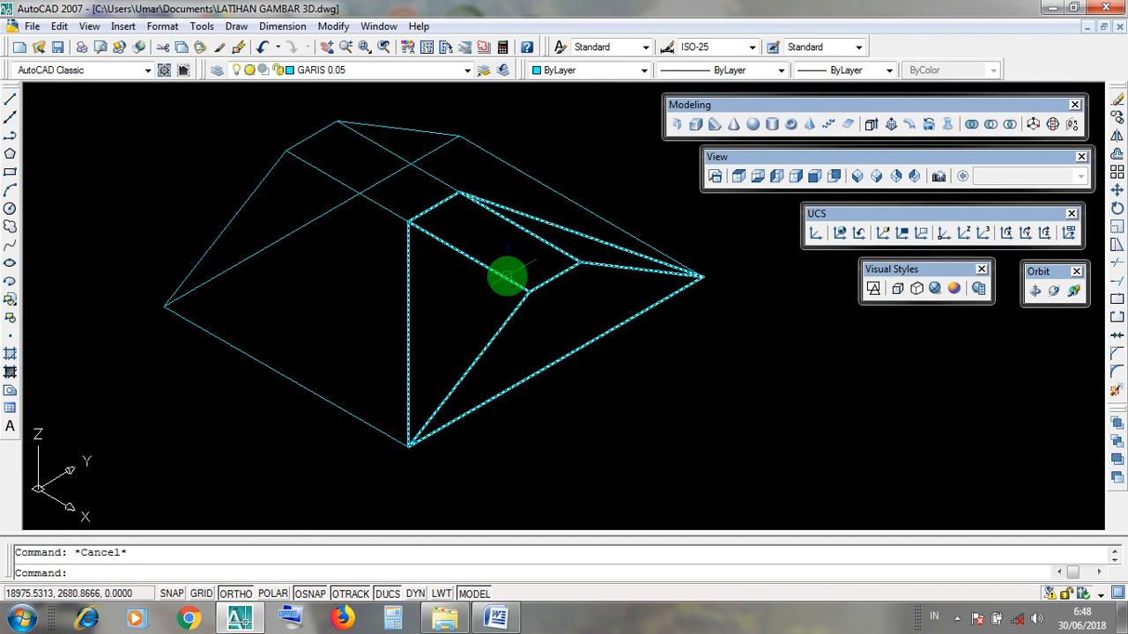
left_click(487, 273)
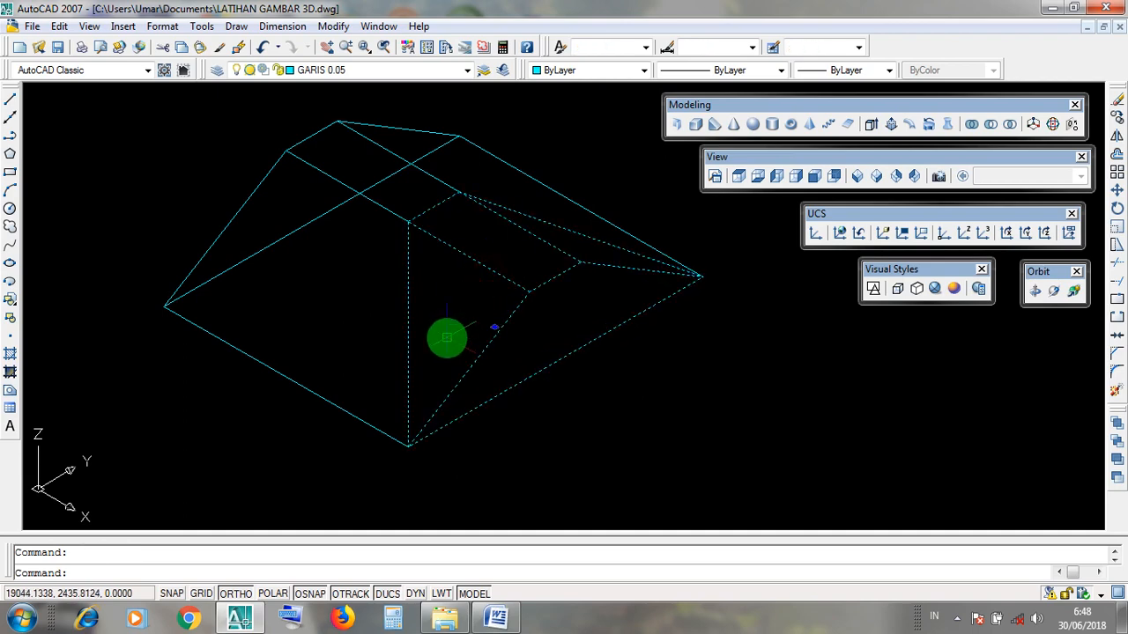
key("Delete")
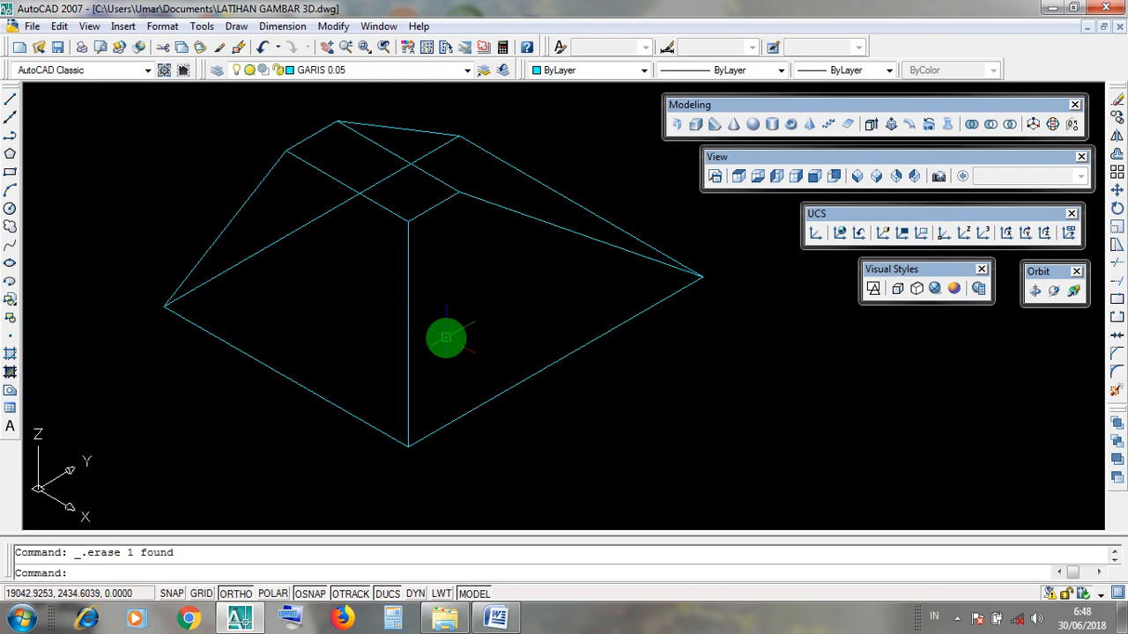
Select the red ridge line hidden under the solid's upper edge to examine its position, and clear the selection
scroll(403, 194, "up", 3)
left_click(396, 195)
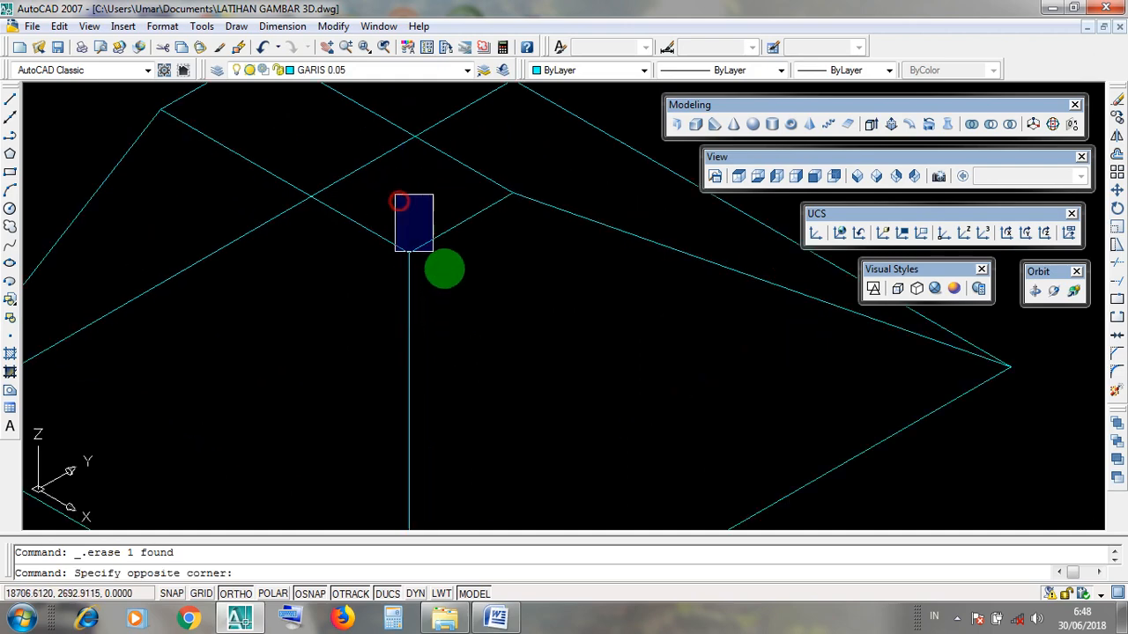
left_click(493, 297)
left_click(461, 226)
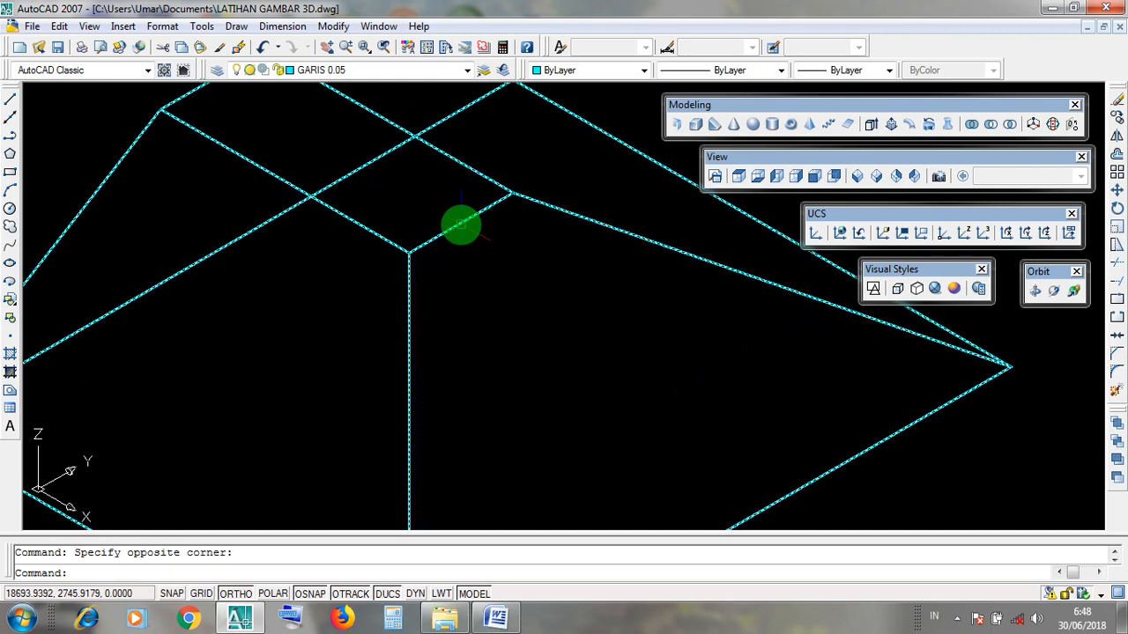
key("Escape")
left_click(458, 228)
key("Escape")
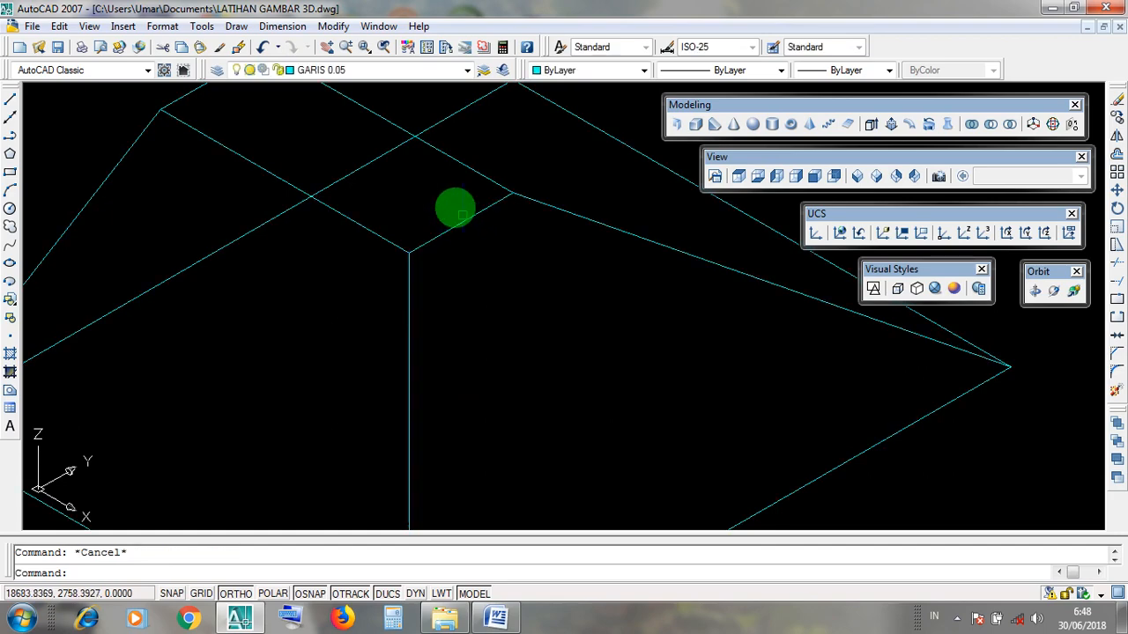
left_click(323, 164)
left_click(542, 292)
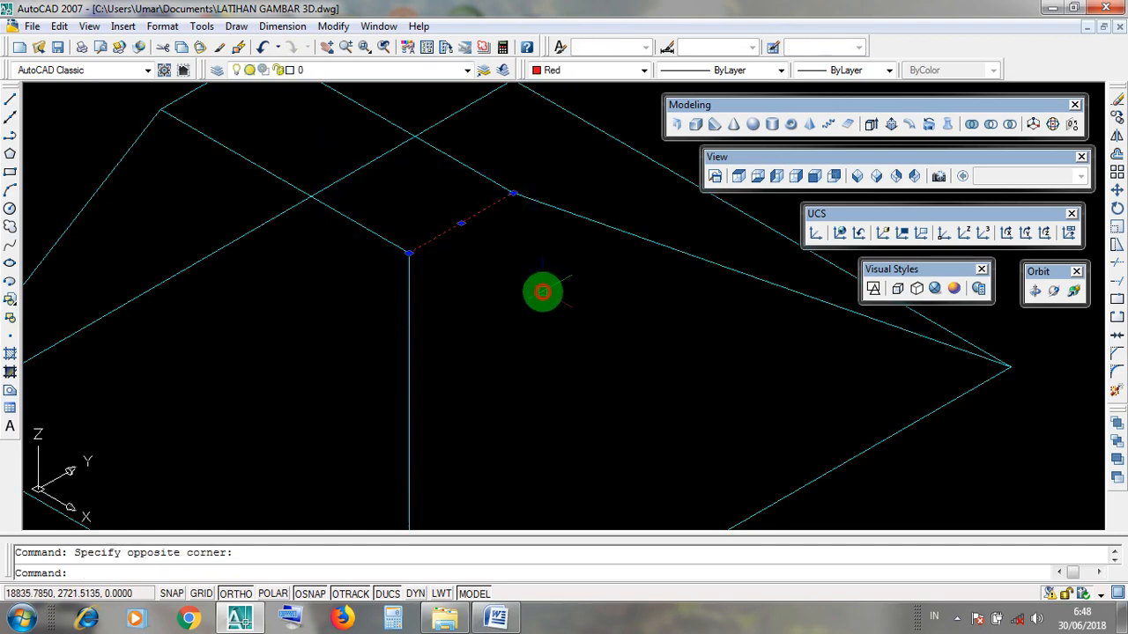
scroll(535, 288, "down", 2)
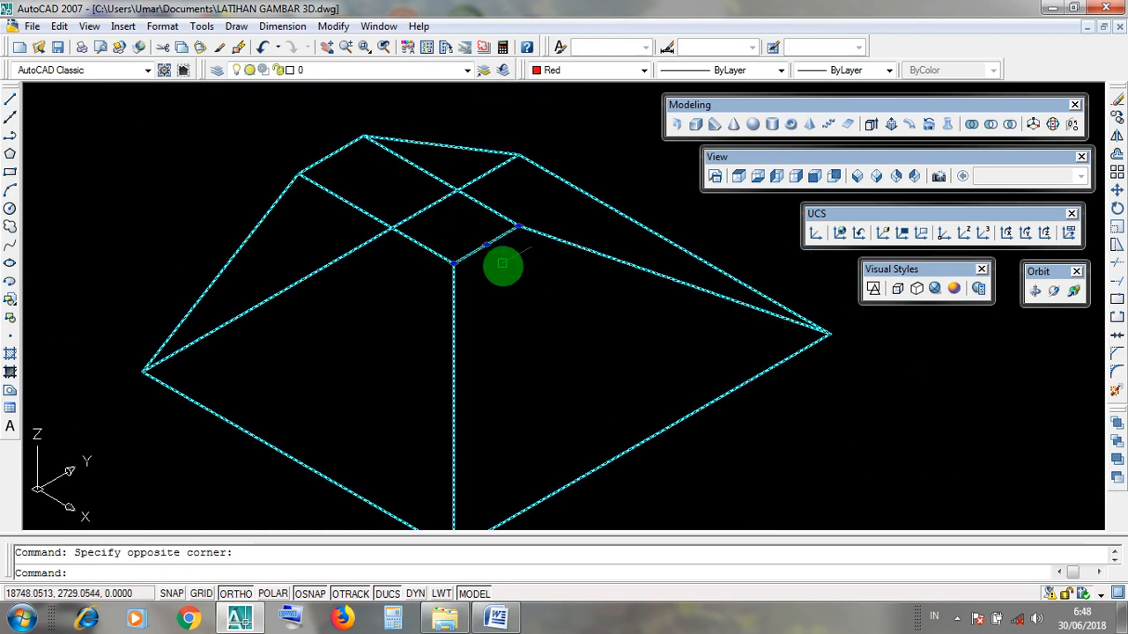
key("Escape")
scroll(507, 282, "down", 3)
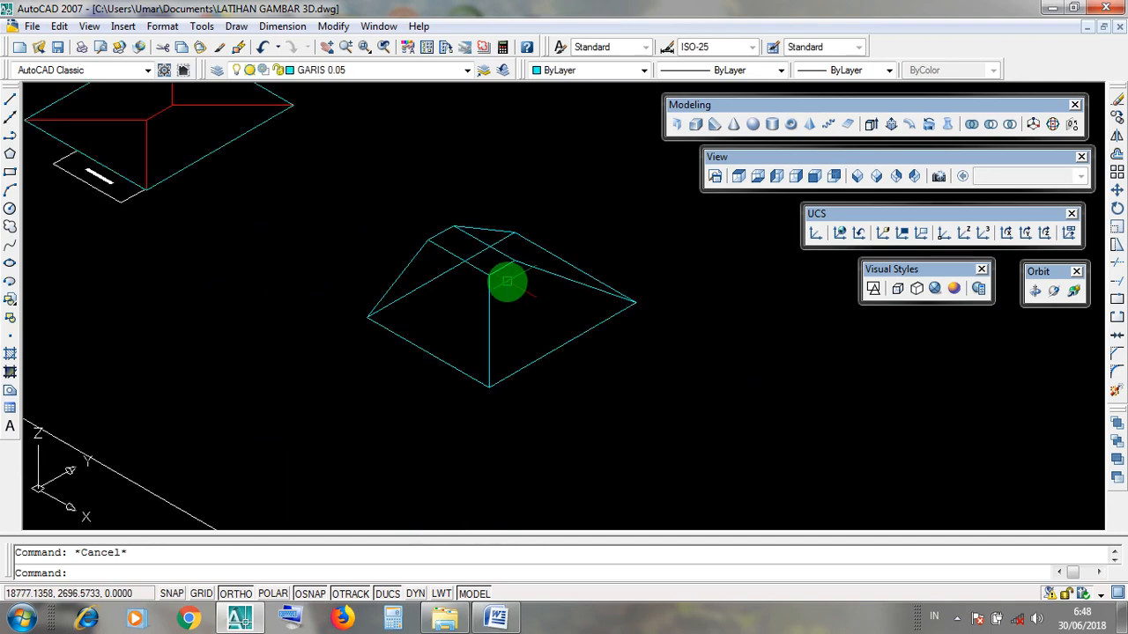
Inspect the red ridge line's near and far endpoints as pick points for the slicing plane
scroll(489, 279, "up", 4)
scroll(466, 257, "up", 1)
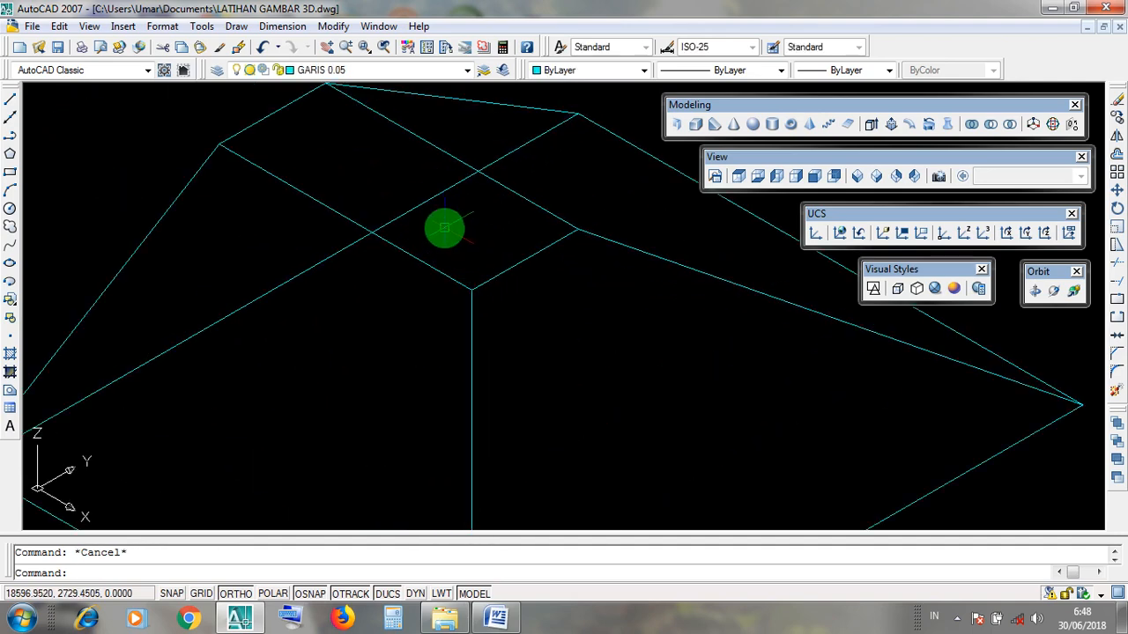
left_click(397, 192)
left_click(611, 333)
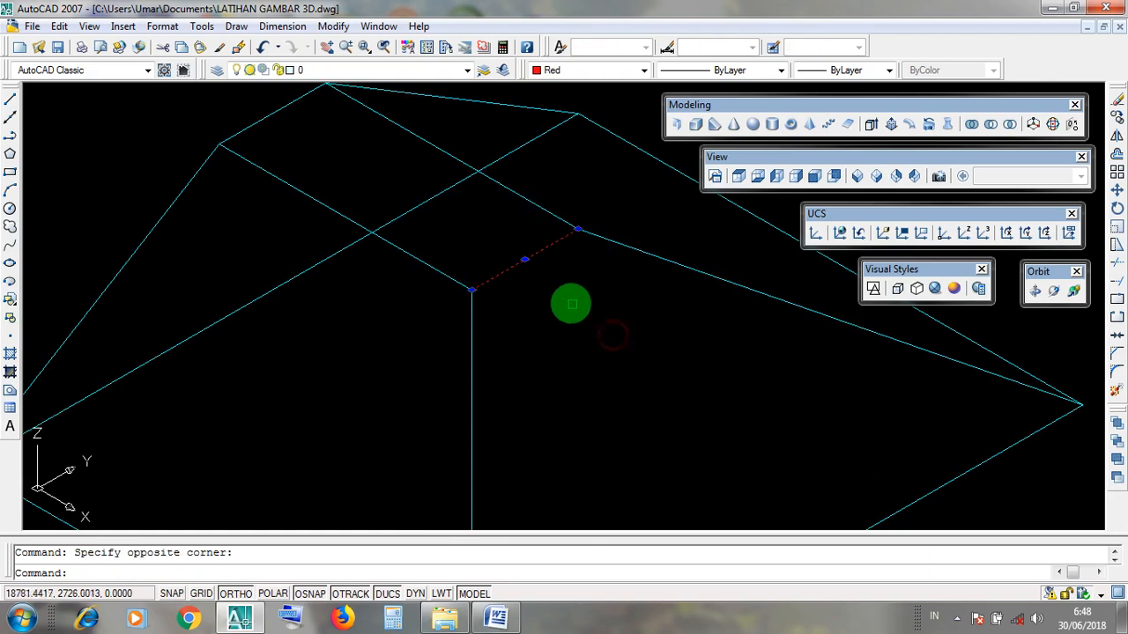
left_click(474, 293)
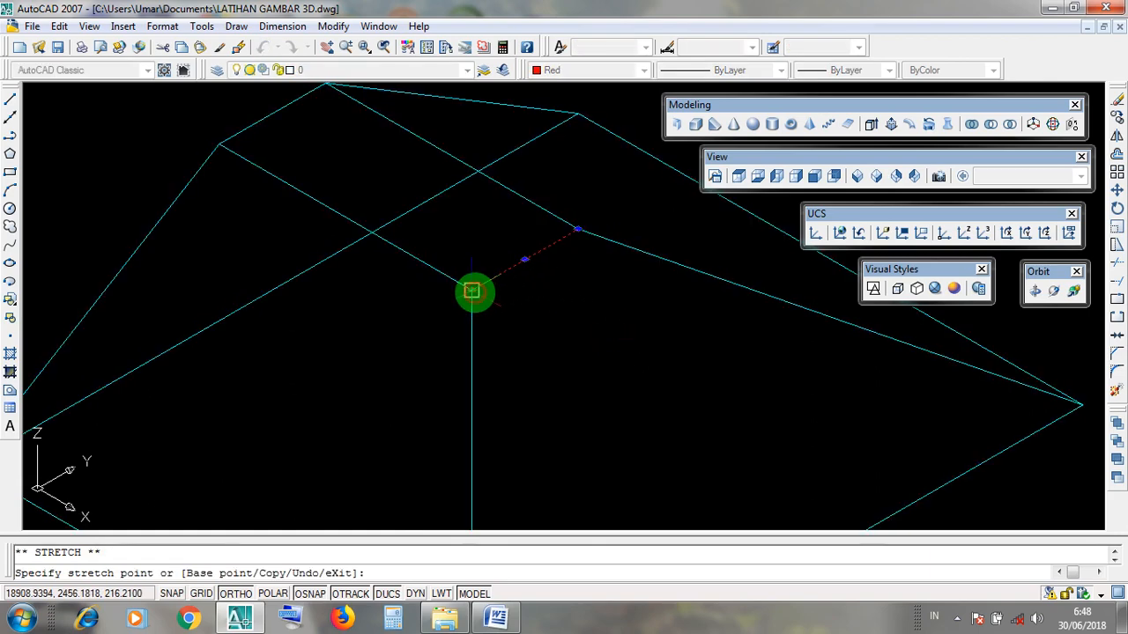
key("Escape")
left_click(578, 231)
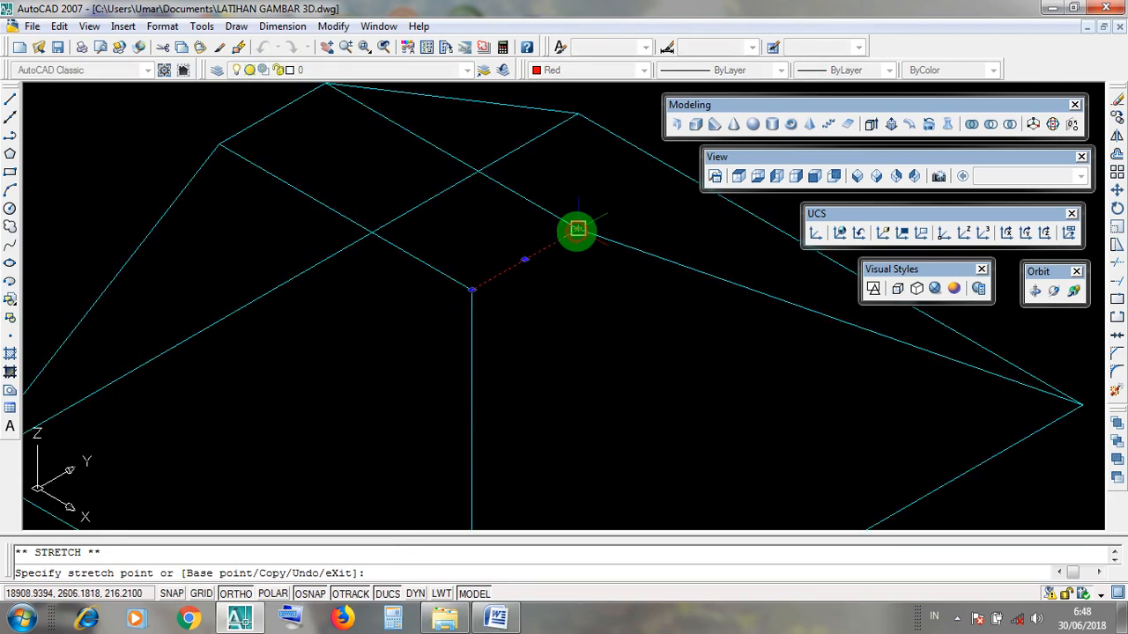
key("Escape")
key("Escape")
scroll(570, 296, "down", 3)
middle_click_drag(592, 340, 543, 333)
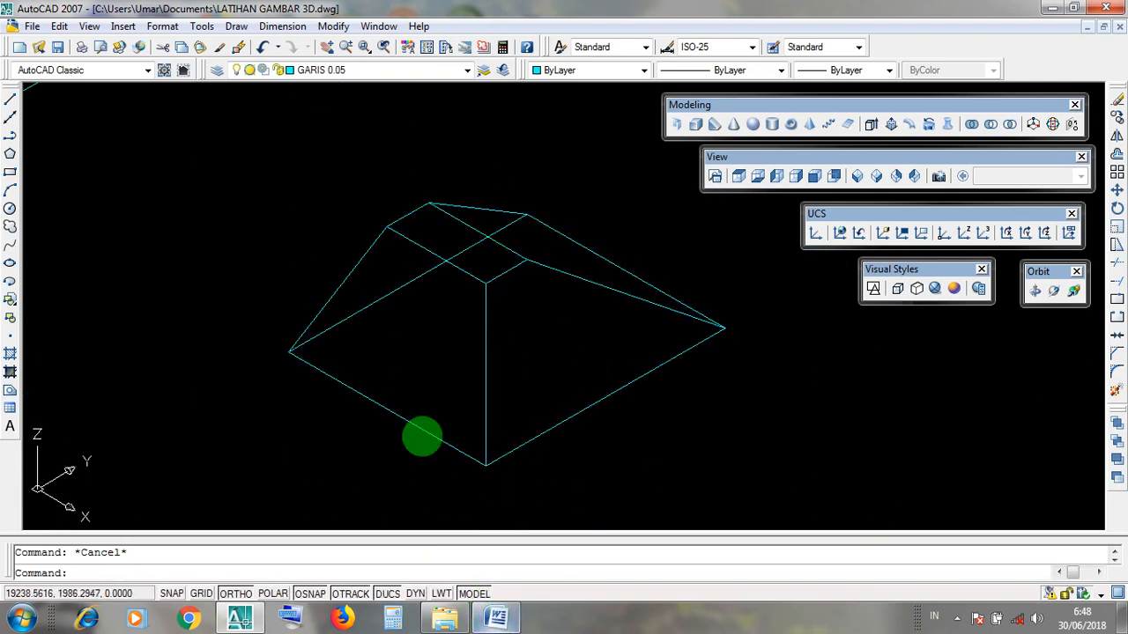
left_click(583, 364)
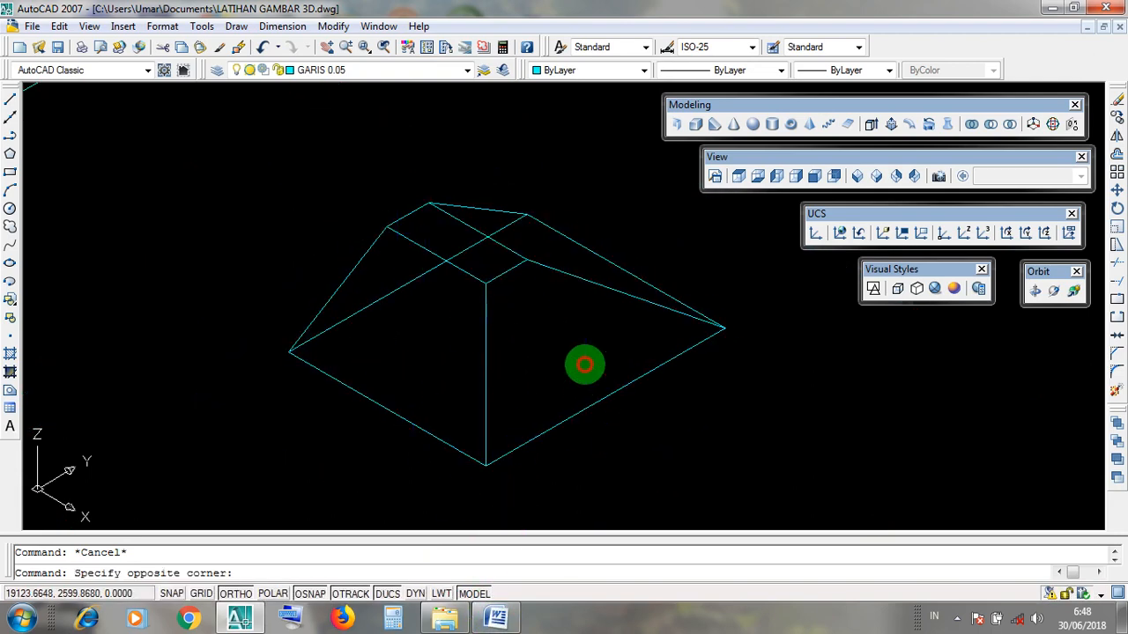
left_click(560, 327)
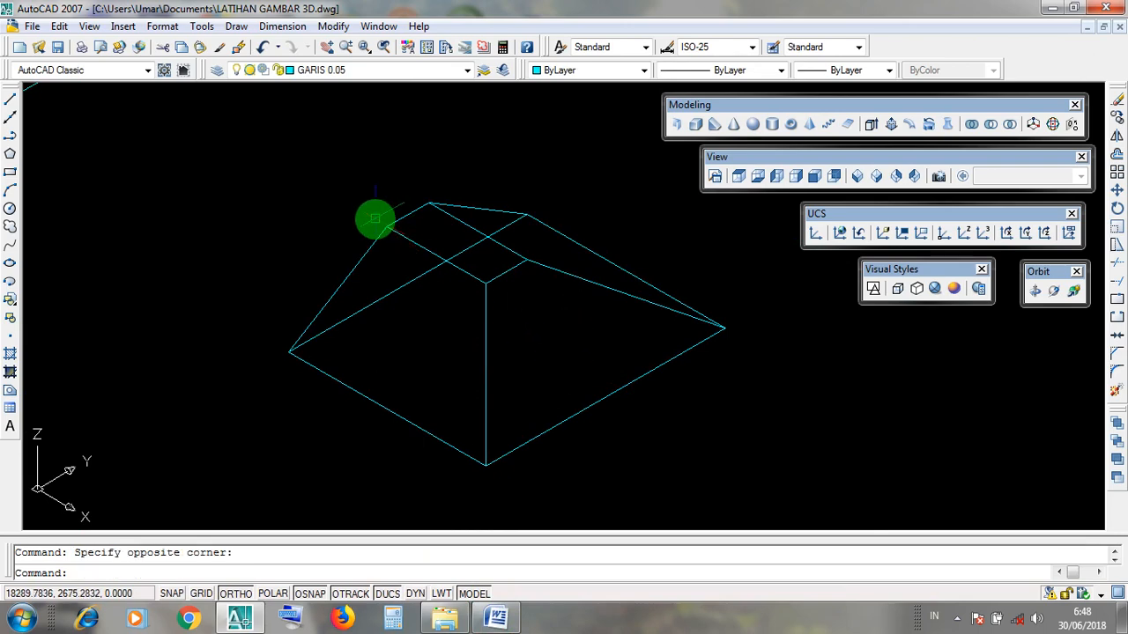
left_click(371, 214)
left_click(358, 195)
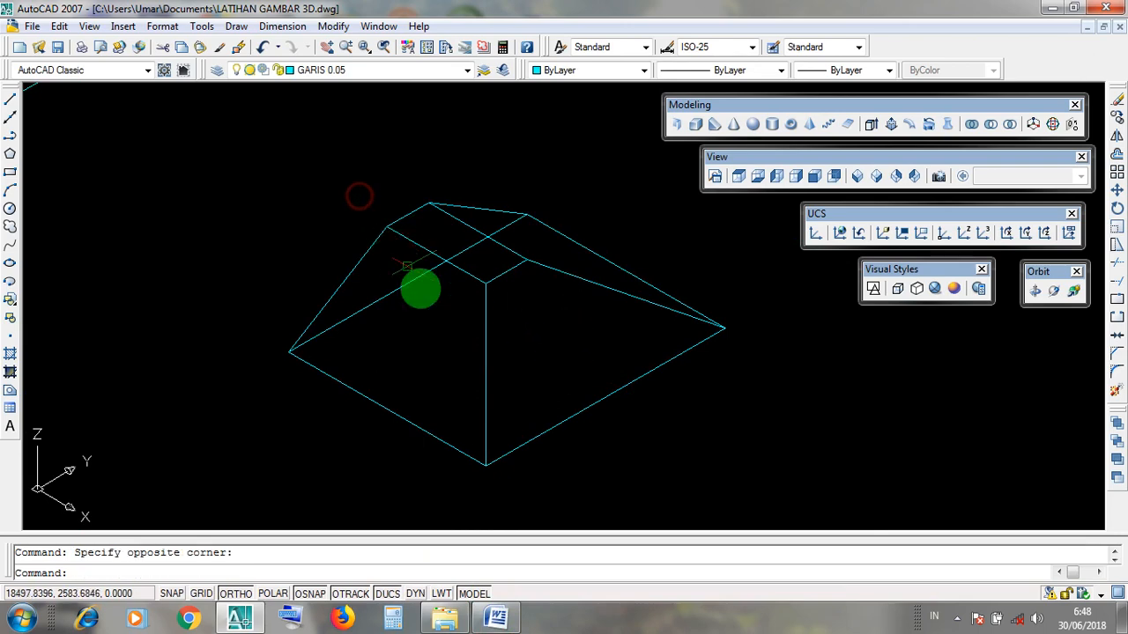
Switch to Word and review how the long-side notes start Slice, by icon or SL, and select the 3D object
left_click(495, 621)
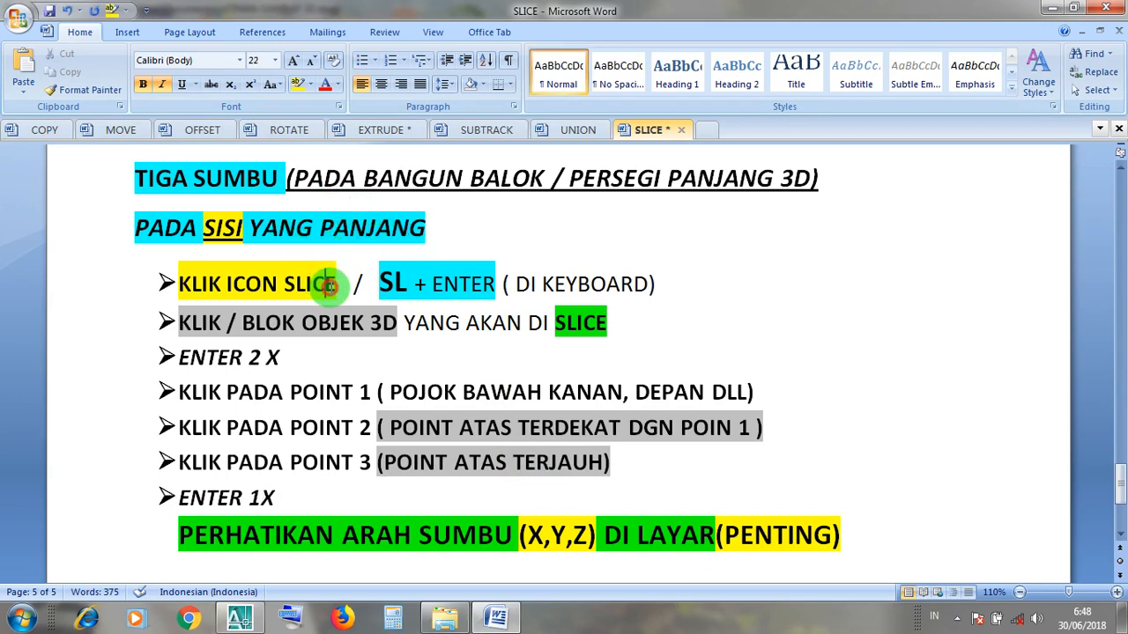
left_click_drag(352, 285, 207, 284)
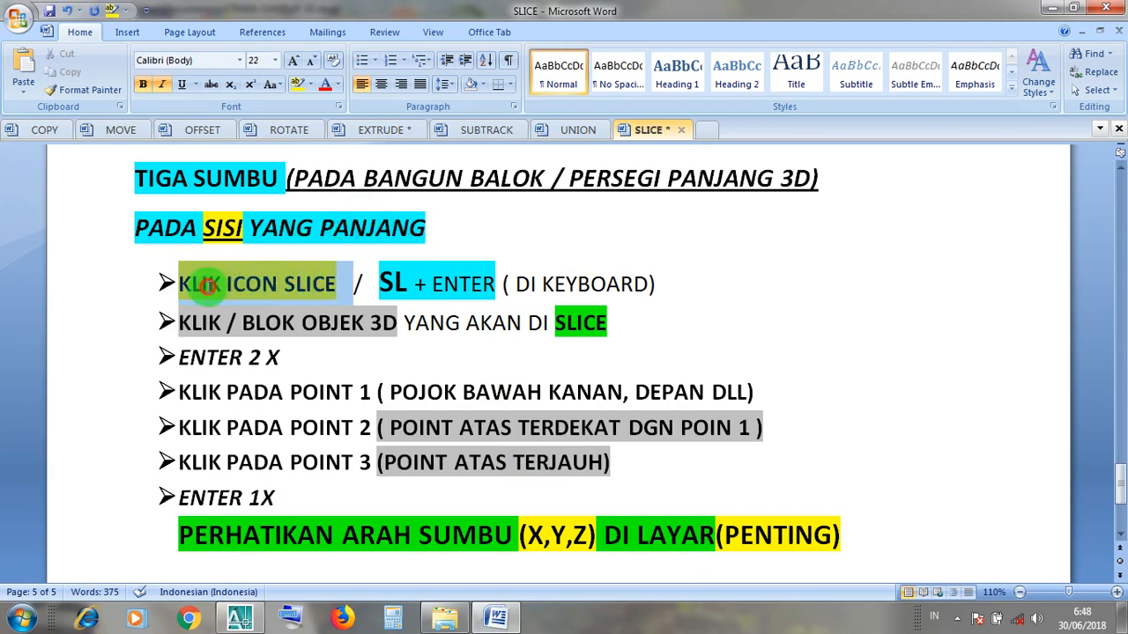
left_click(401, 291)
double_click(401, 291)
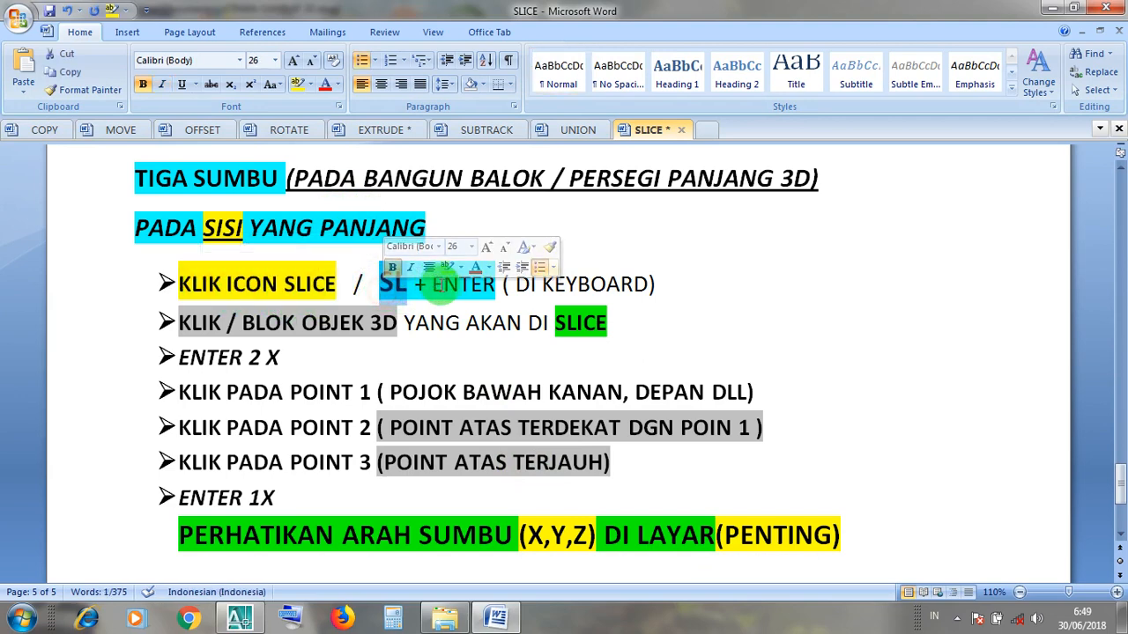
key("ctrl+b")
left_click(391, 285)
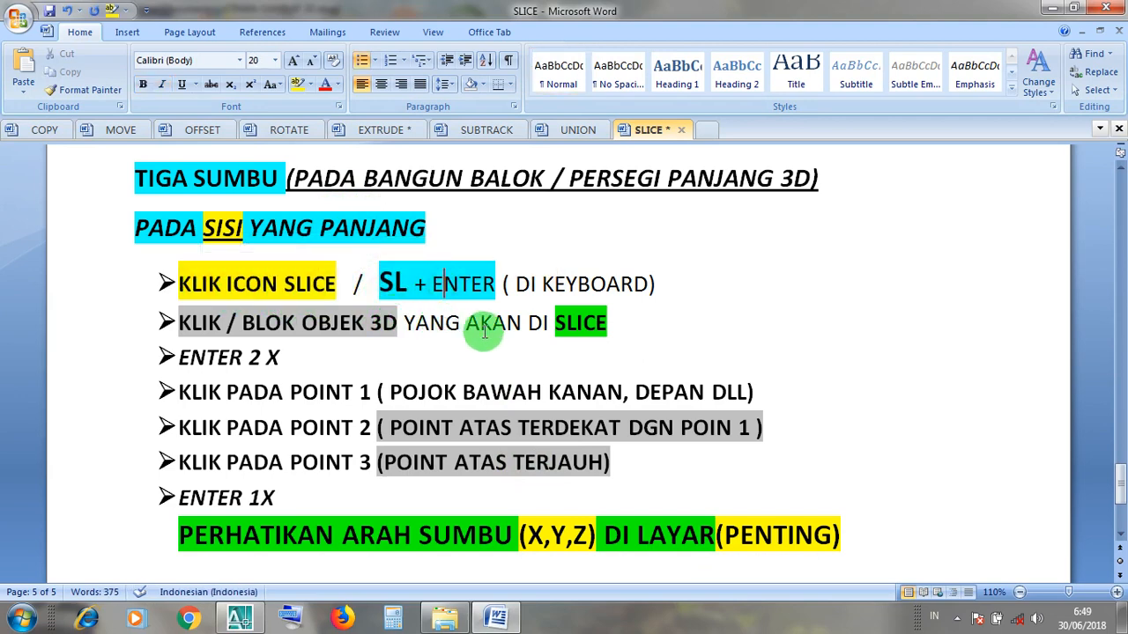
left_click(483, 332)
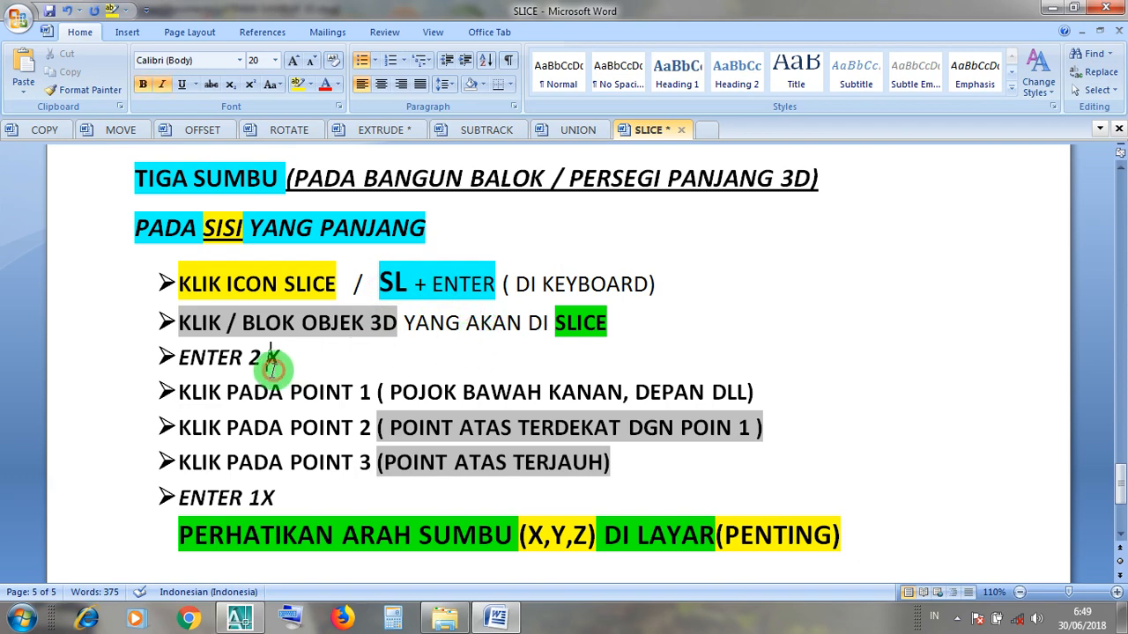
Review the notes' long-side rules for picking points 1, 2 and 3 and finishing the slice
left_click(371, 392)
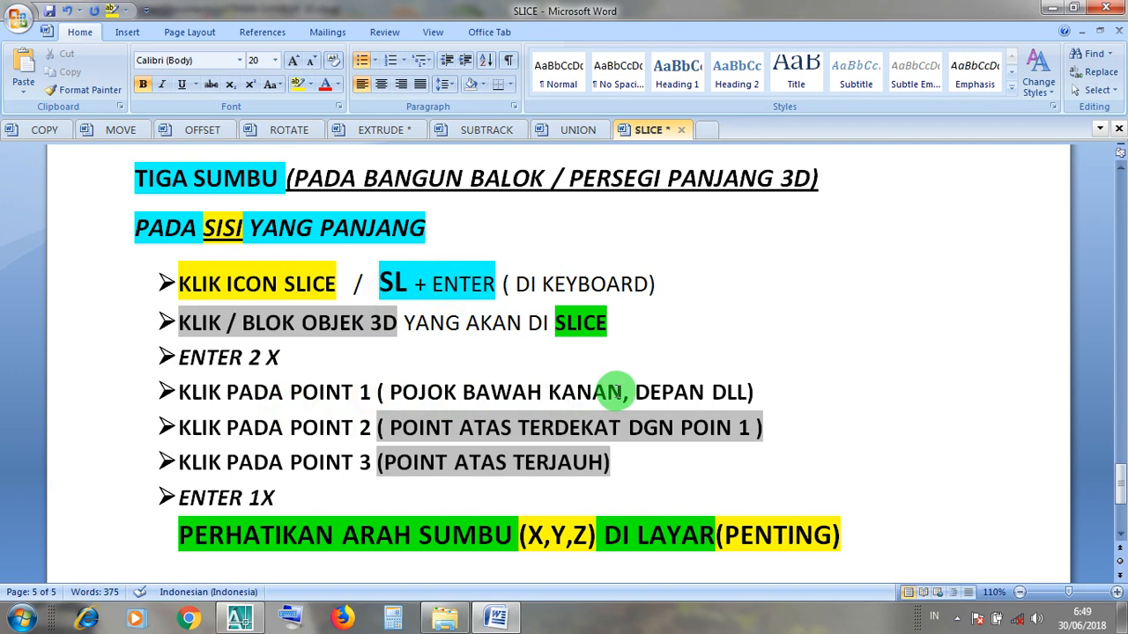
left_click(651, 391)
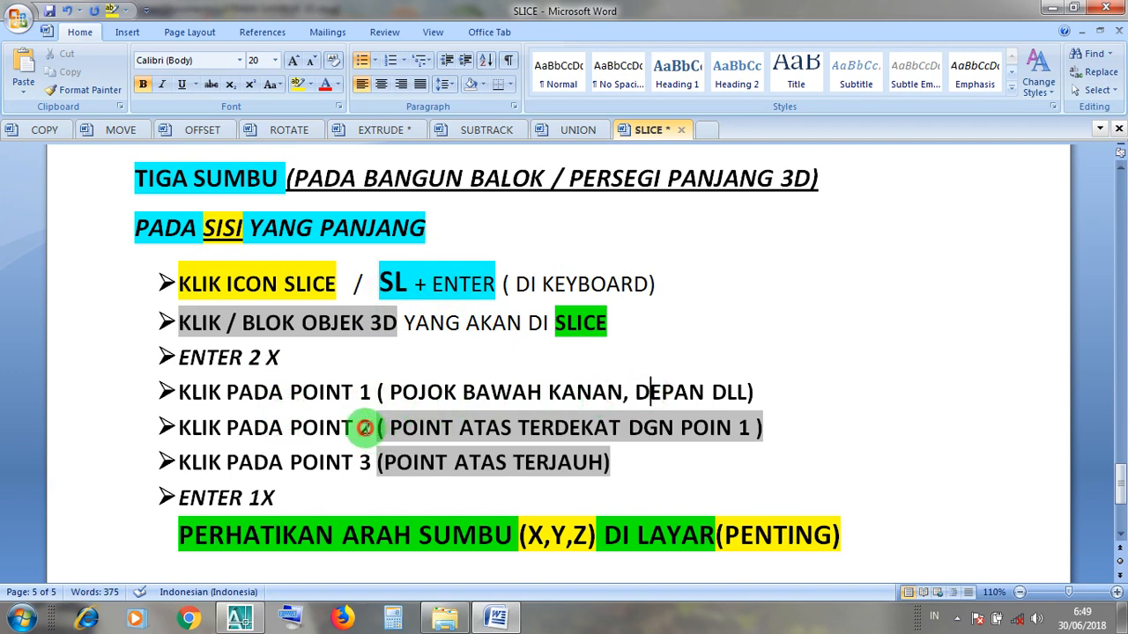
left_click(364, 427)
left_click(570, 428)
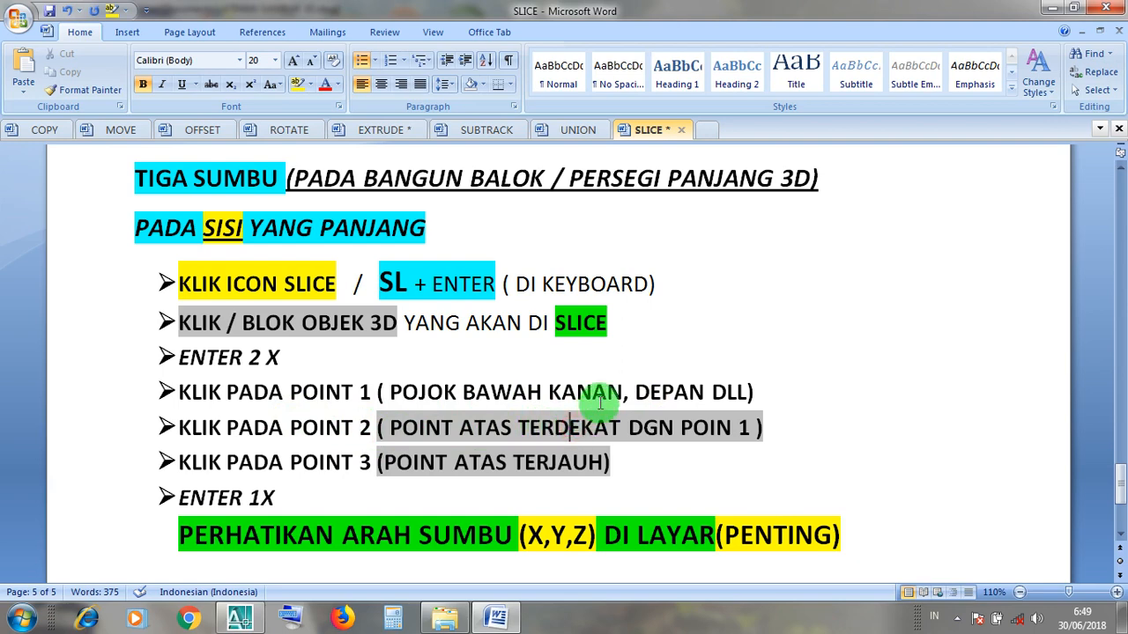
left_click(327, 462)
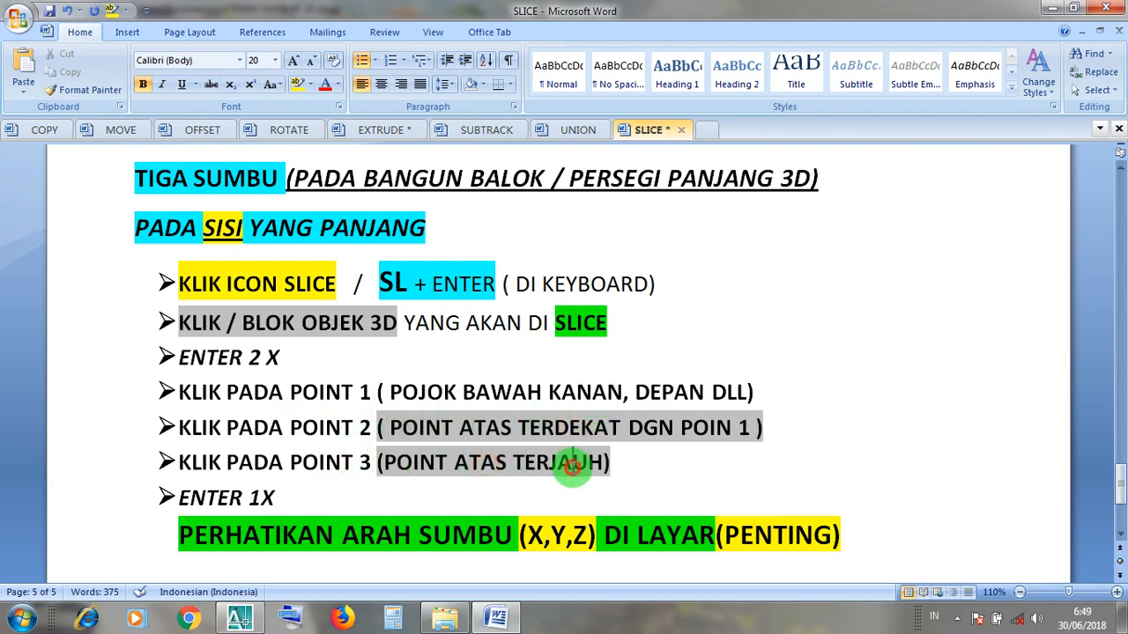
left_click(279, 498)
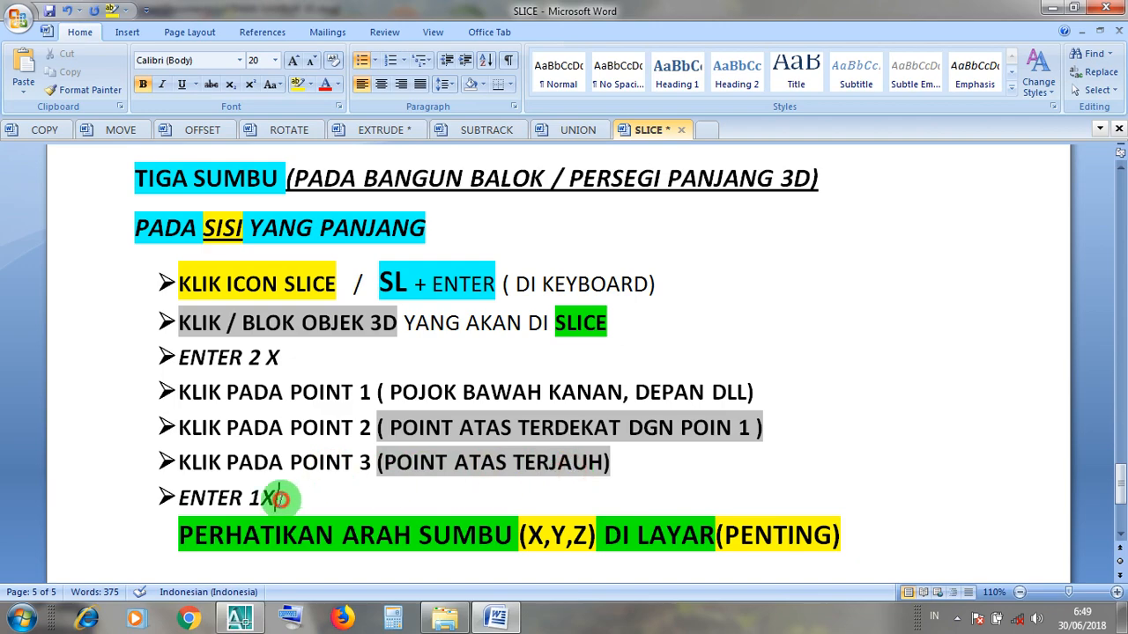
Switch to AutoCAD and start a three-point slice of the solid, placing the plane's first point at its leftmost bottom corner
left_click(1051, 11)
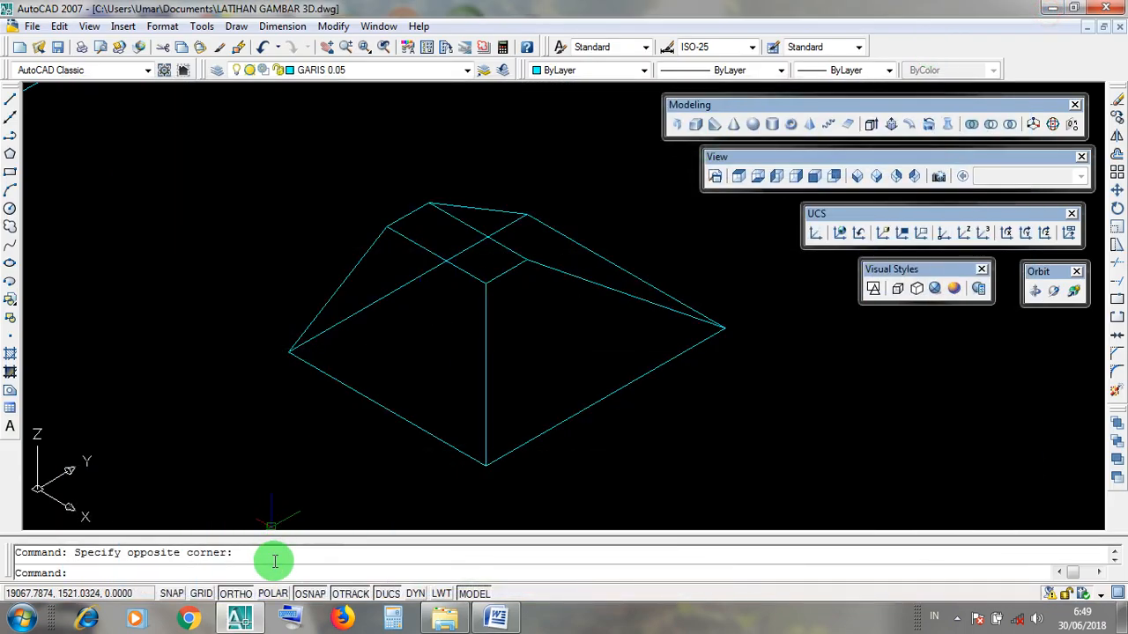
left_click(486, 388)
key("Escape")
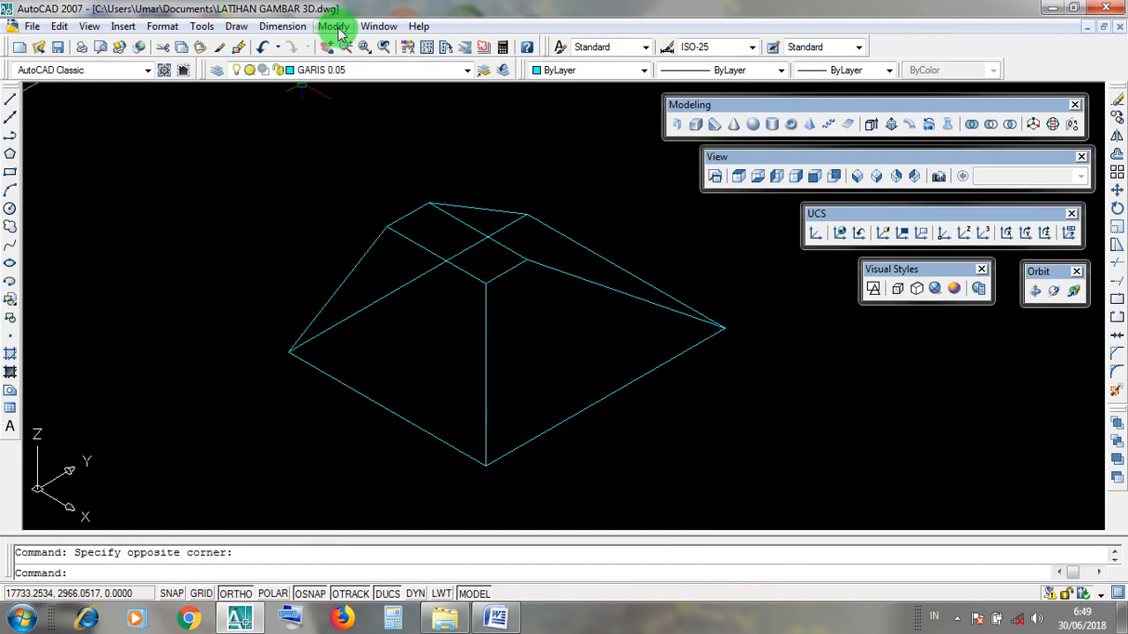
left_click(333, 27)
mouse_move(375, 405)
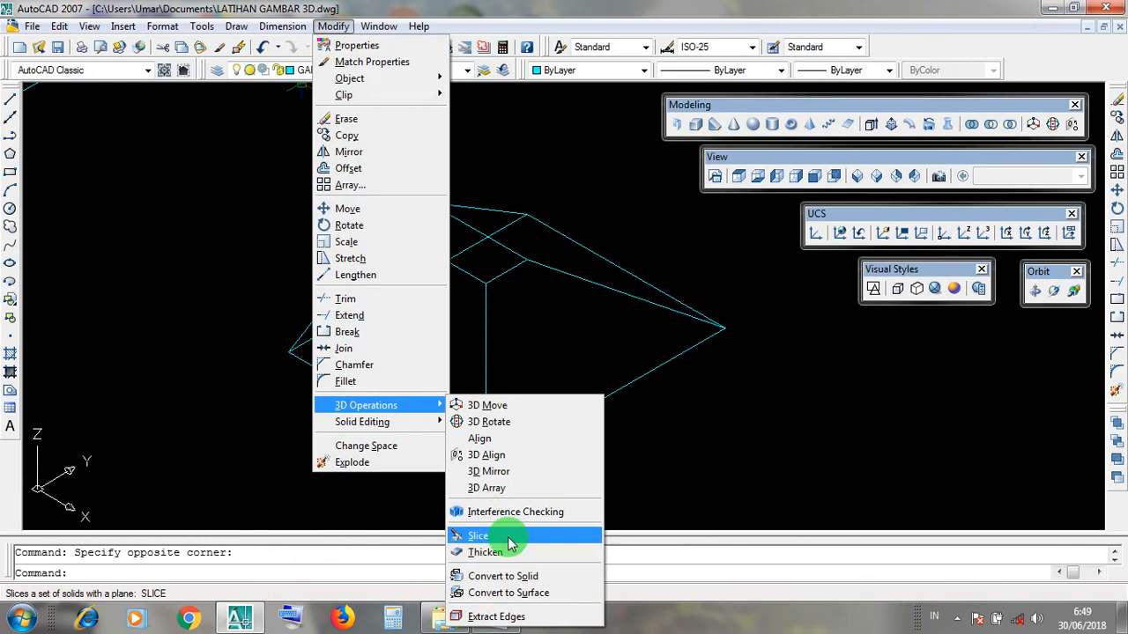
left_click(509, 536)
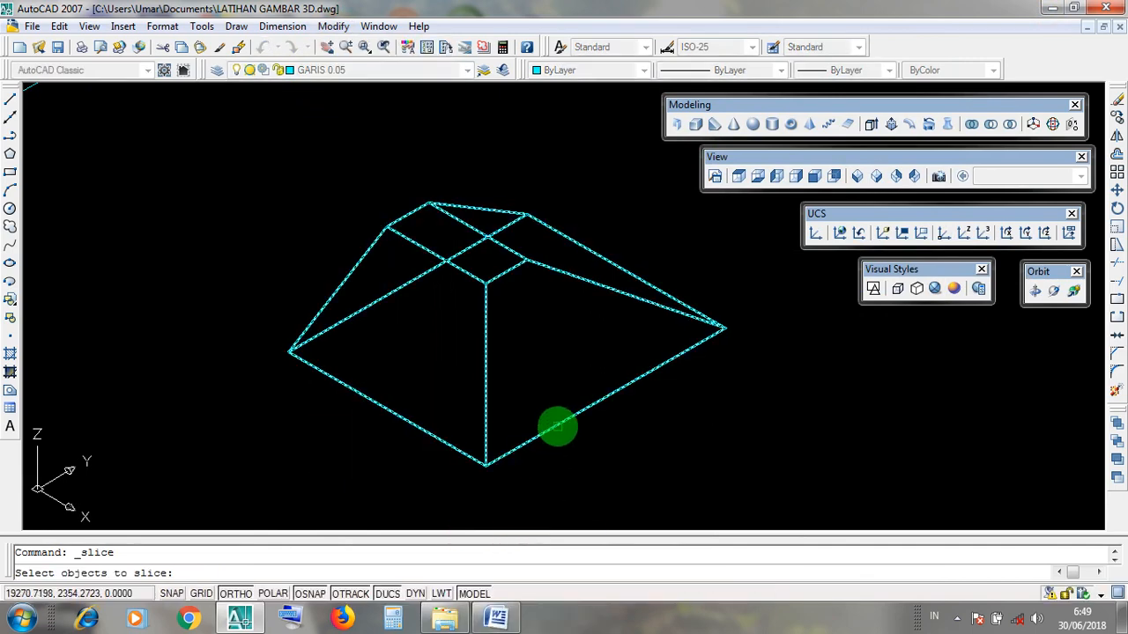
left_click(556, 427)
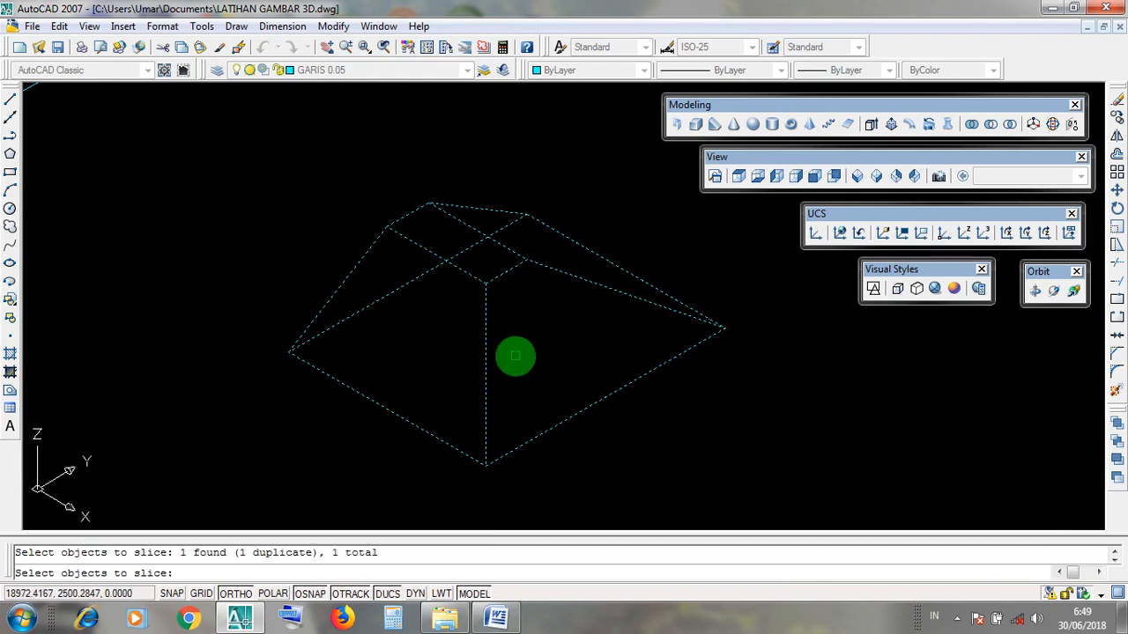
key("Return")
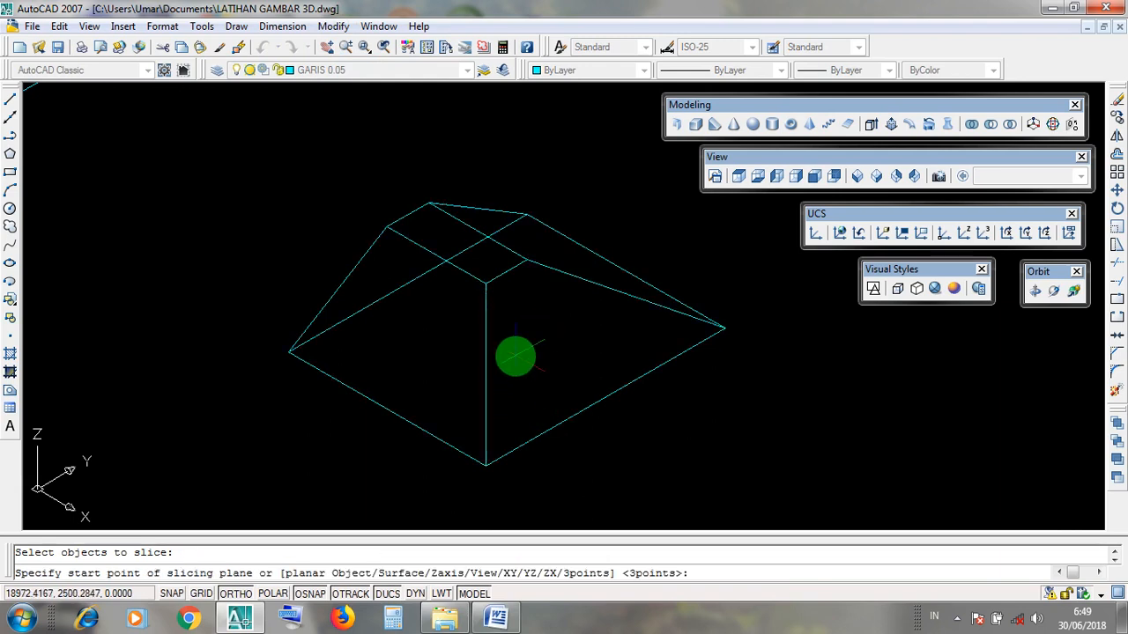
key("Return")
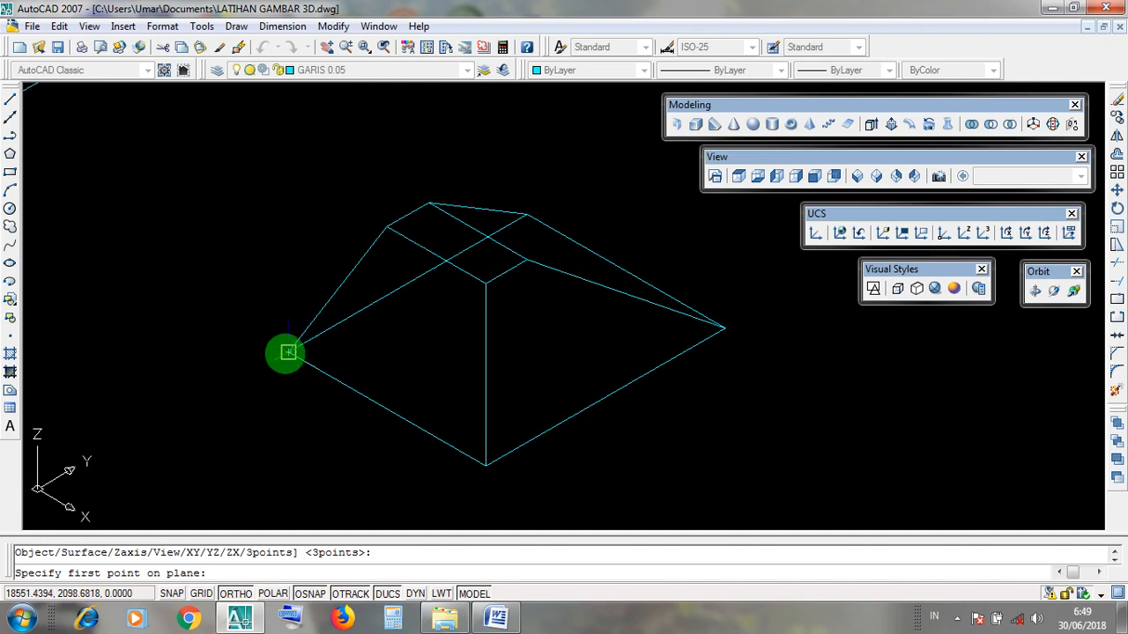
left_click(289, 353)
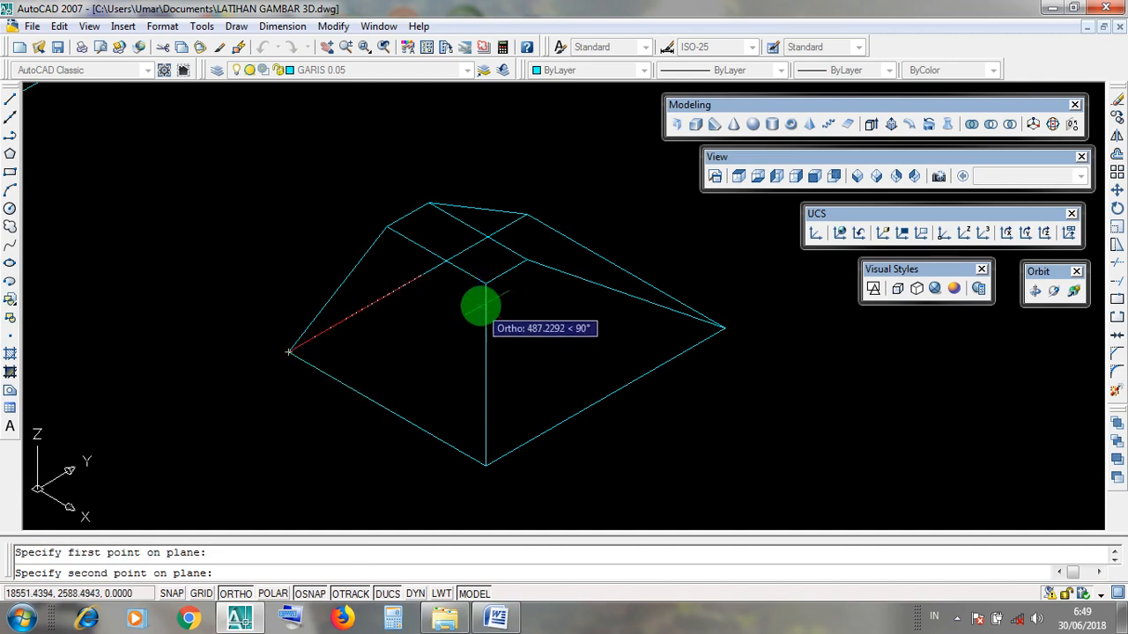
Finish the slicing plane through the near and far endpoints of the ridge, keeping both sides of the solid
scroll(485, 298, "up", 3)
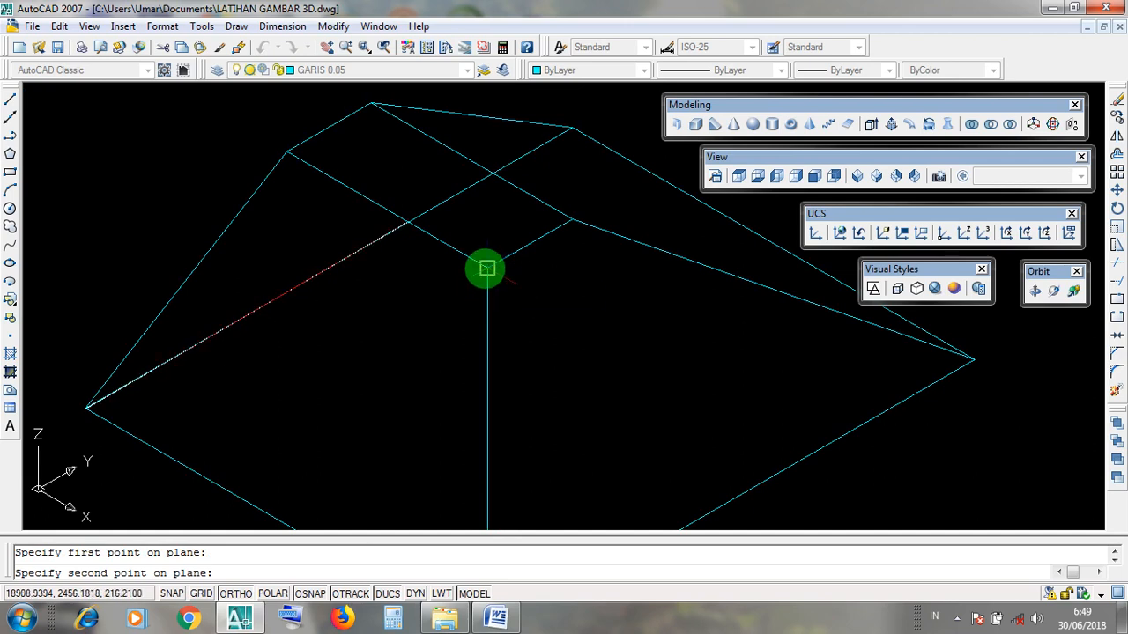
left_click(486, 268)
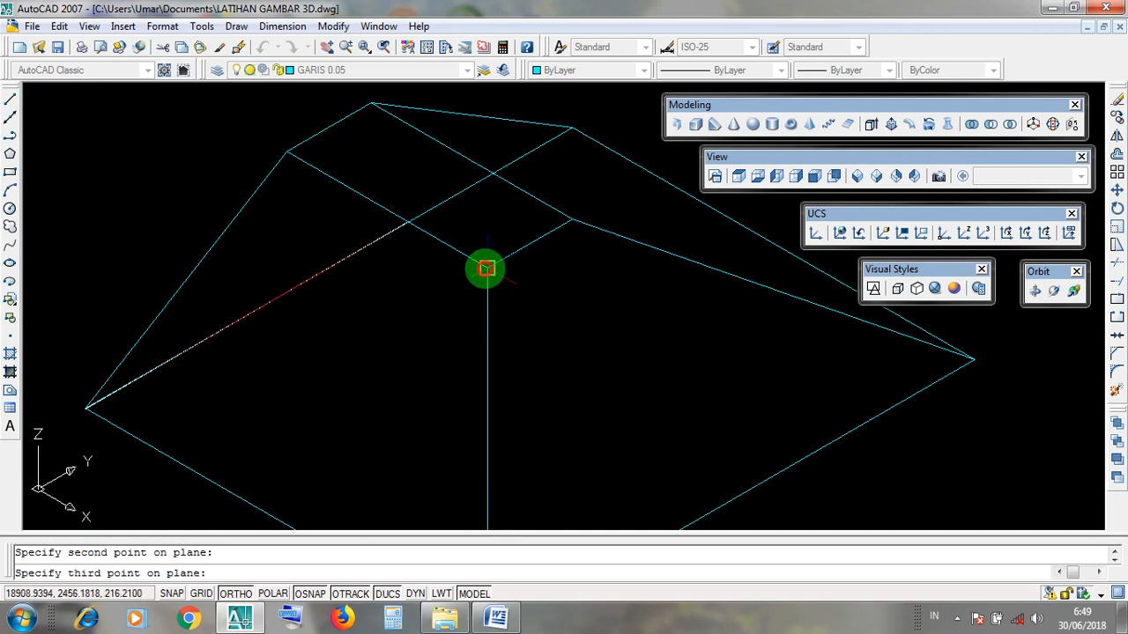
left_click(573, 219)
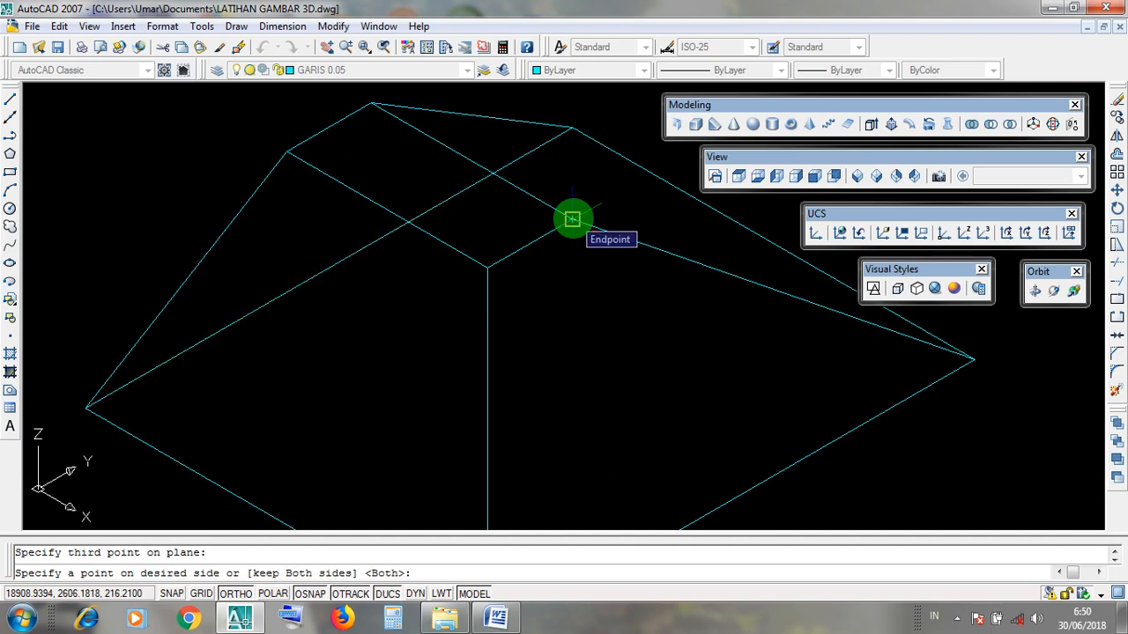
key("Return")
Delete the cut-off upper piece on the long side of the sliced solid
scroll(565, 270, "down", 3)
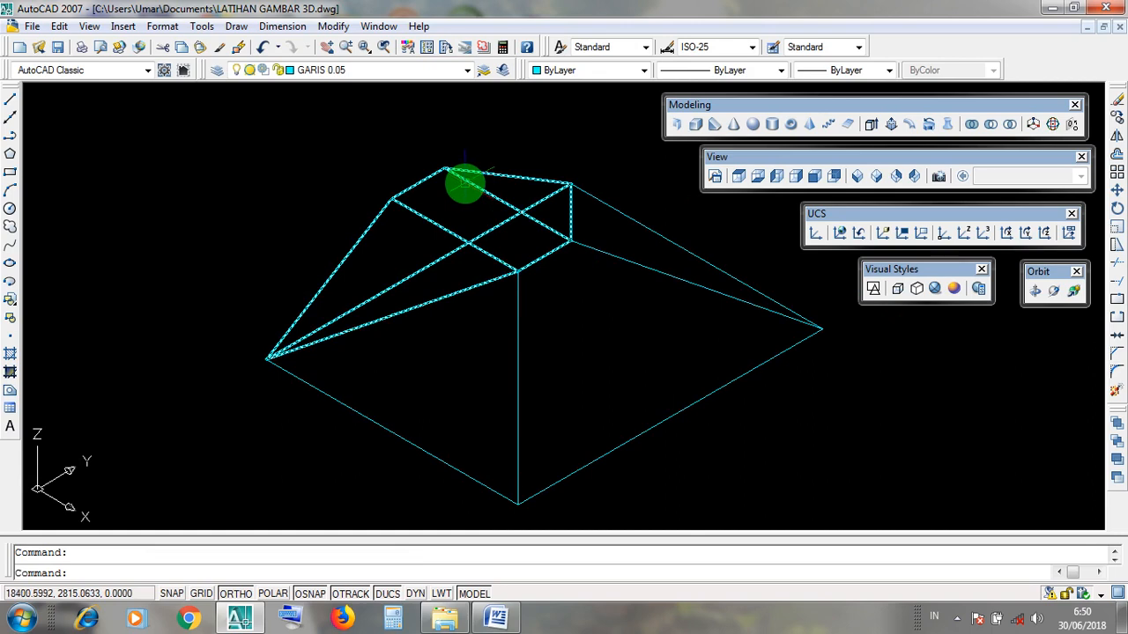
left_click(464, 182)
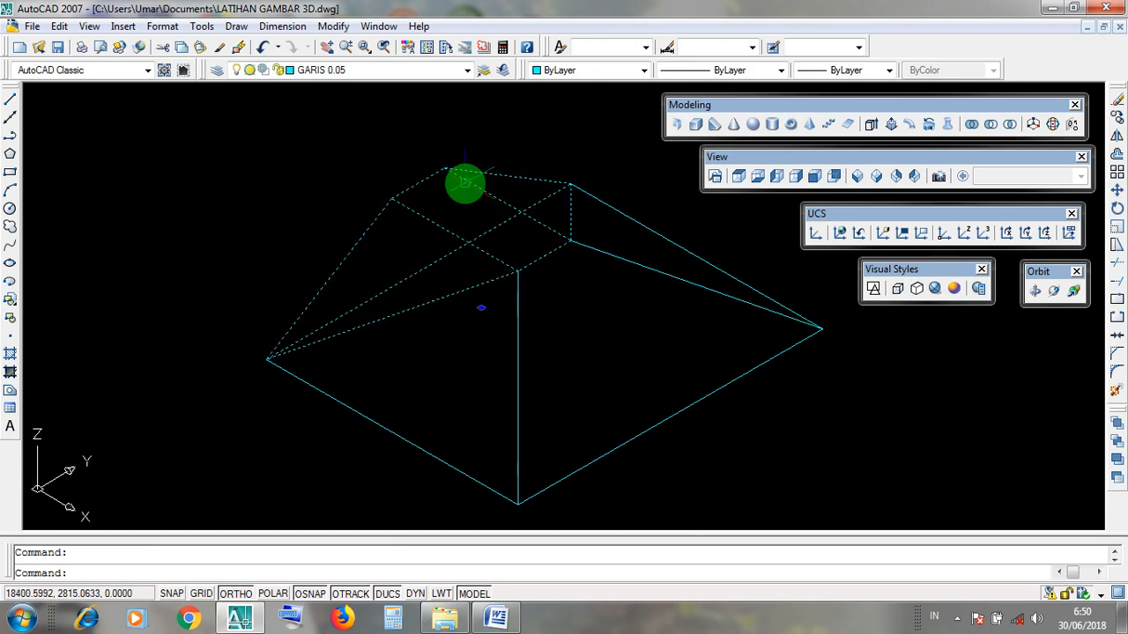
key("Delete")
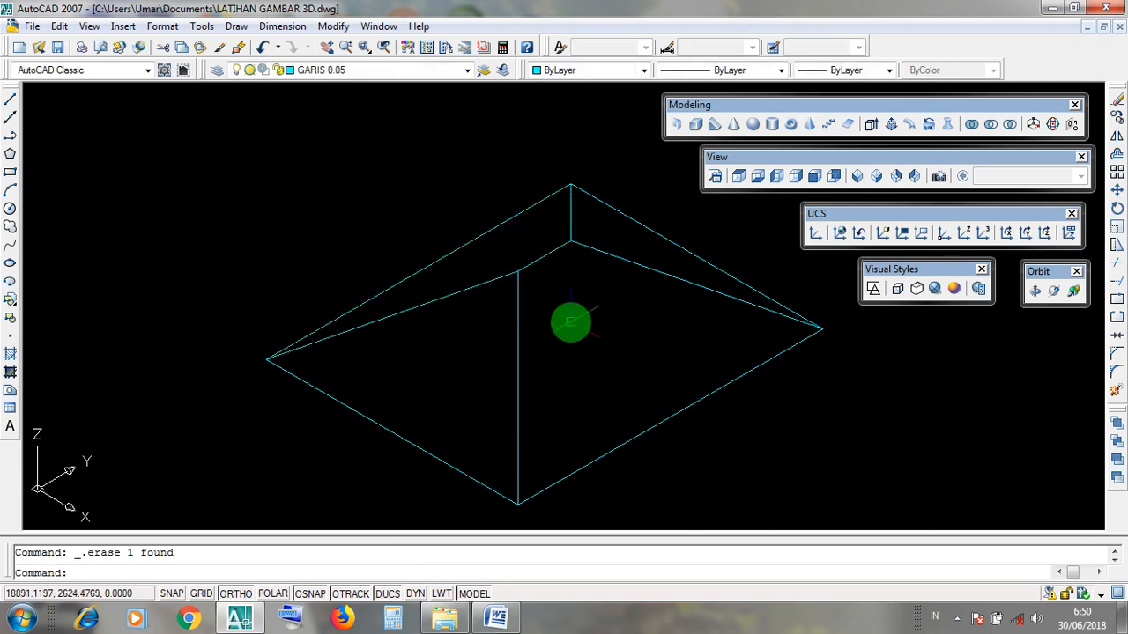
scroll(571, 323, "down", 4)
scroll(606, 345, "up", 3)
left_click(609, 350)
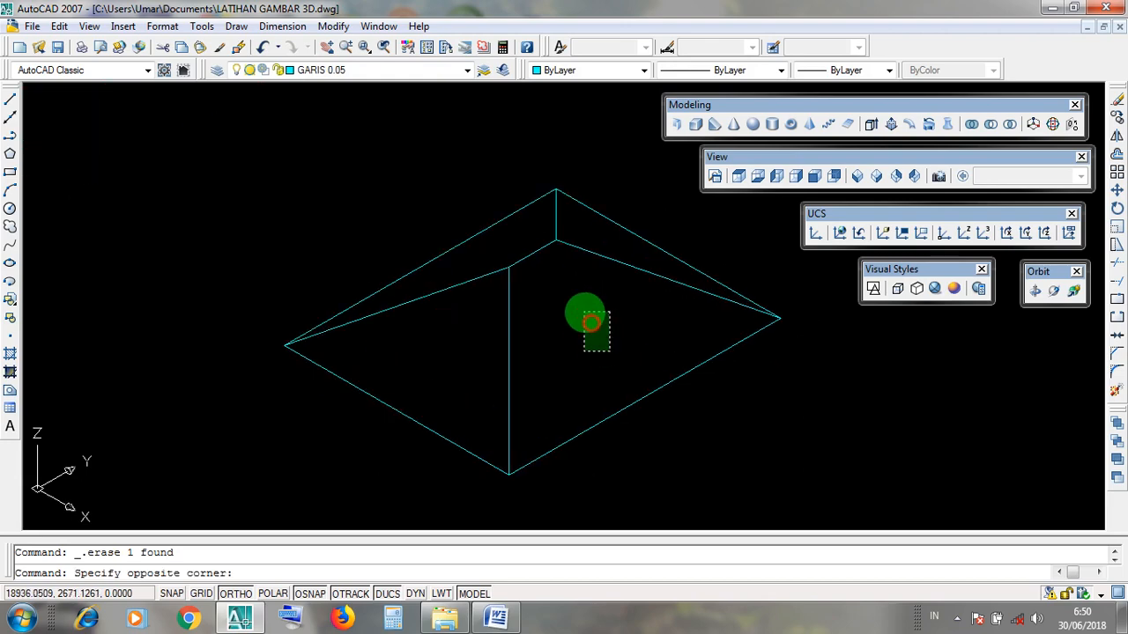
left_click(565, 298)
left_click(510, 235)
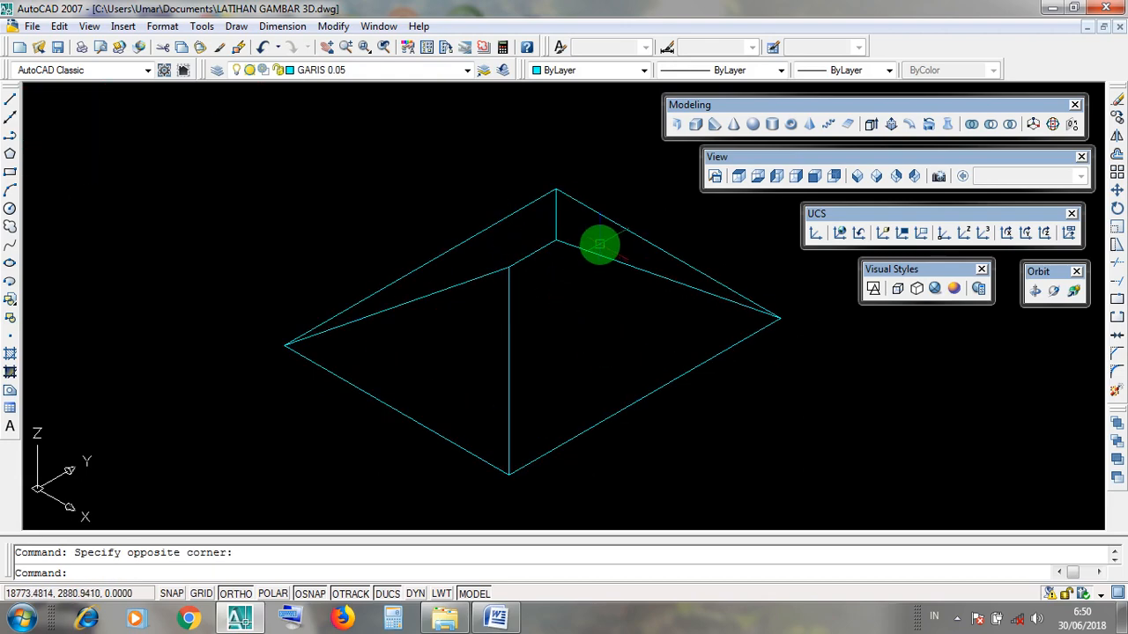
Show the solid in the Realistic visual style and free-orbit around it to examine the hip-roof shape from above and the side
left_click(872, 288)
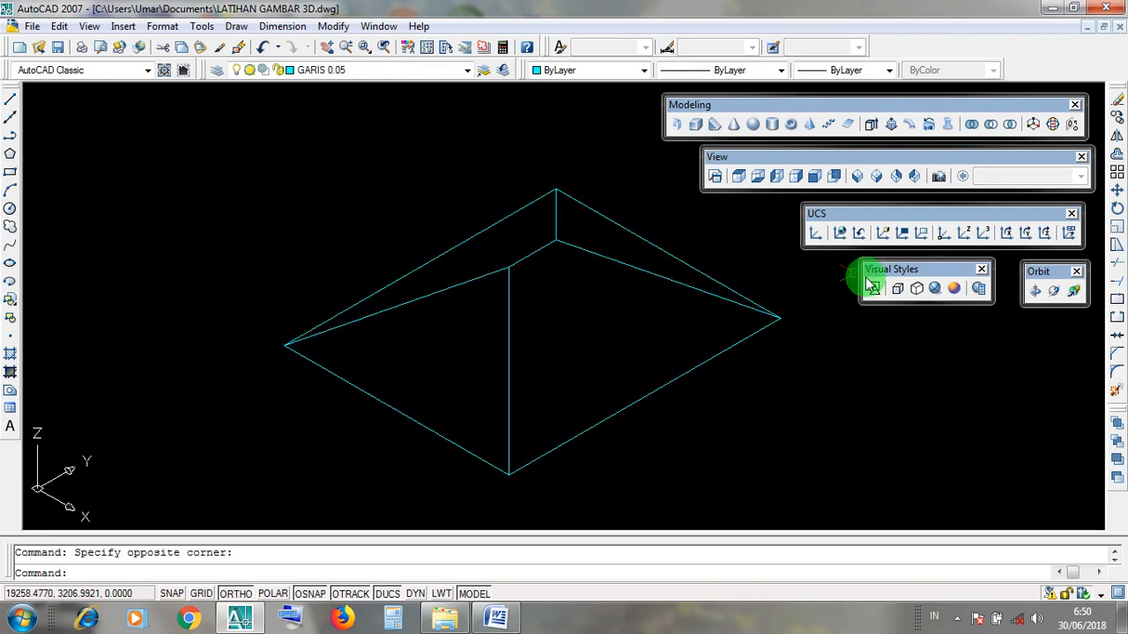
left_click(935, 288)
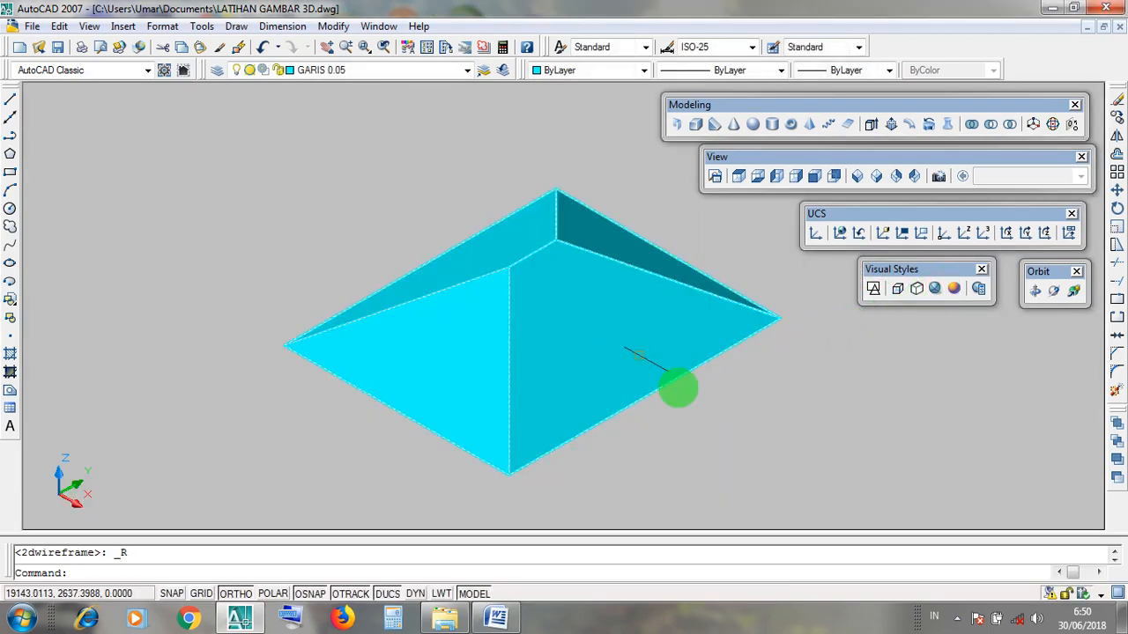
middle_click_drag(820, 468, 817, 505)
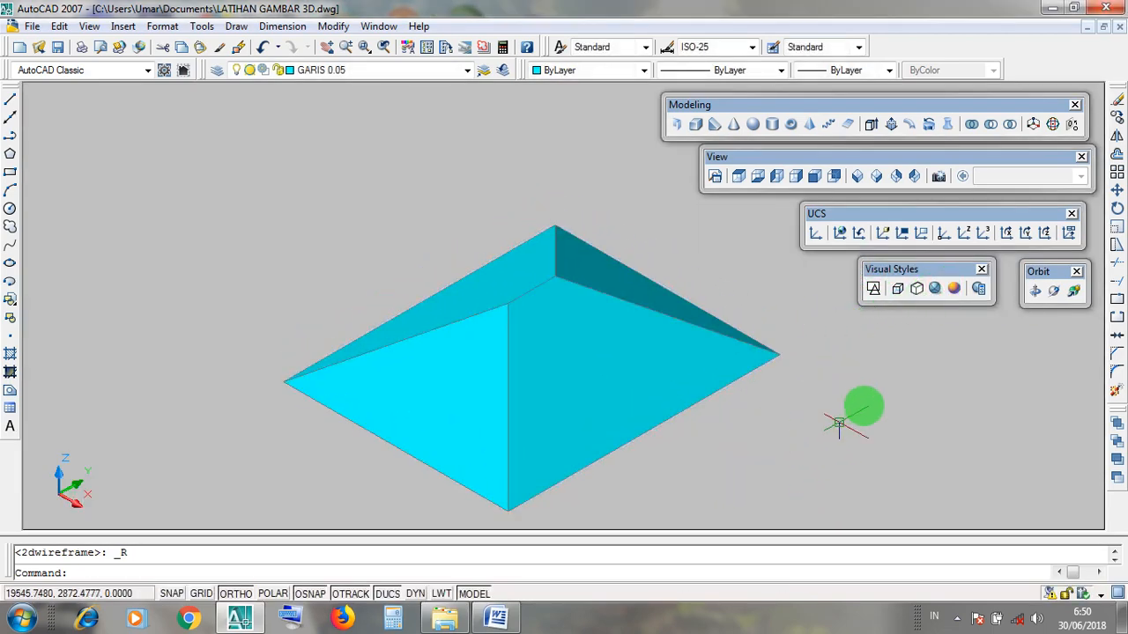
left_click_drag(1040, 273, 1044, 278)
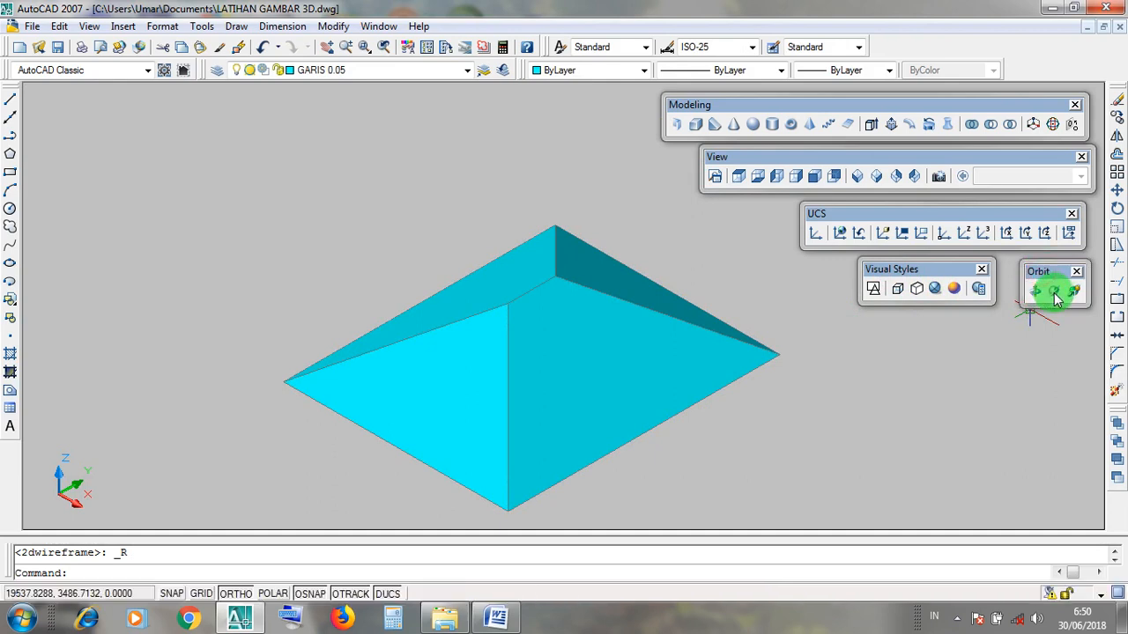
left_click(1055, 294)
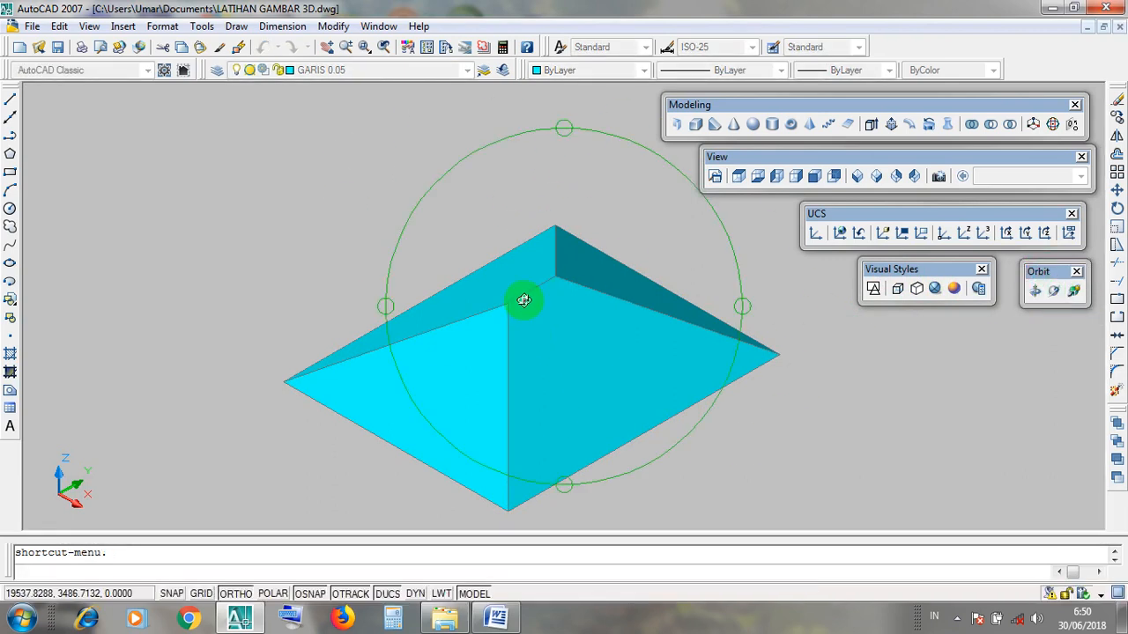
left_click_drag(533, 265, 484, 299)
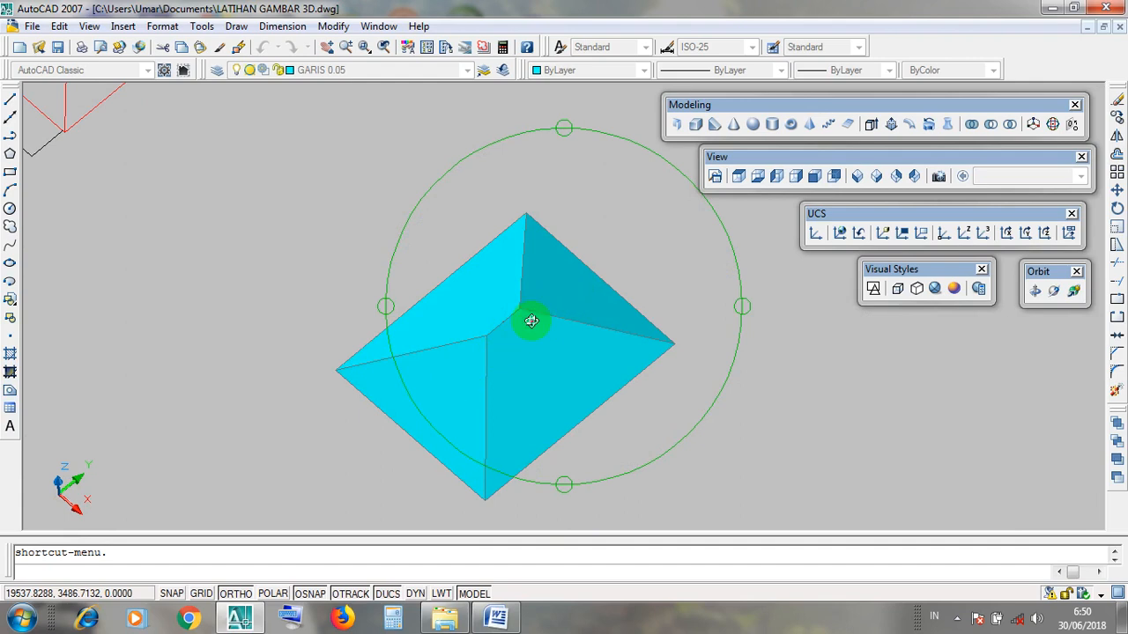
left_click_drag(520, 429, 533, 327)
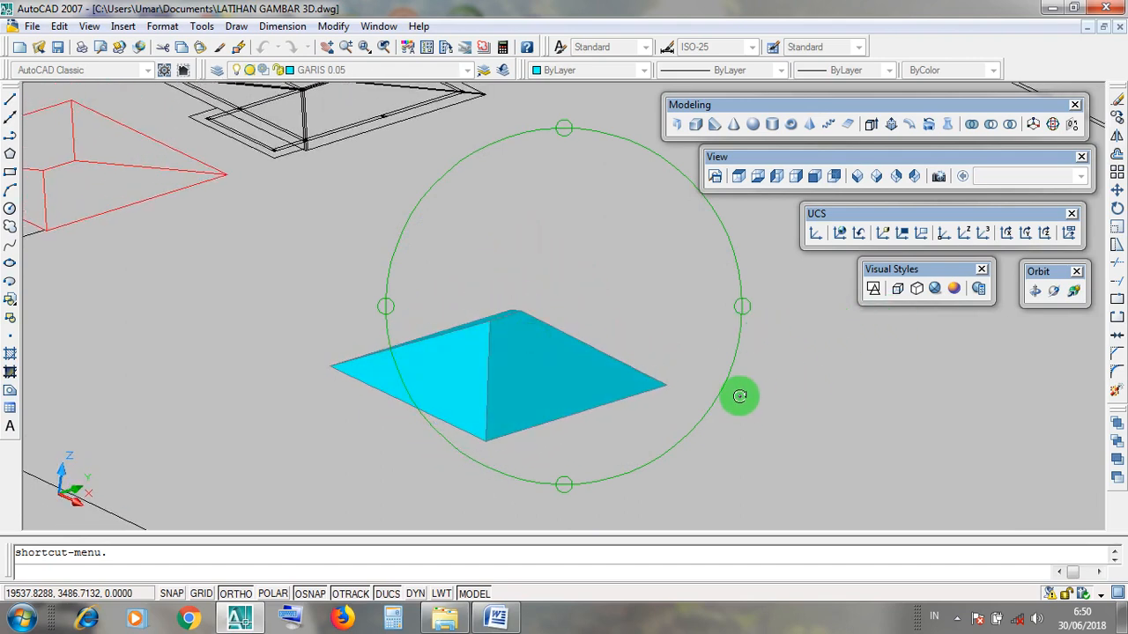
key("Escape")
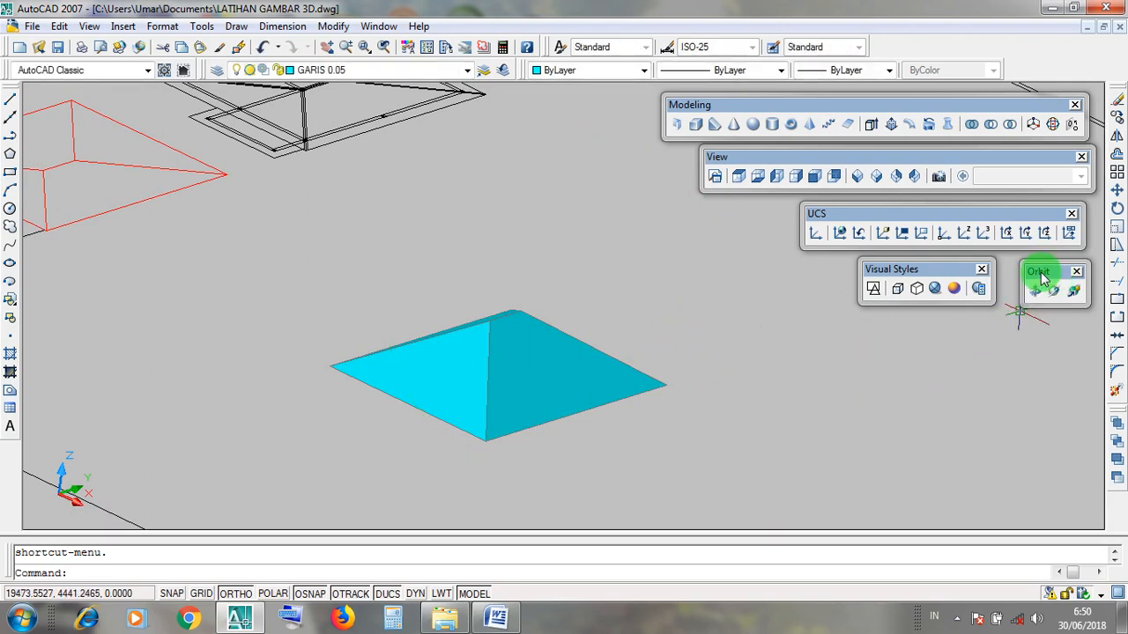
Return to the 2D Wireframe visual style and the SE Isometric view, framing the hip-roof solid
left_click(893, 265)
left_click(874, 288)
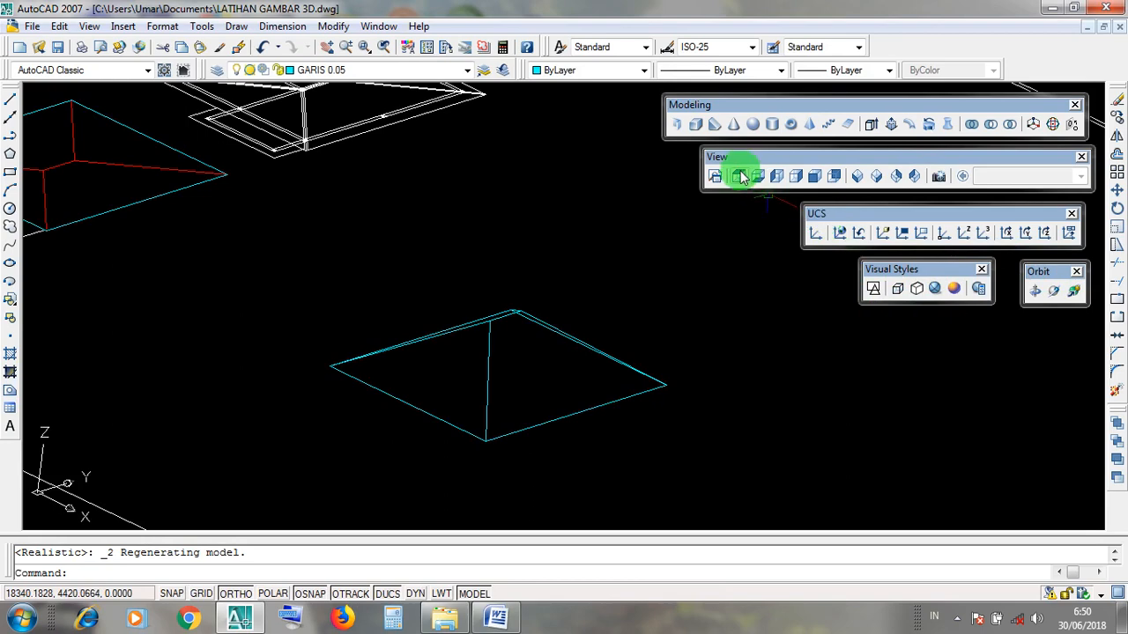
left_click(874, 177)
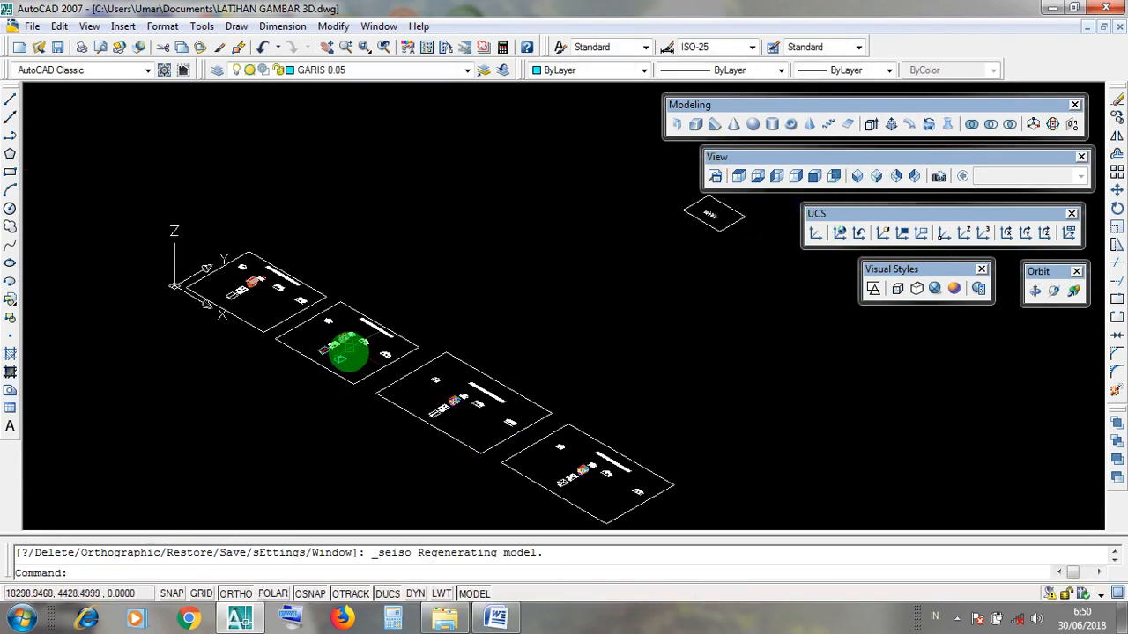
scroll(333, 356, "up", 4)
scroll(333, 356, "up", 10)
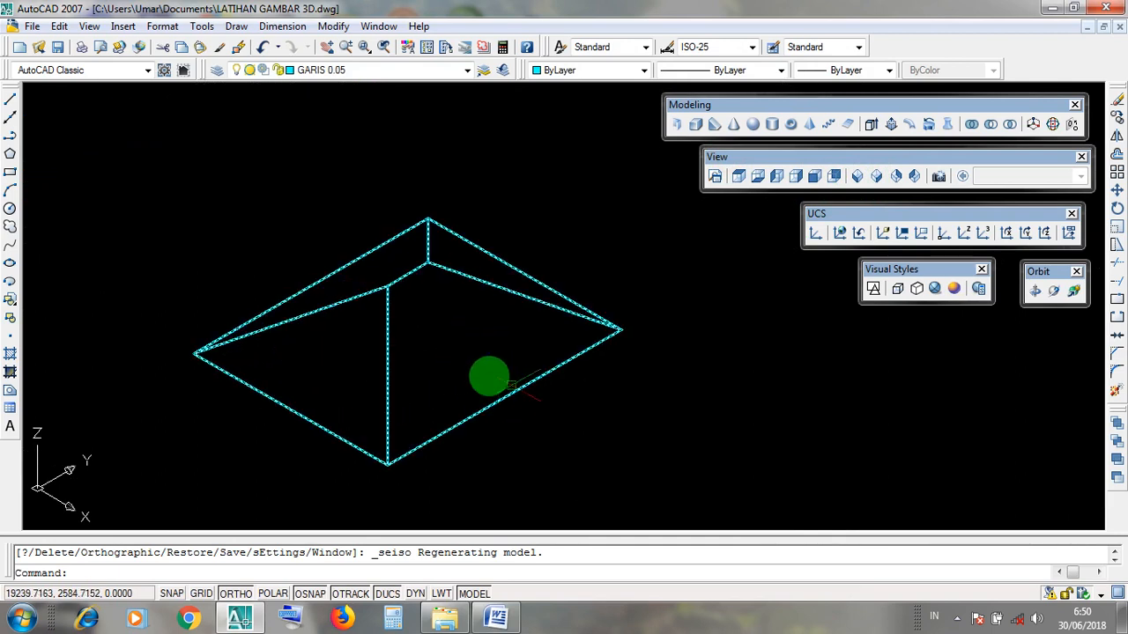
left_click(465, 359)
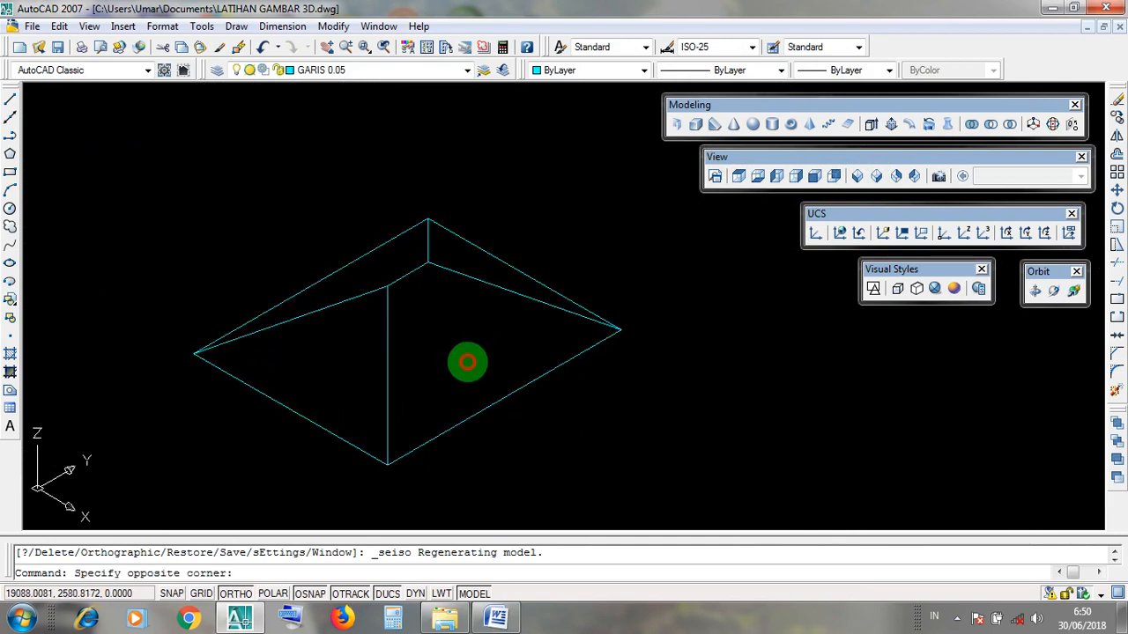
left_click(448, 339)
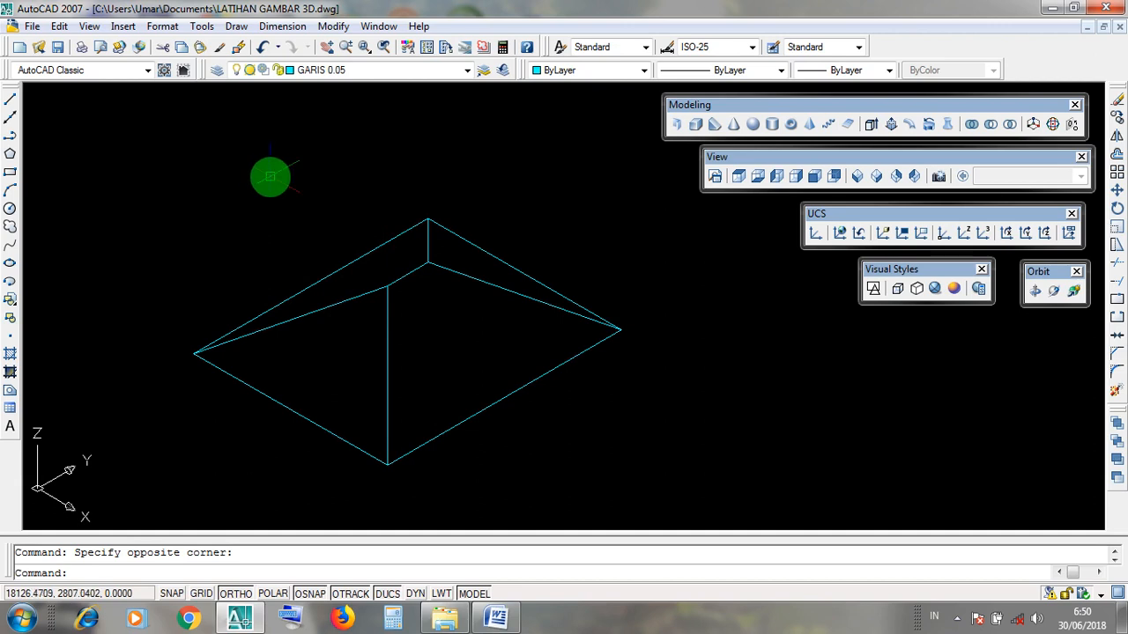
left_click(467, 348)
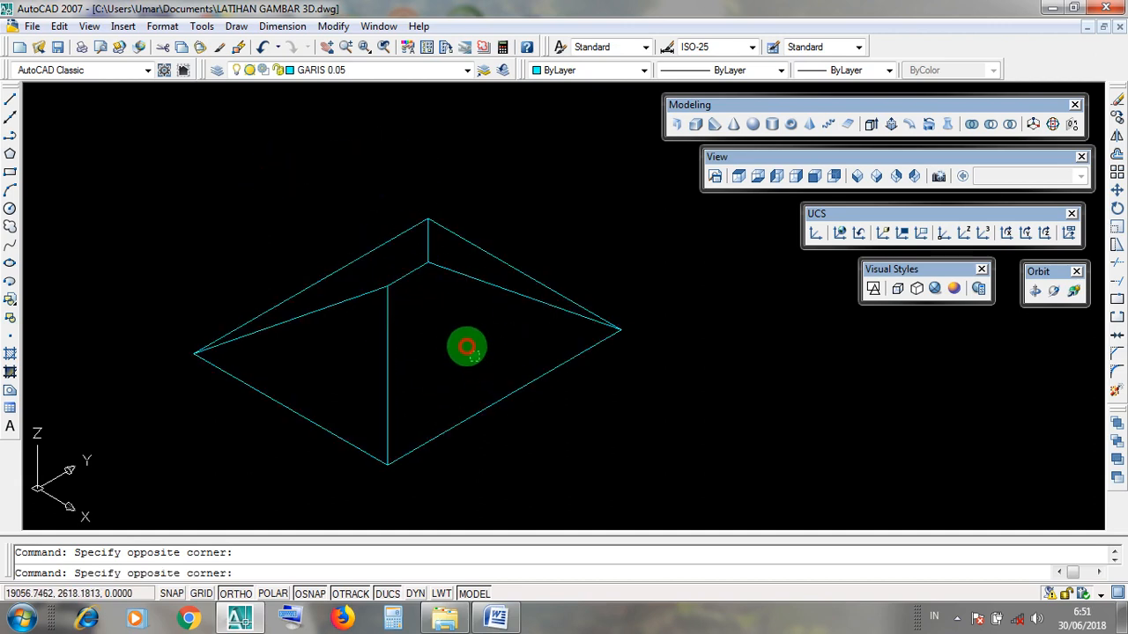
left_click(463, 344)
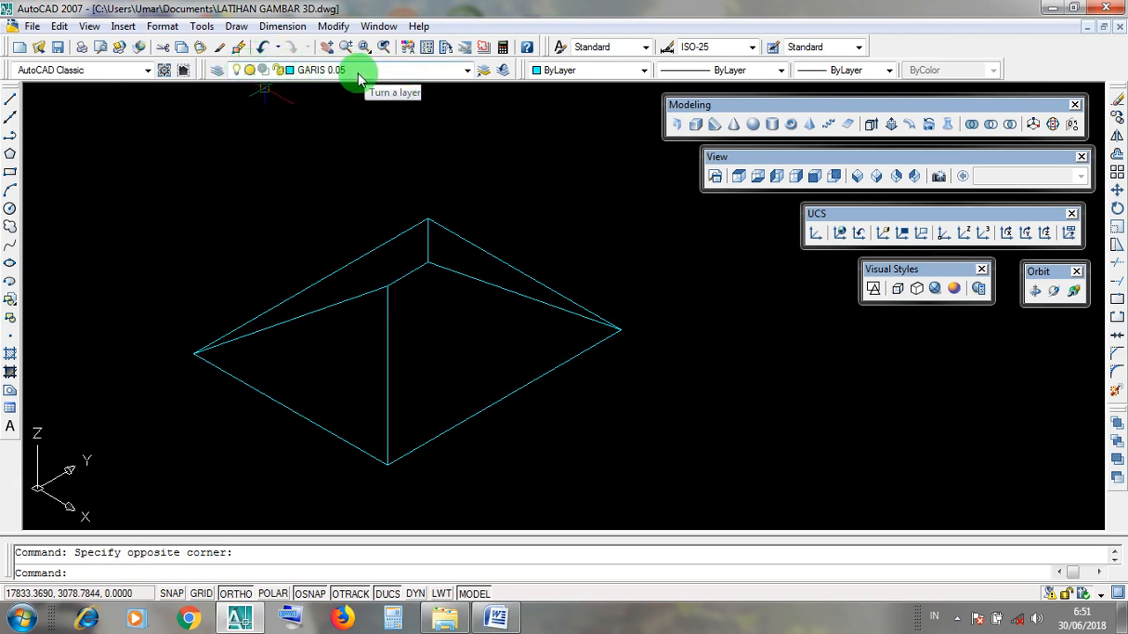
left_click(467, 70)
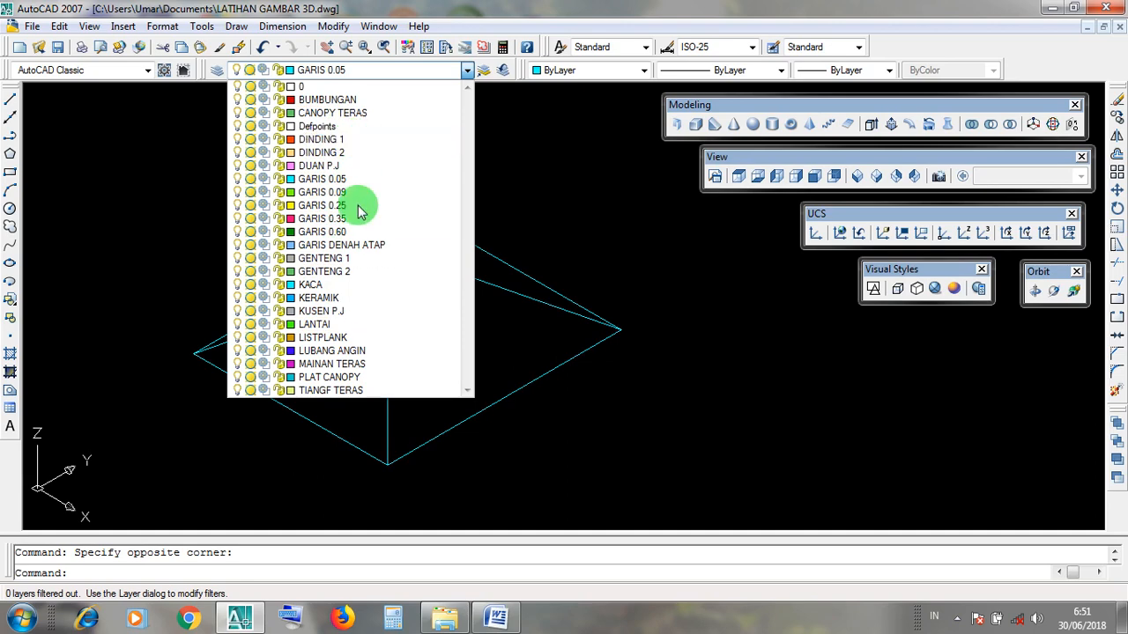
left_click(603, 480)
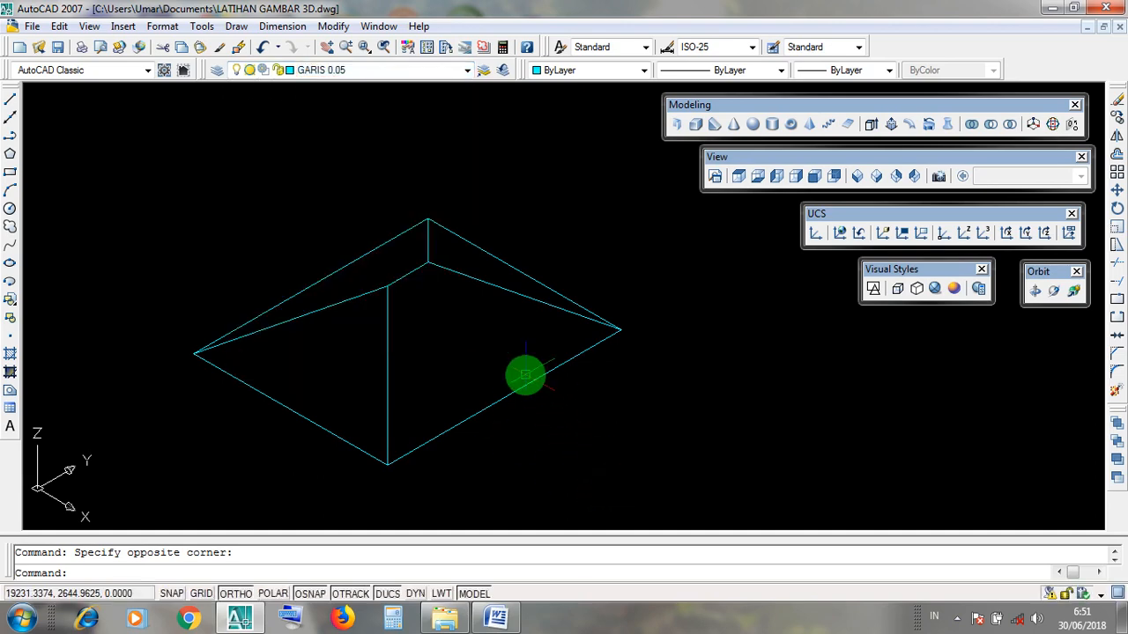
left_click(526, 383)
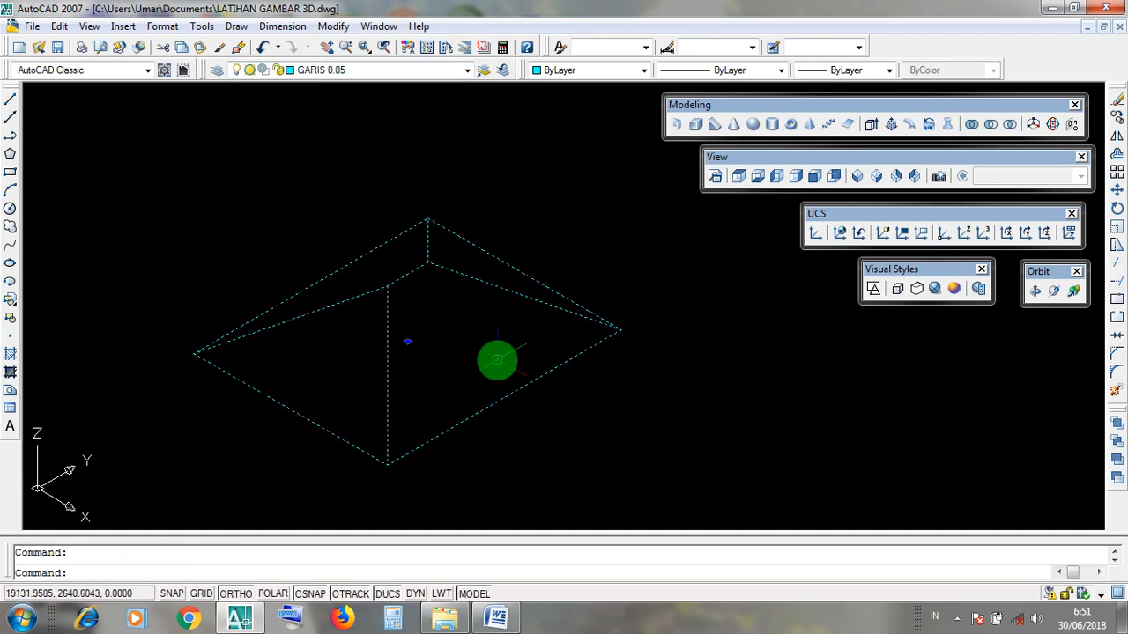
key("Escape")
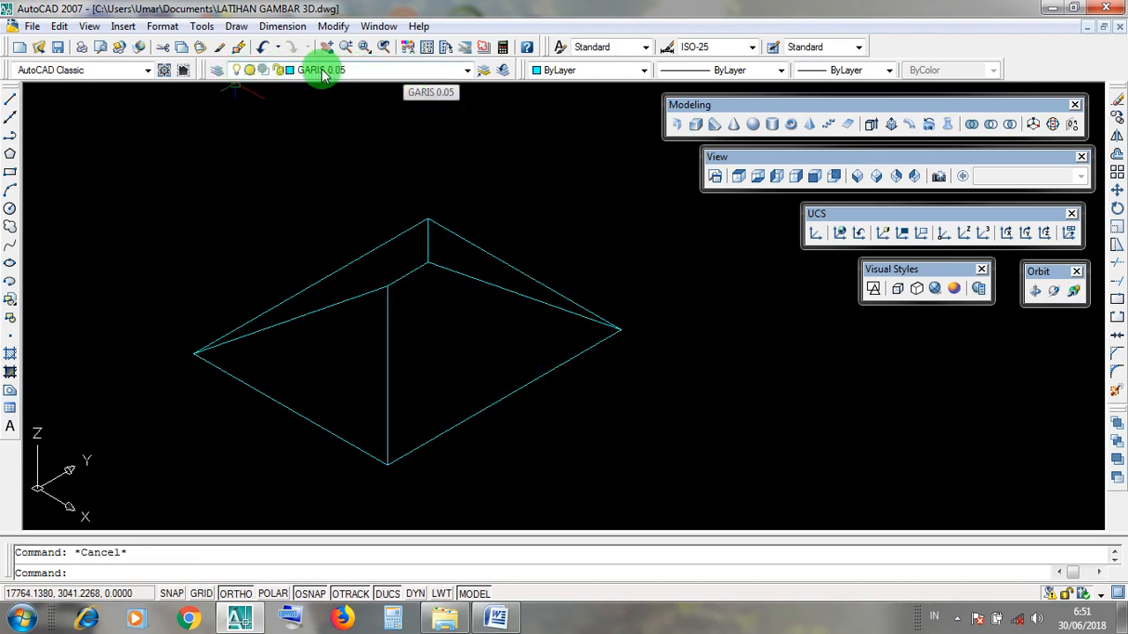
Create a new layer in the Layer Properties Manager and name it ATAP PERISAI
left_click(216, 71)
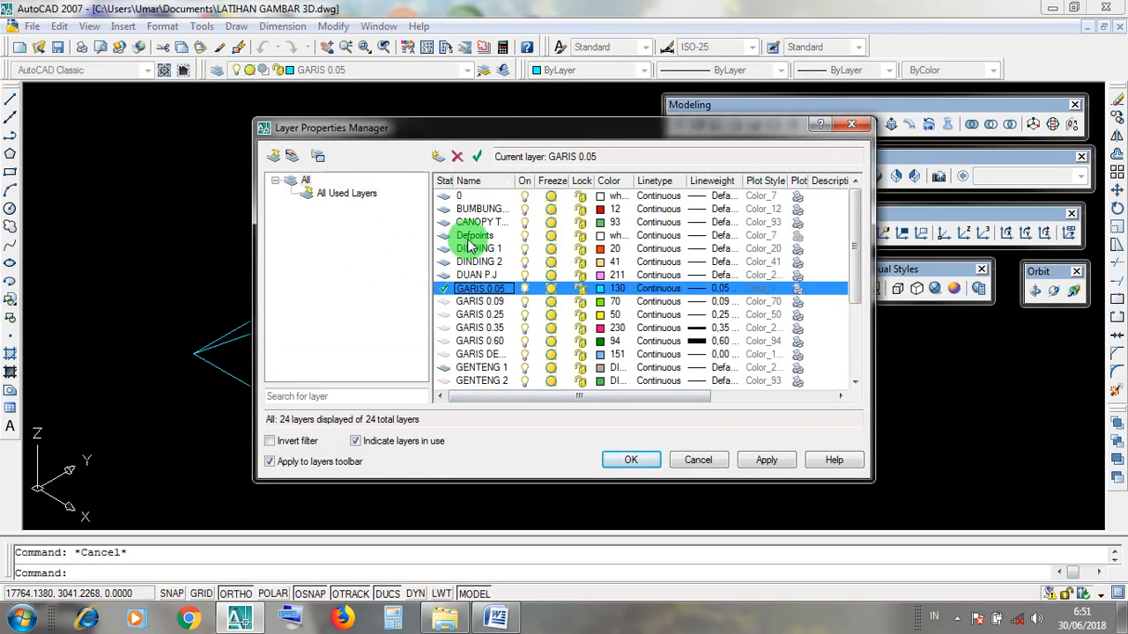
left_click(466, 196)
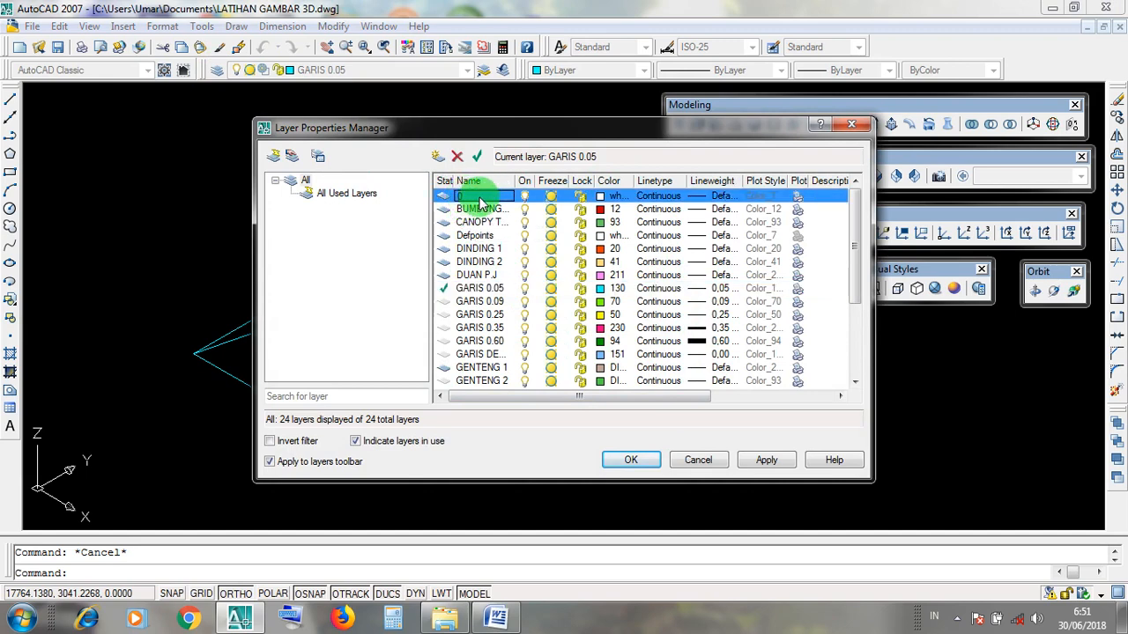
left_click(438, 160)
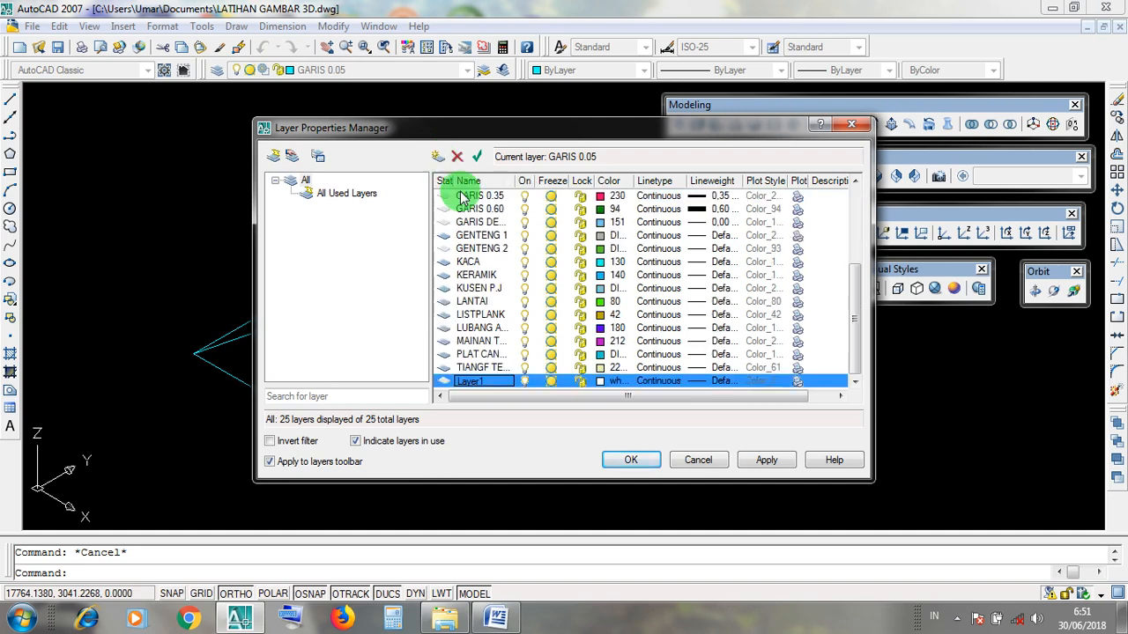
left_click(500, 384)
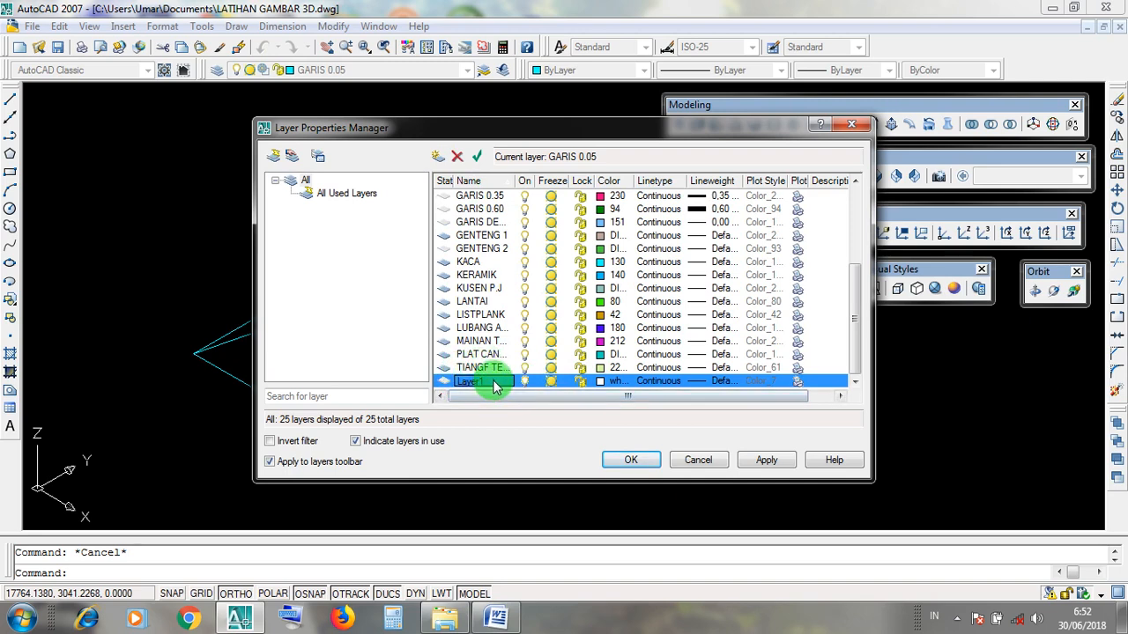
right_click(493, 380)
left_click(478, 380)
right_click(494, 382)
left_click(487, 385)
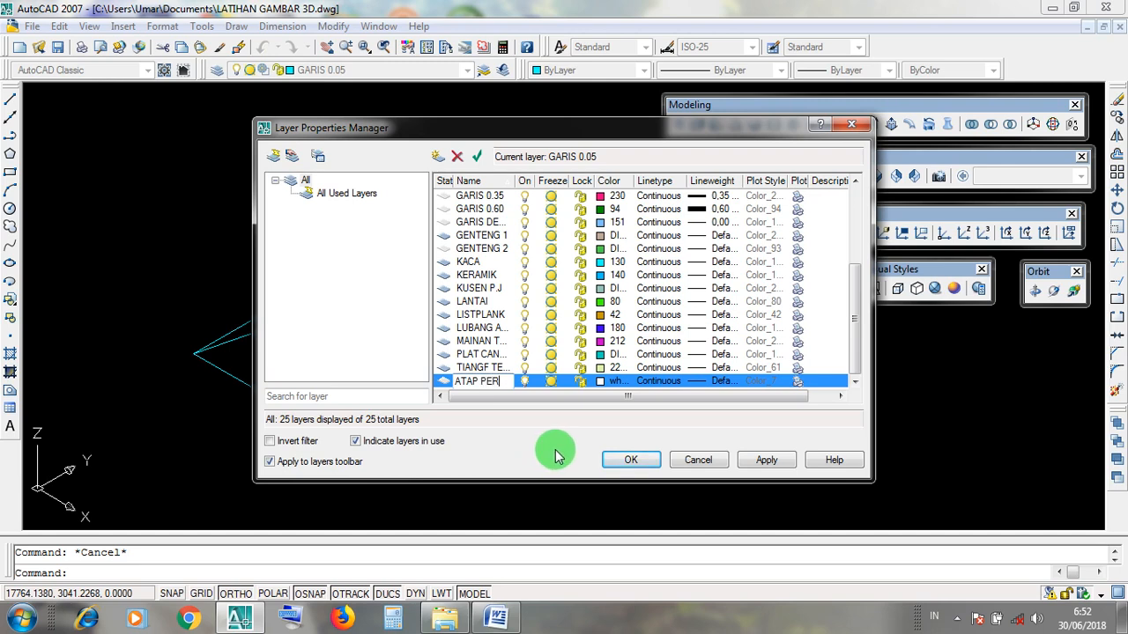
type("SA")
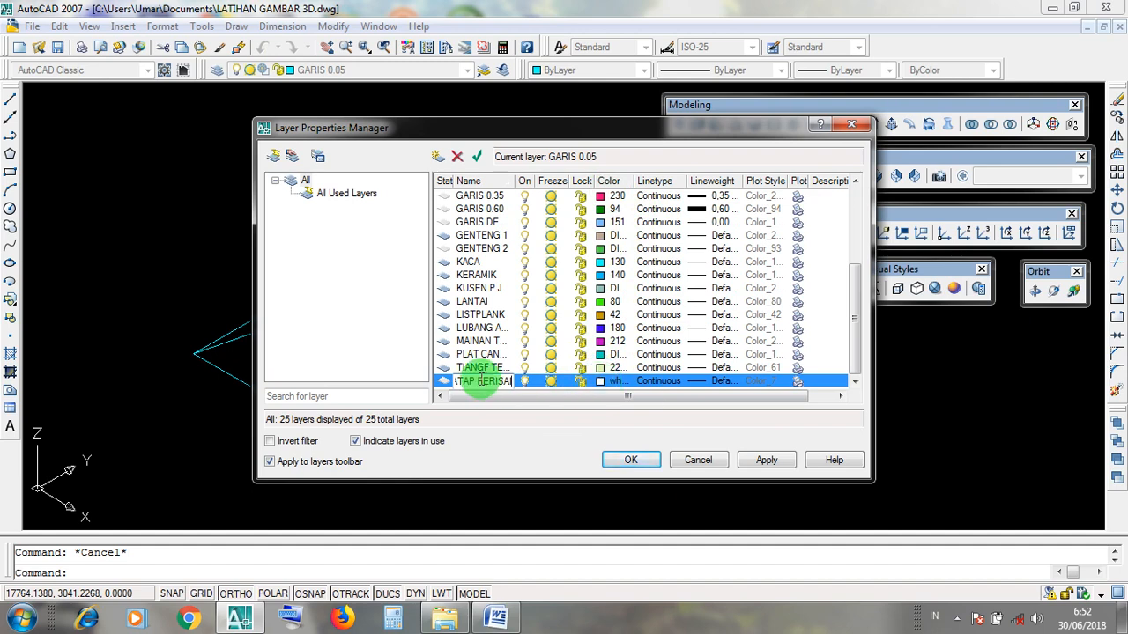
Set the ATAP PERISAI layer's color to index color 61 and apply the layer settings
left_click(600, 383)
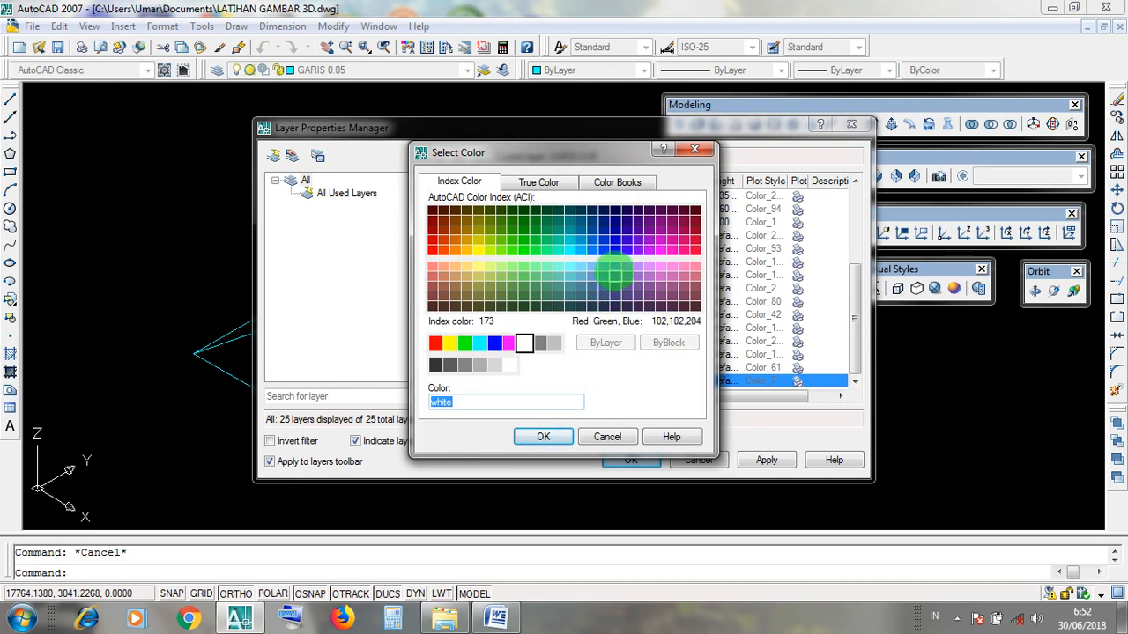
left_click(498, 267)
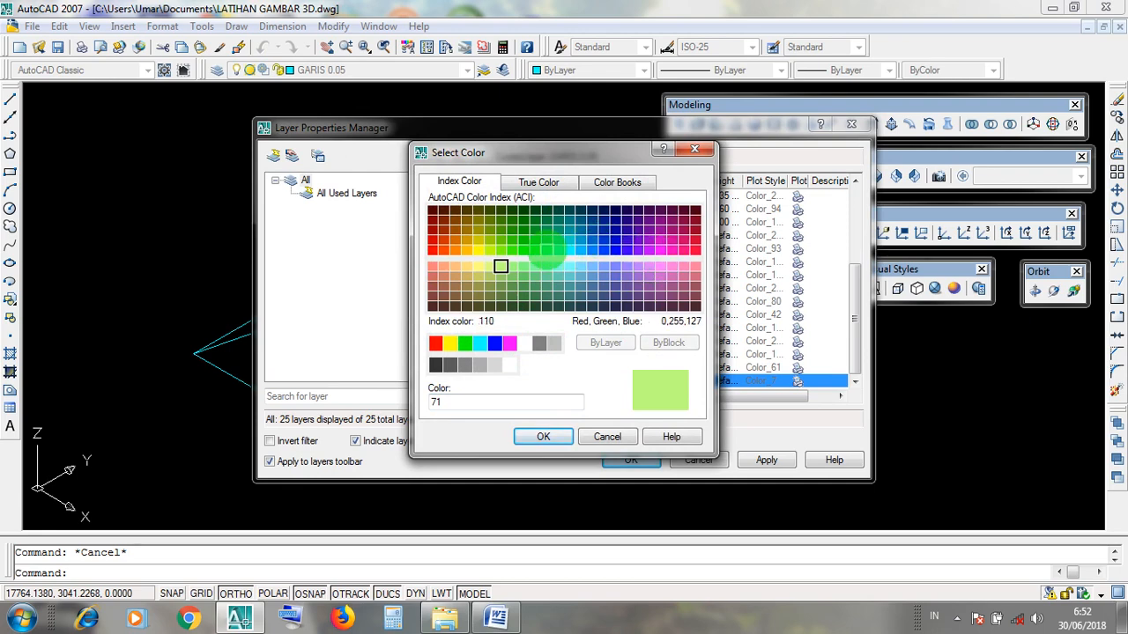
left_click(509, 267)
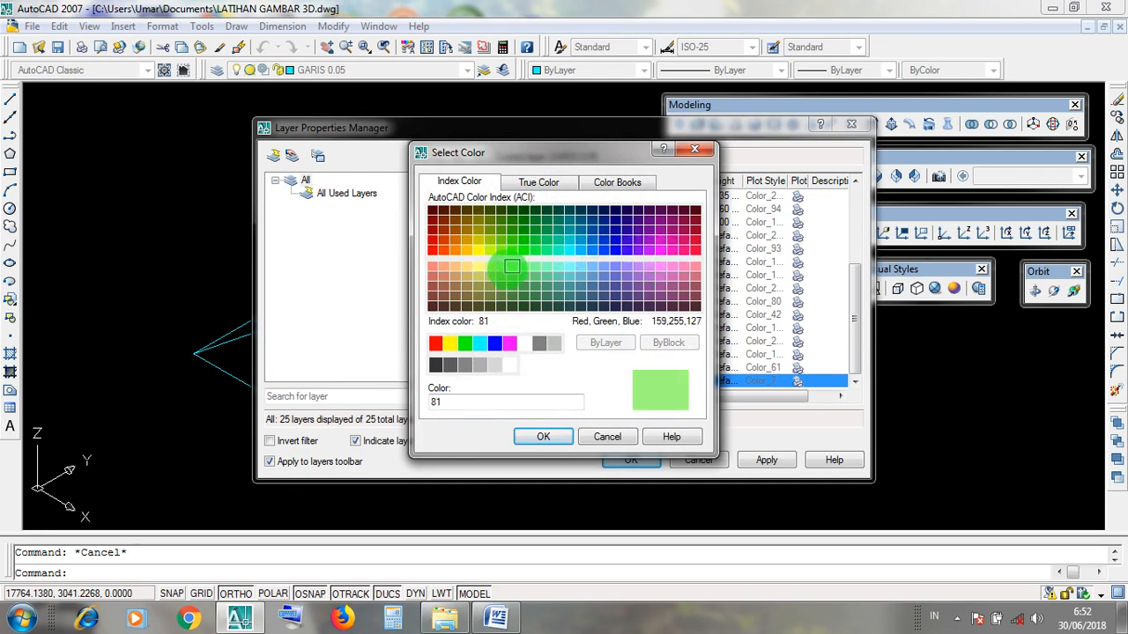
left_click(487, 266)
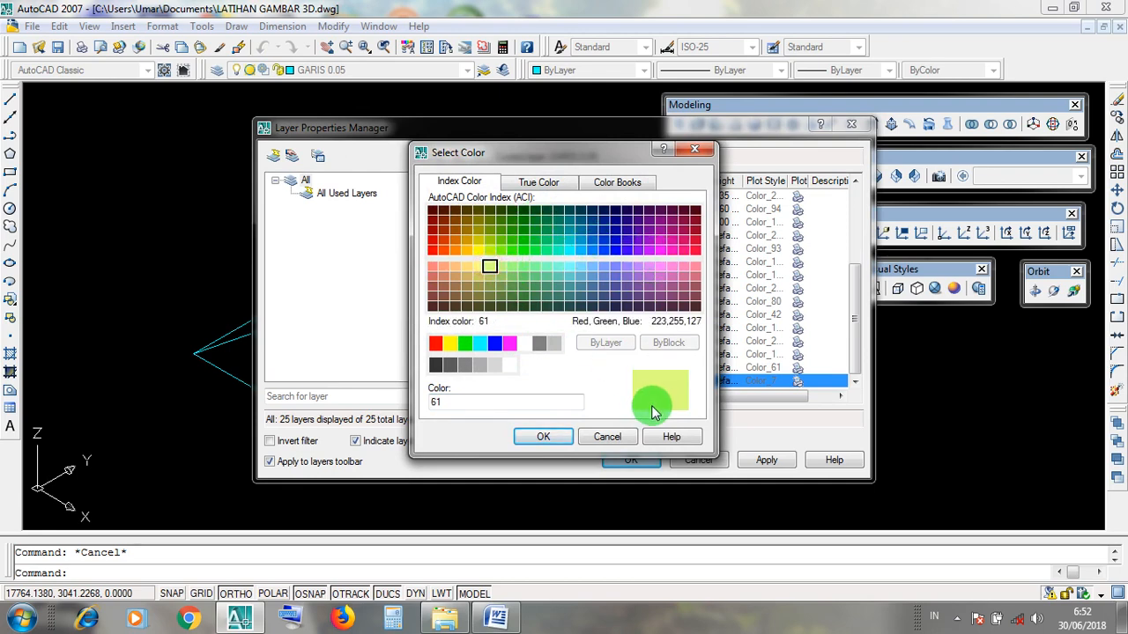
left_click(558, 438)
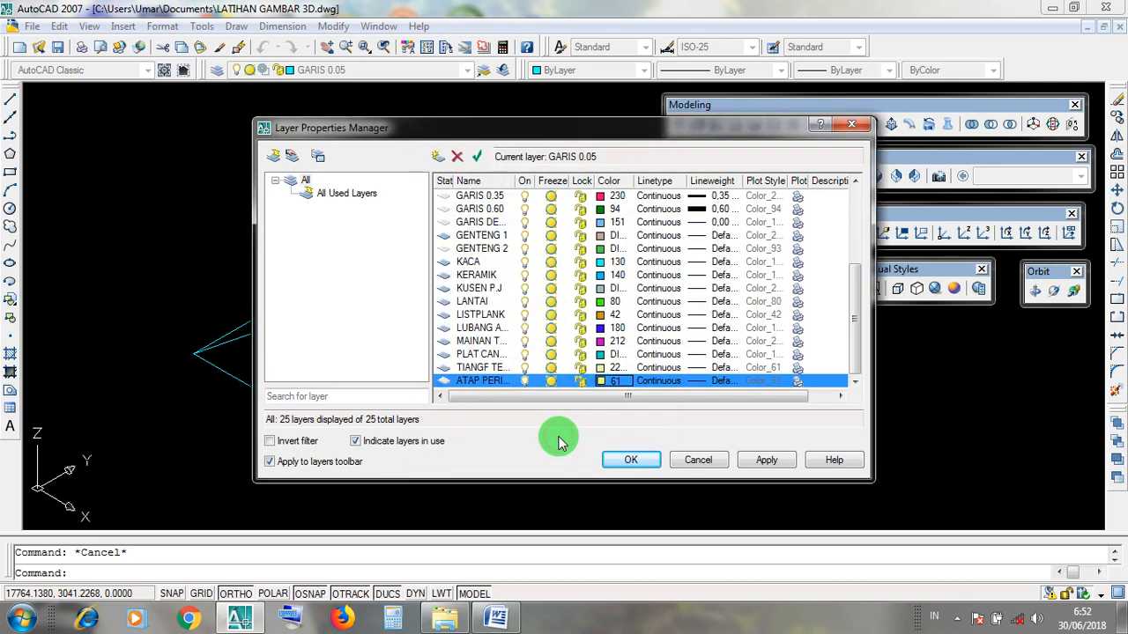
left_click(771, 461)
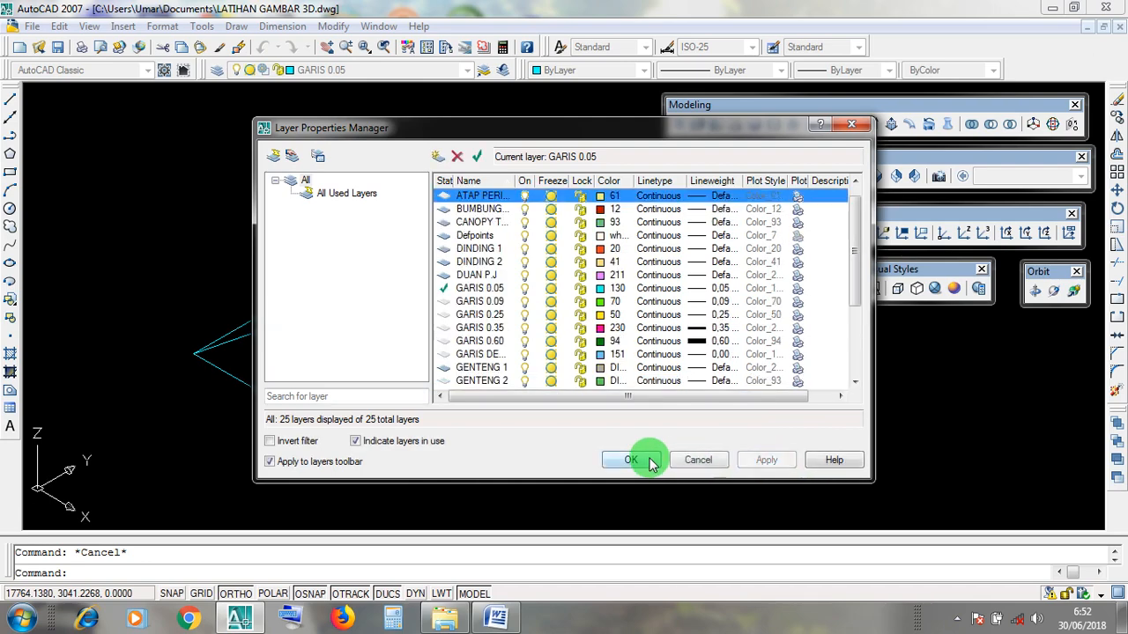
left_click(650, 462)
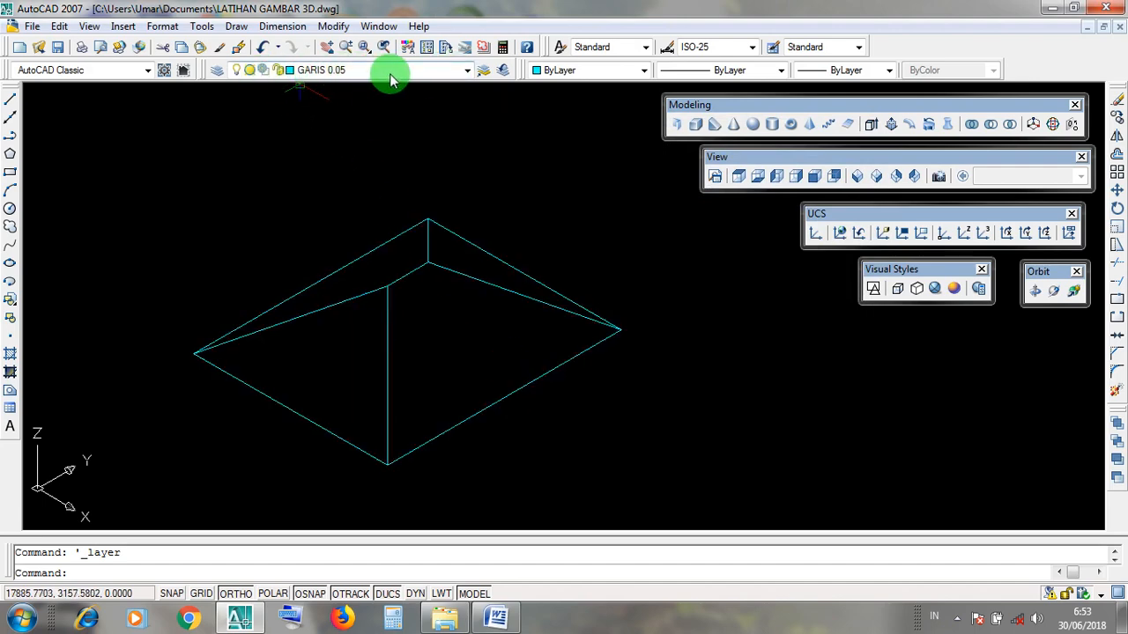
left_click(467, 70)
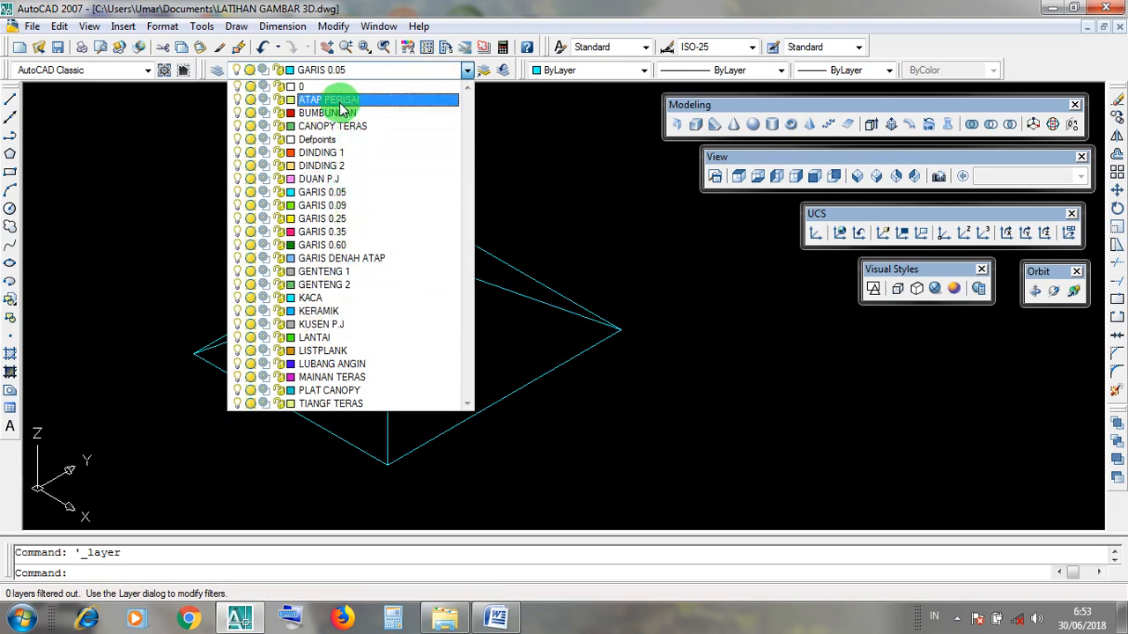
left_click(589, 230)
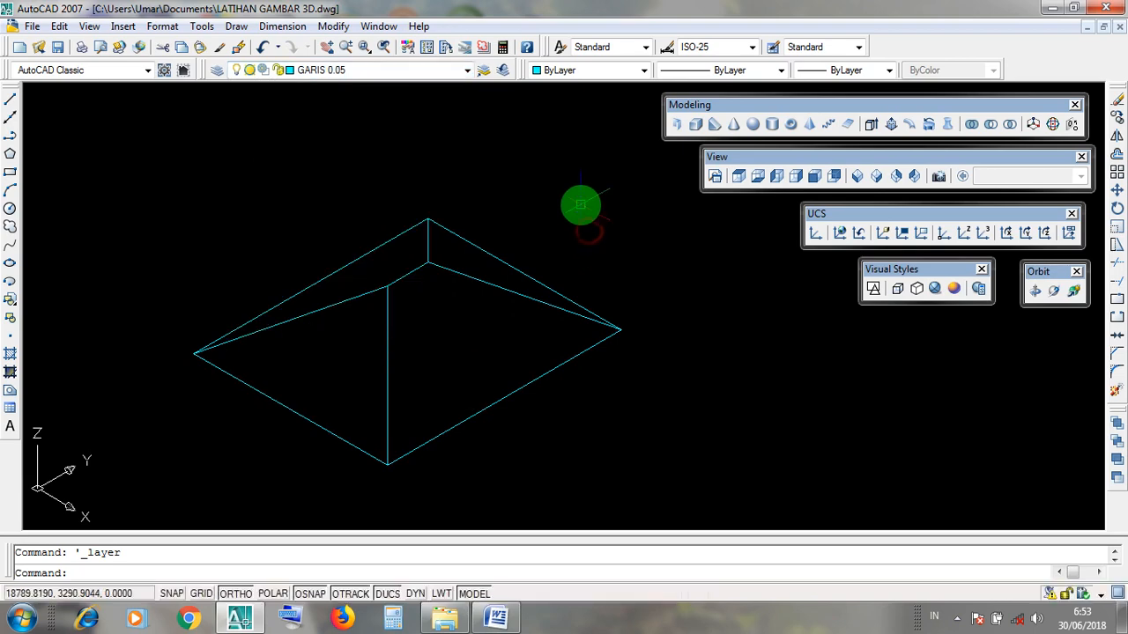
scroll(571, 373, "down", 3)
left_click(564, 375)
left_click(509, 305)
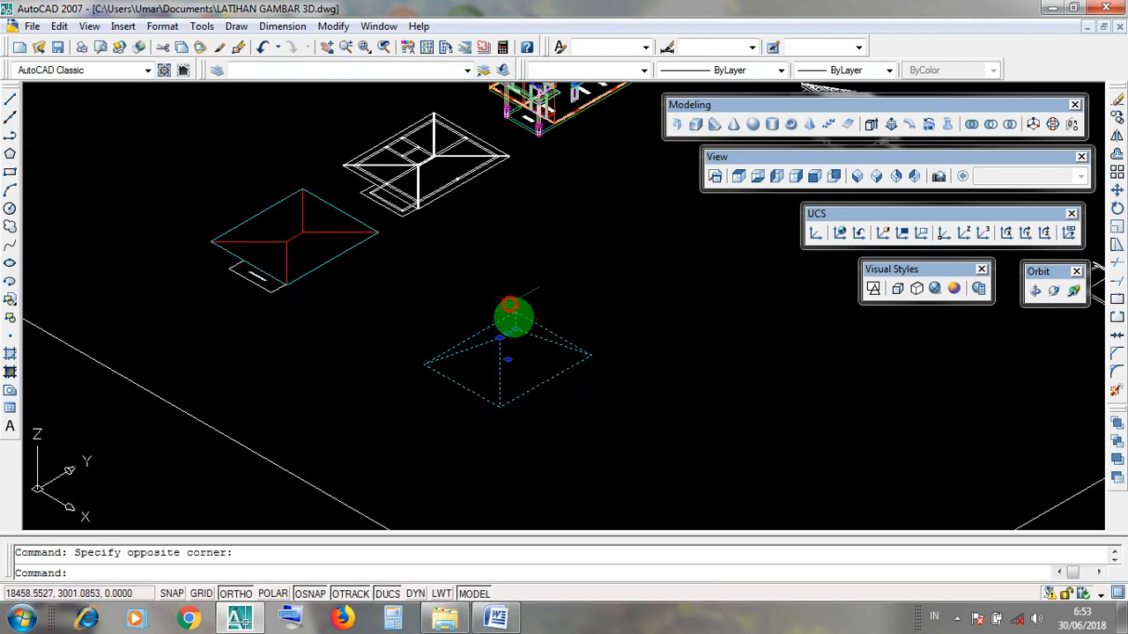
scroll(513, 326, "up", 3)
key("Escape")
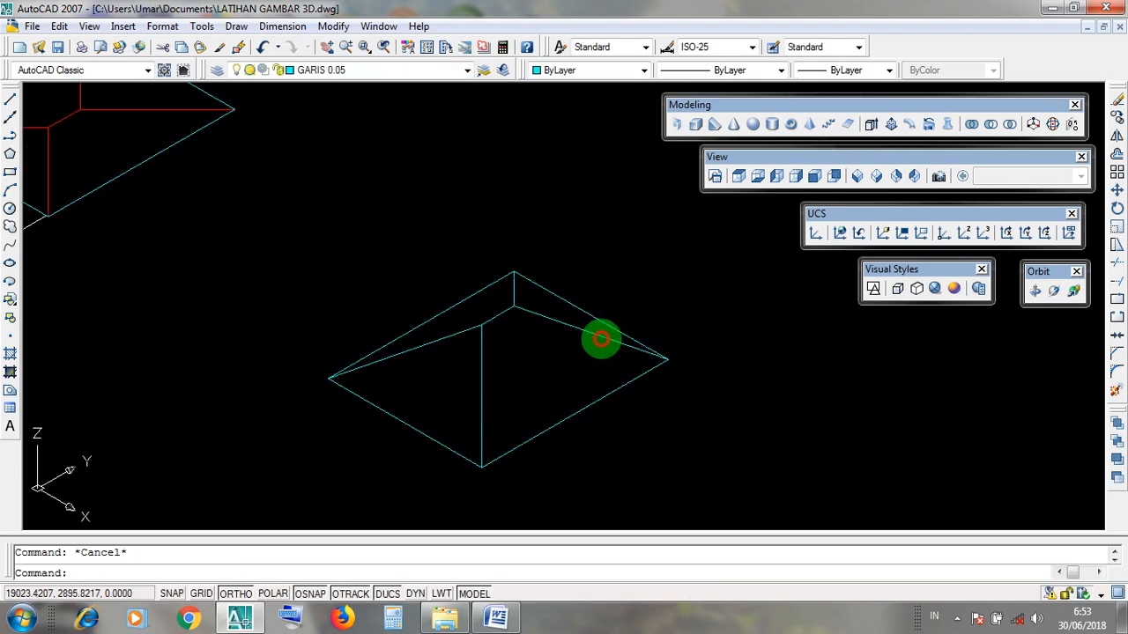
left_click(601, 340)
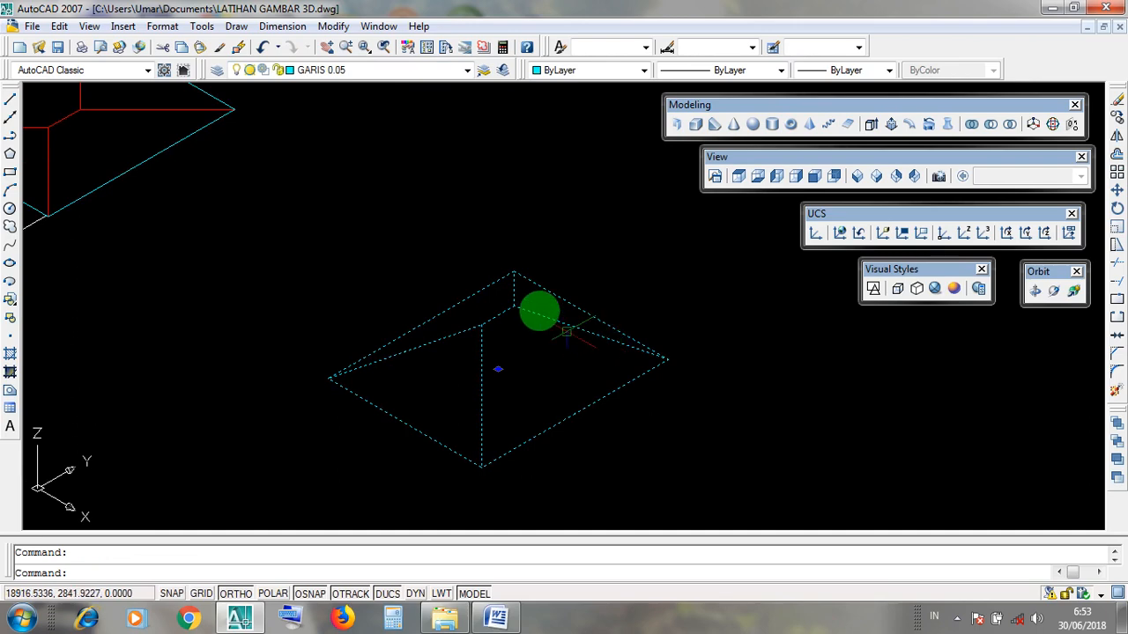
scroll(578, 396, "down", 5)
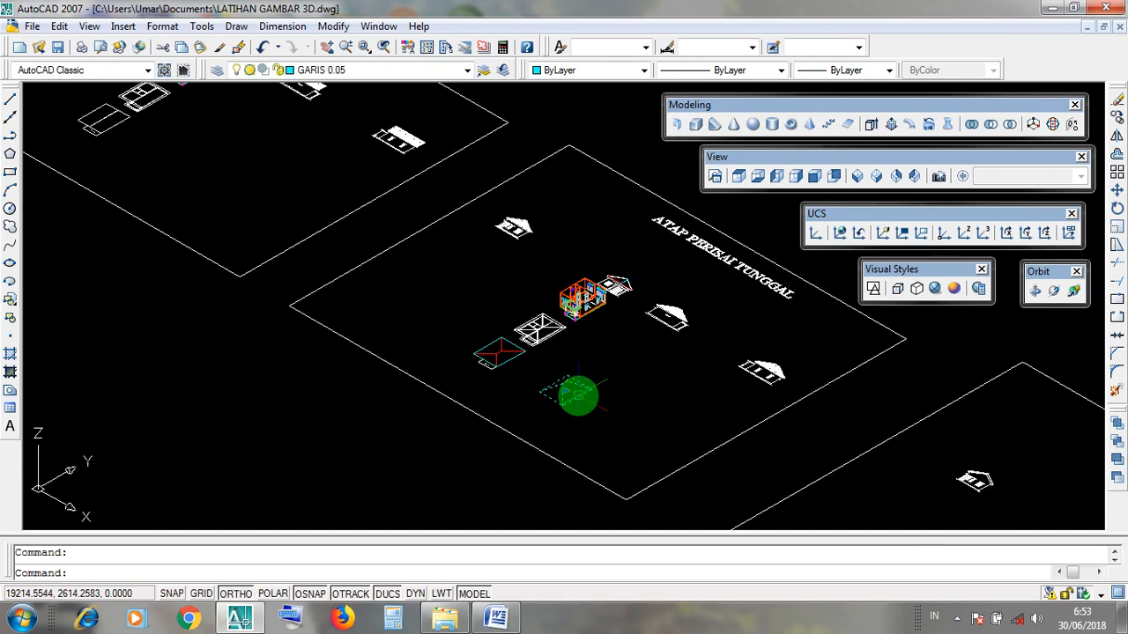
scroll(578, 396, "up", 5)
key("Escape")
scroll(578, 397, "up", 2)
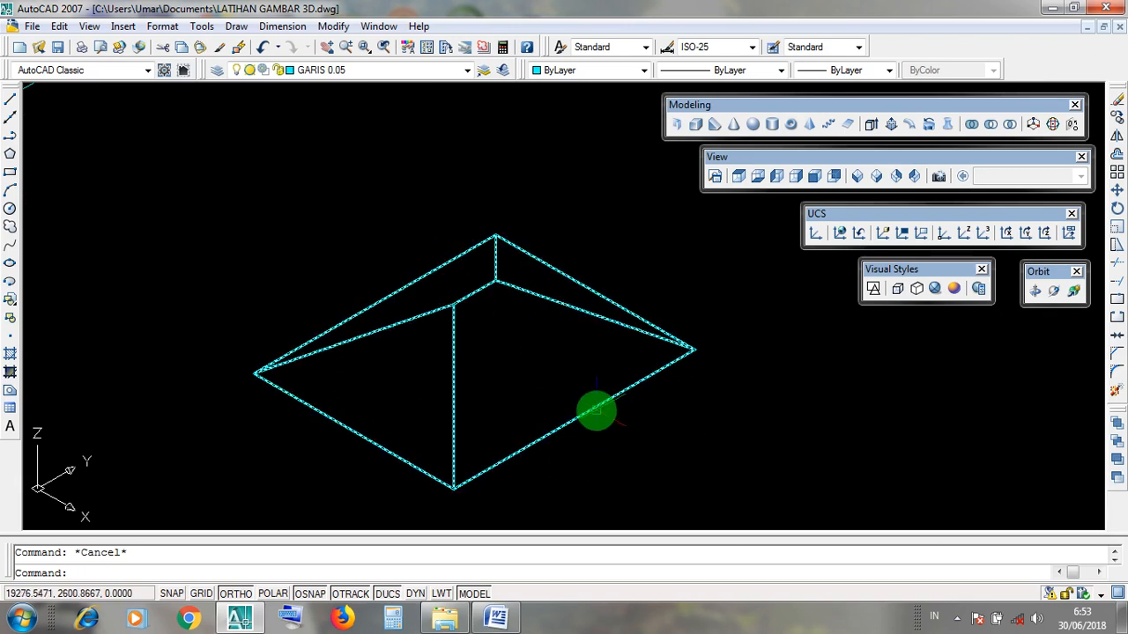
Move the hip-roof solid to the ATAP PERISAI layer
left_click(597, 407)
left_click(604, 343)
left_click(593, 308)
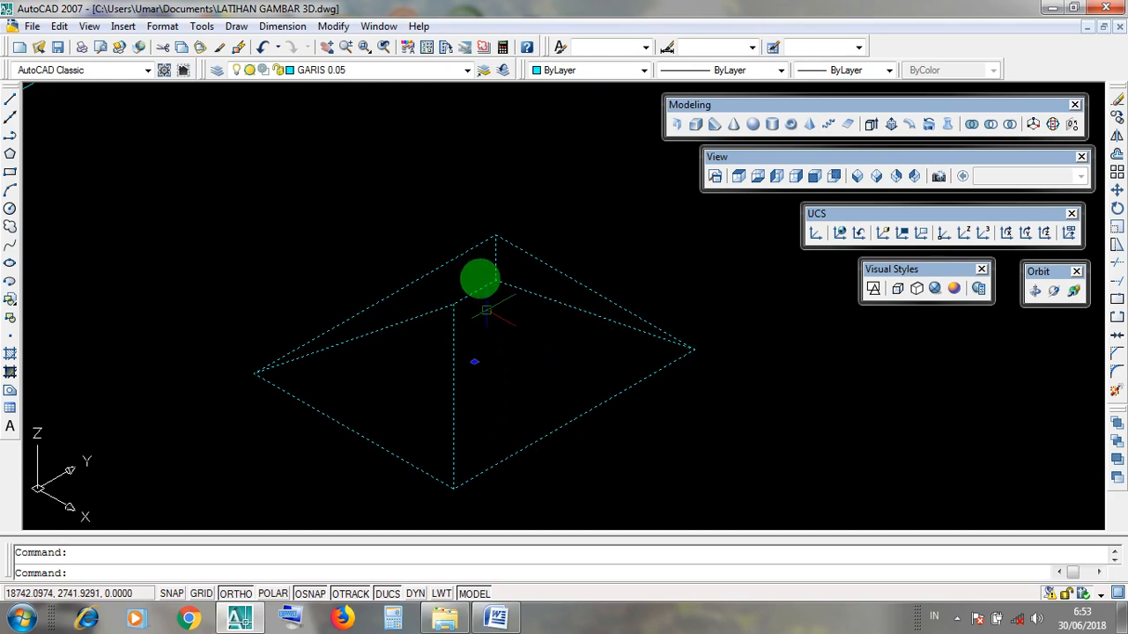
left_click(466, 70)
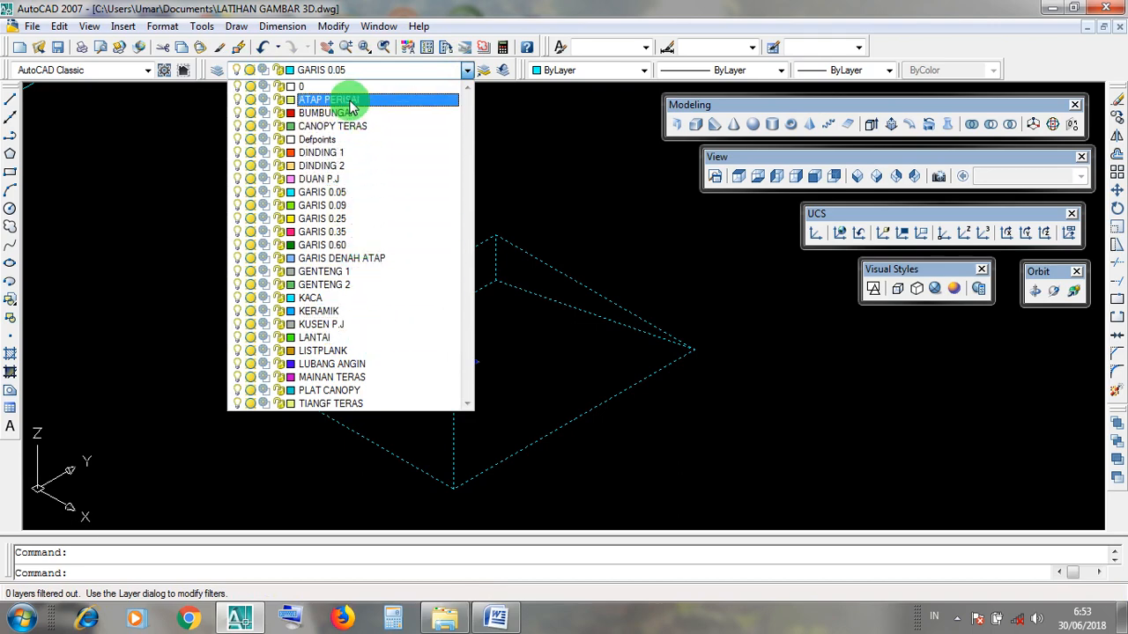
left_click(352, 102)
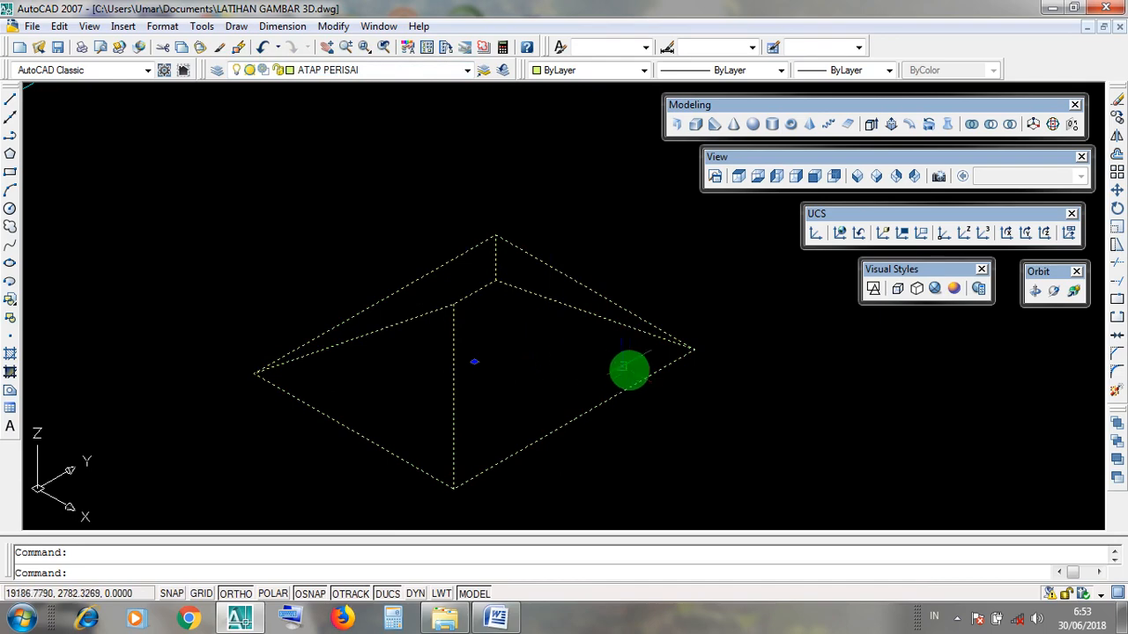
key("Escape")
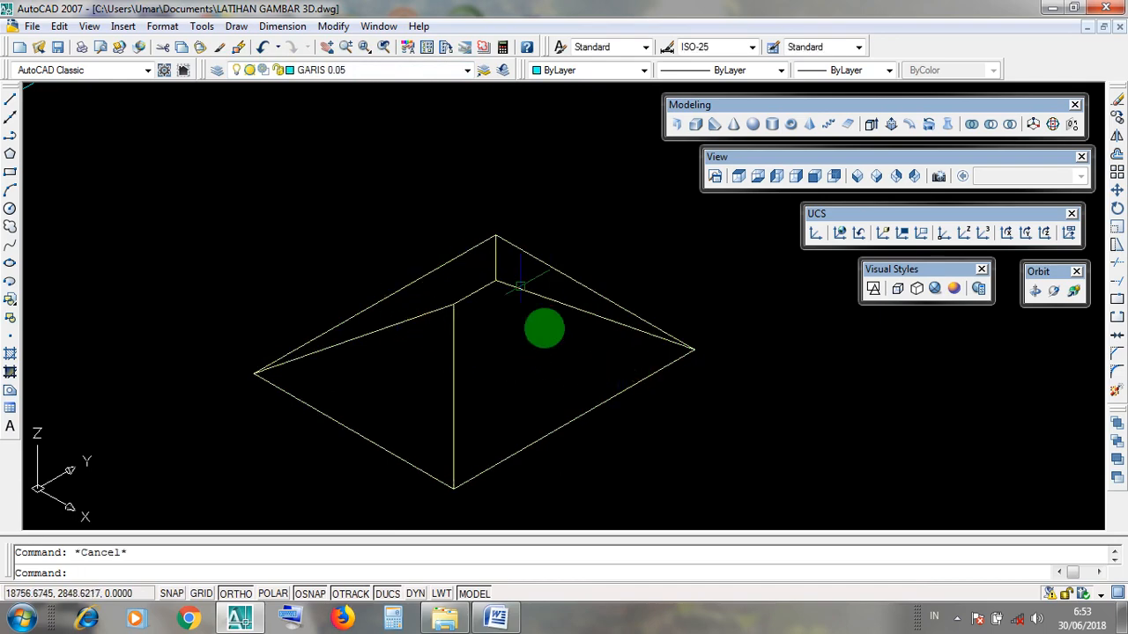
scroll(548, 397, "down", 8)
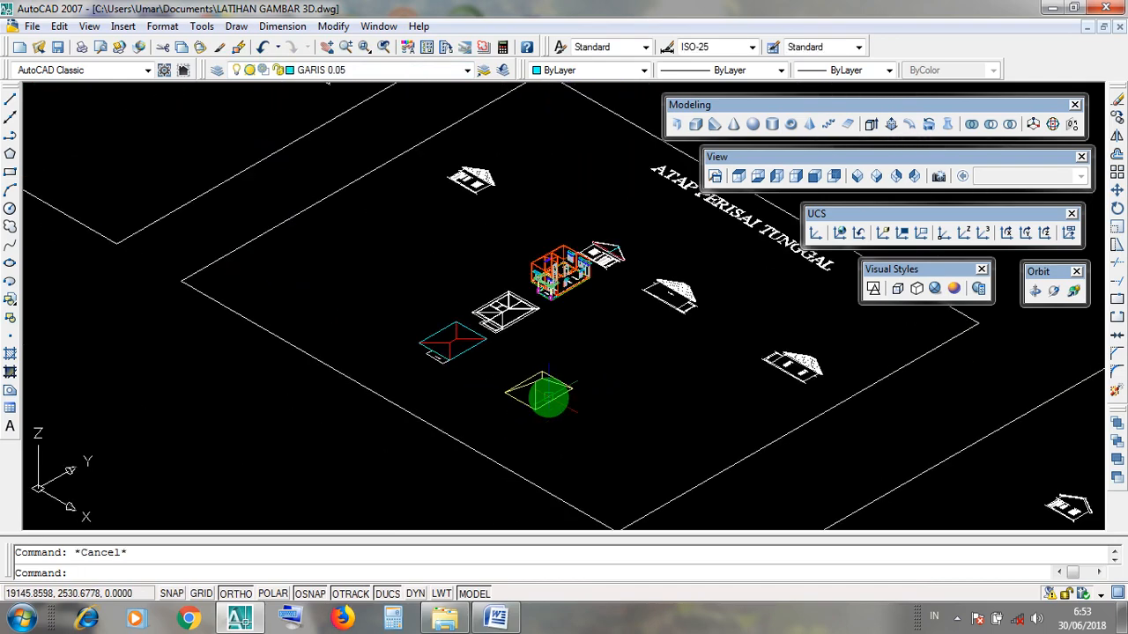
scroll(548, 398, "up", 7)
scroll(552, 399, "down", 8)
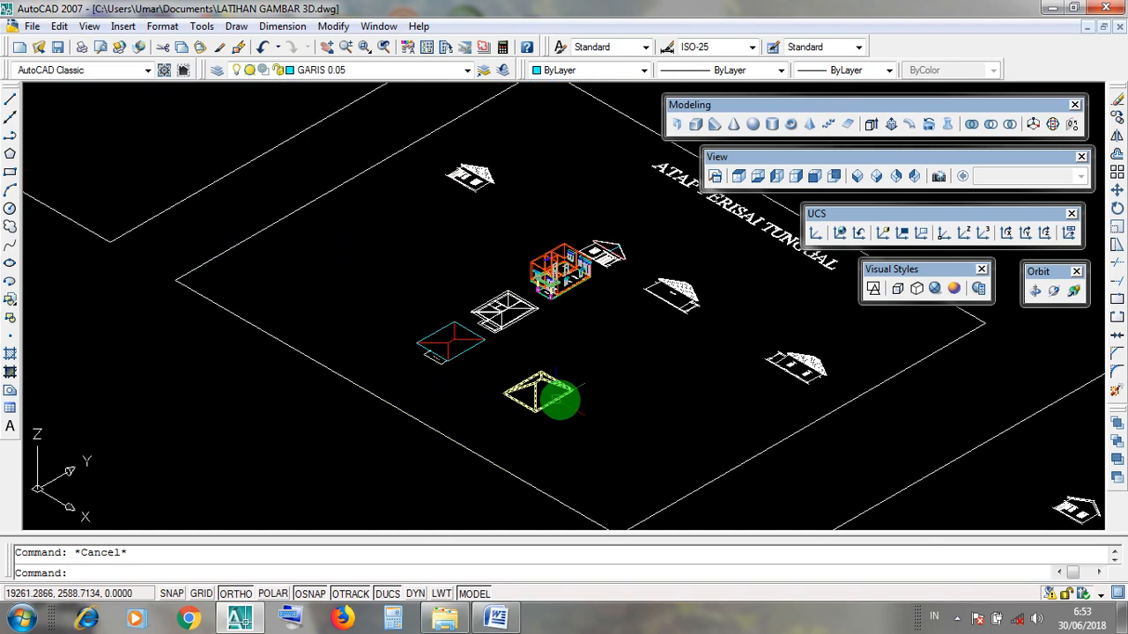
scroll(603, 401, "up", 5)
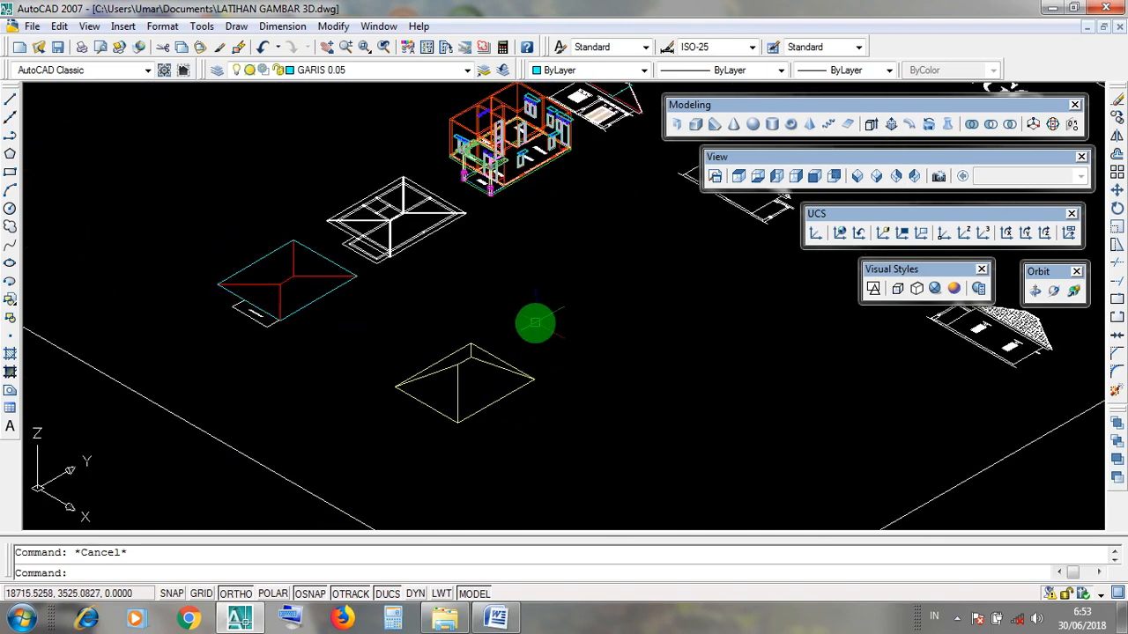
Switch to the BELAJAR 3D 1 drawing and examine the green hip roof and the orange slab below it
left_click(1088, 26)
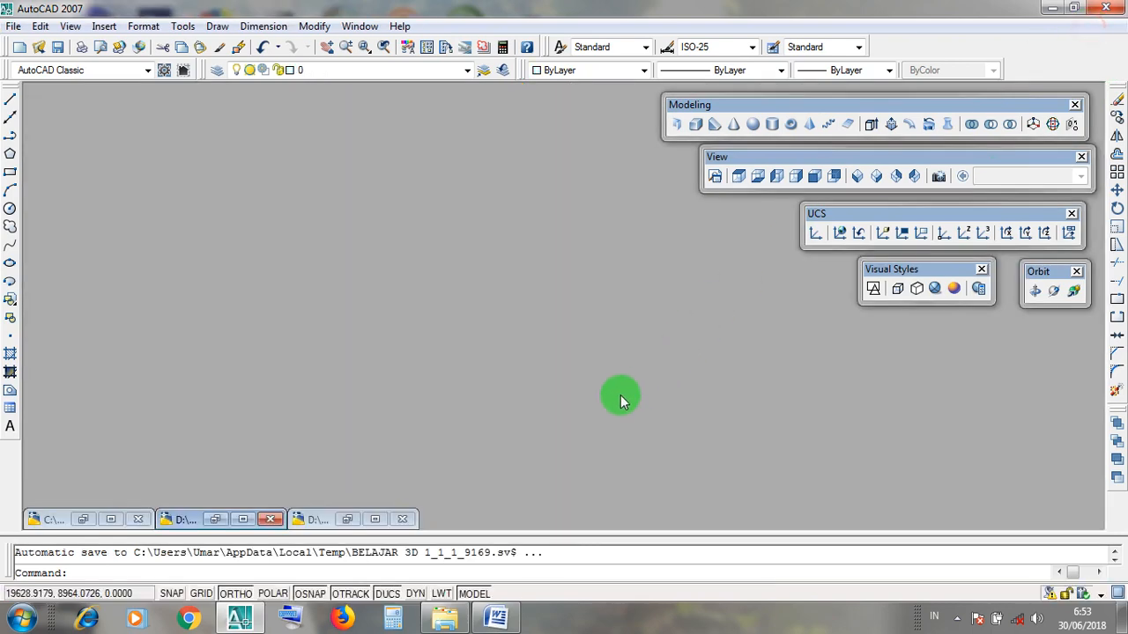
left_click(228, 520)
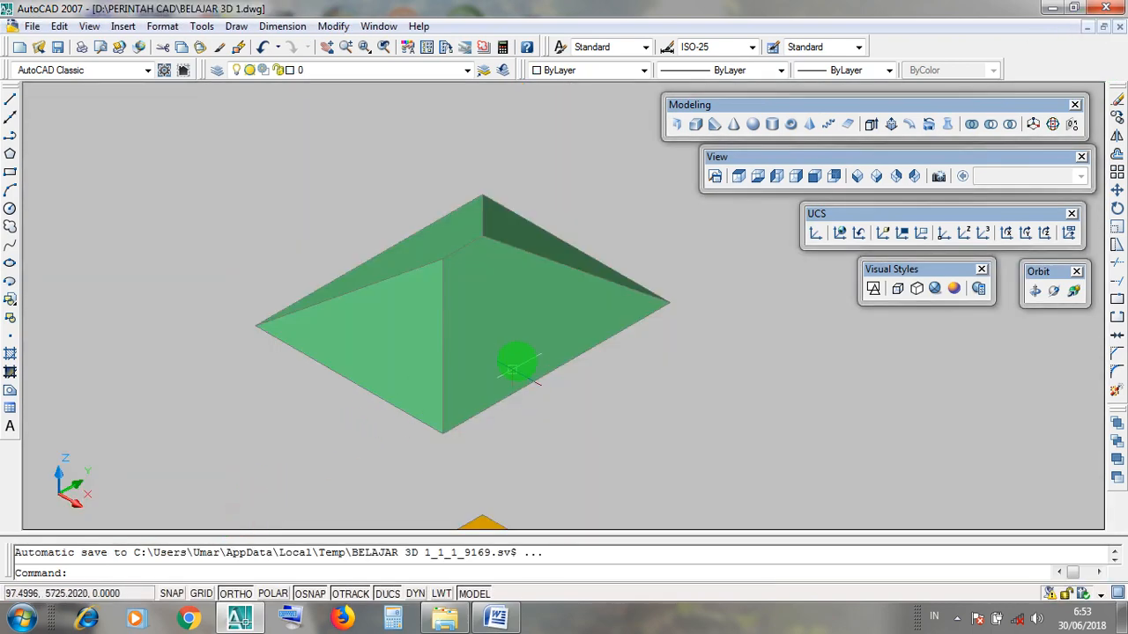
left_click(533, 317)
scroll(647, 221, "down", 4)
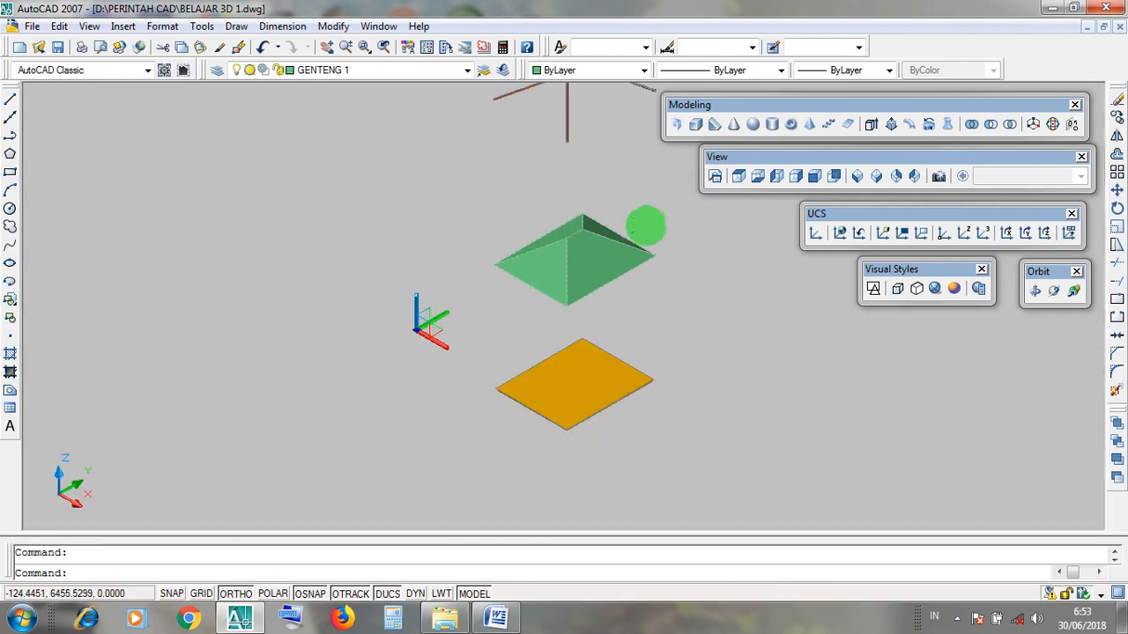
key("Escape")
scroll(621, 416, "up", 4)
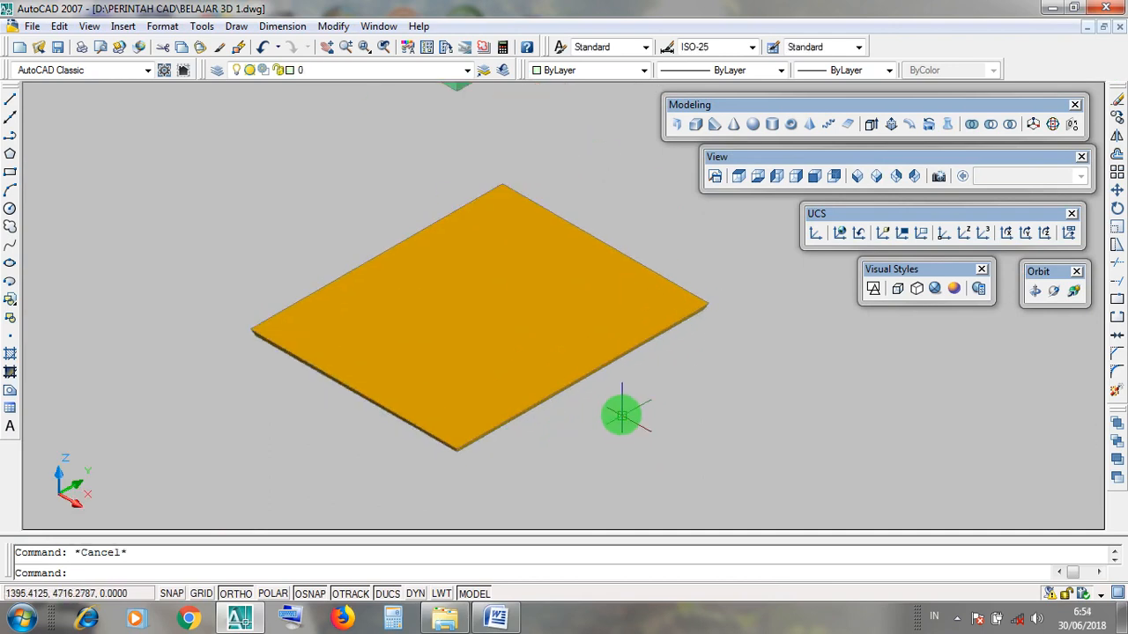
Free-orbit around the orange slab to examine its thickness and its position beneath the green roof
left_click(1055, 293)
mouse_move(629, 364)
left_mouse_down()
mouse_move(614, 291)
mouse_move(625, 216)
mouse_move(617, 372)
left_mouse_up()
scroll(616, 373, "down", 2)
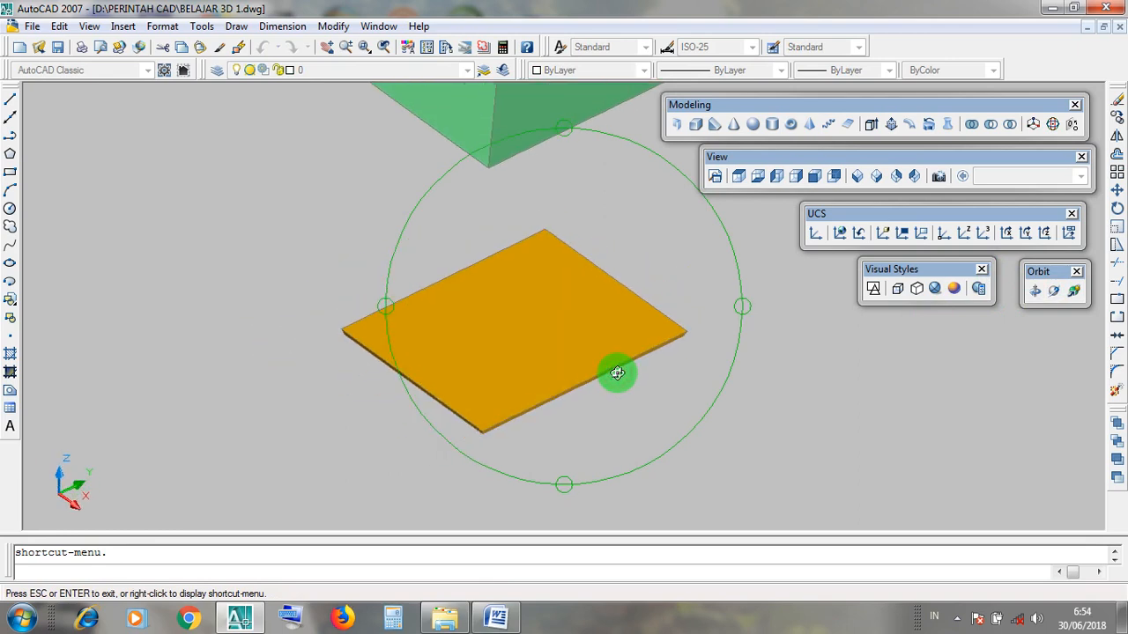
key("Escape")
left_click(933, 291)
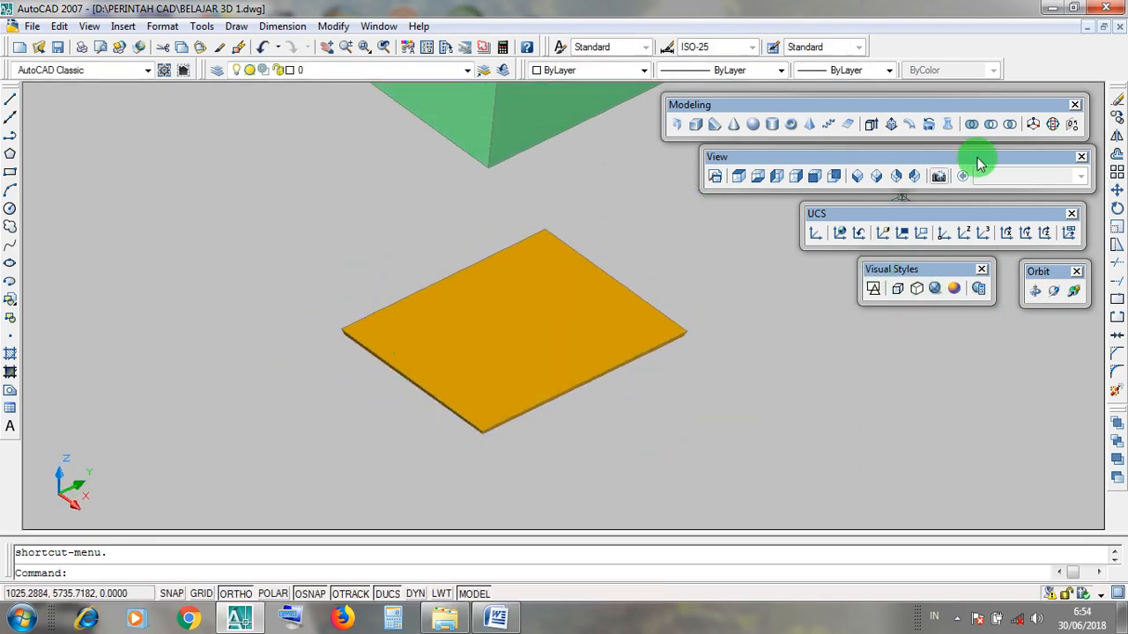
Return to the LATIHAN GAMBAR 3D drawing and save it
left_click(1087, 29)
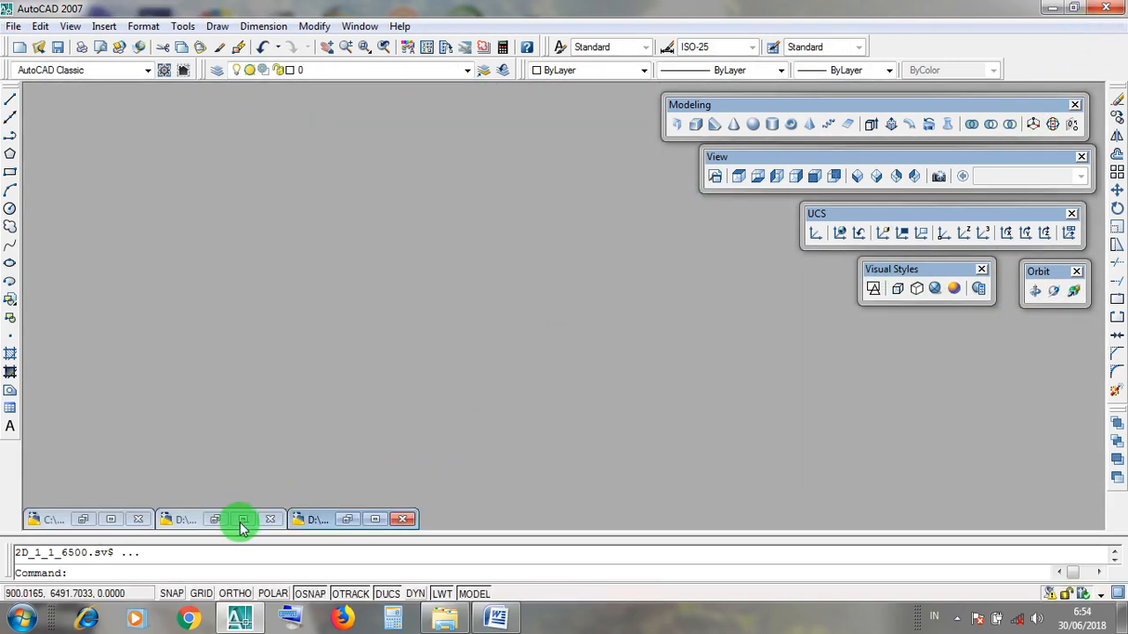
left_click(110, 519)
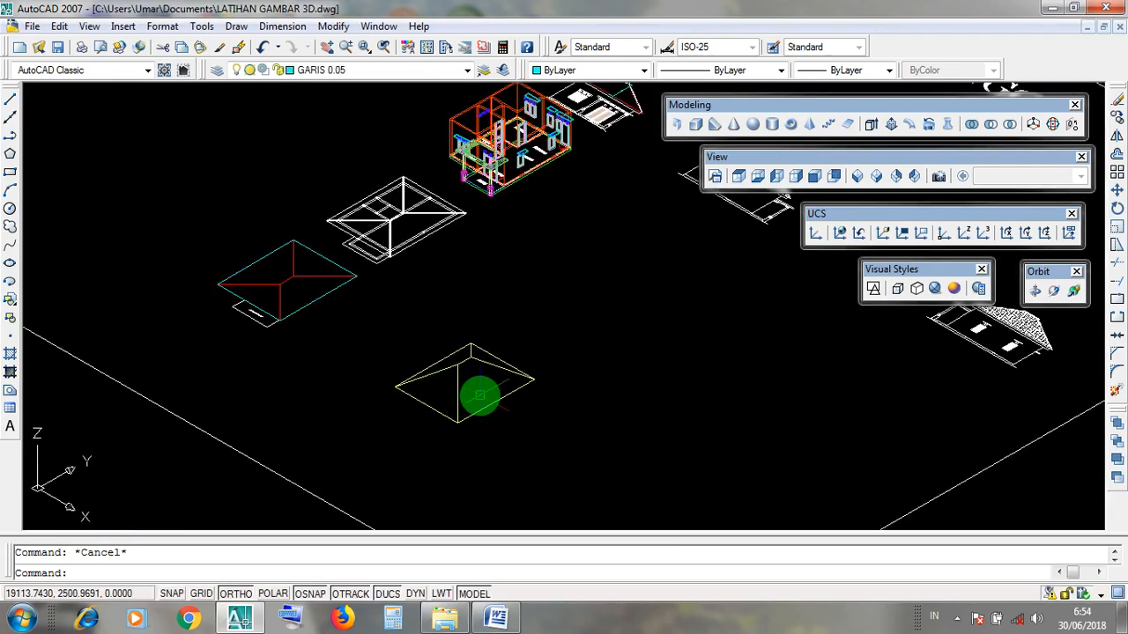
scroll(481, 396, "down", 8)
scroll(481, 398, "up", 6)
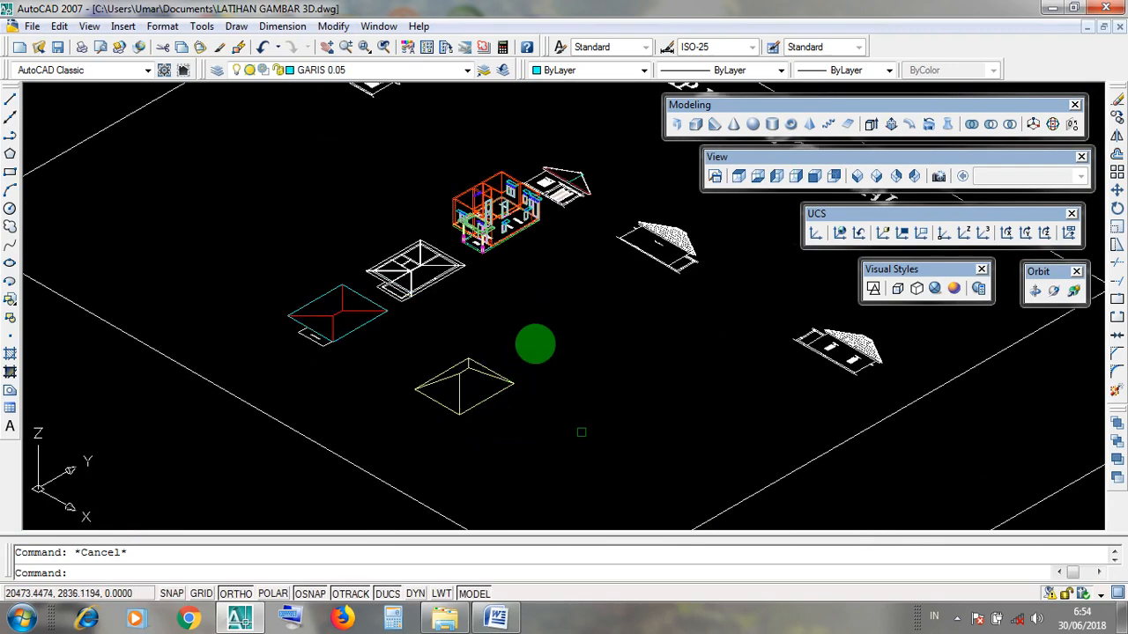
left_click(55, 48)
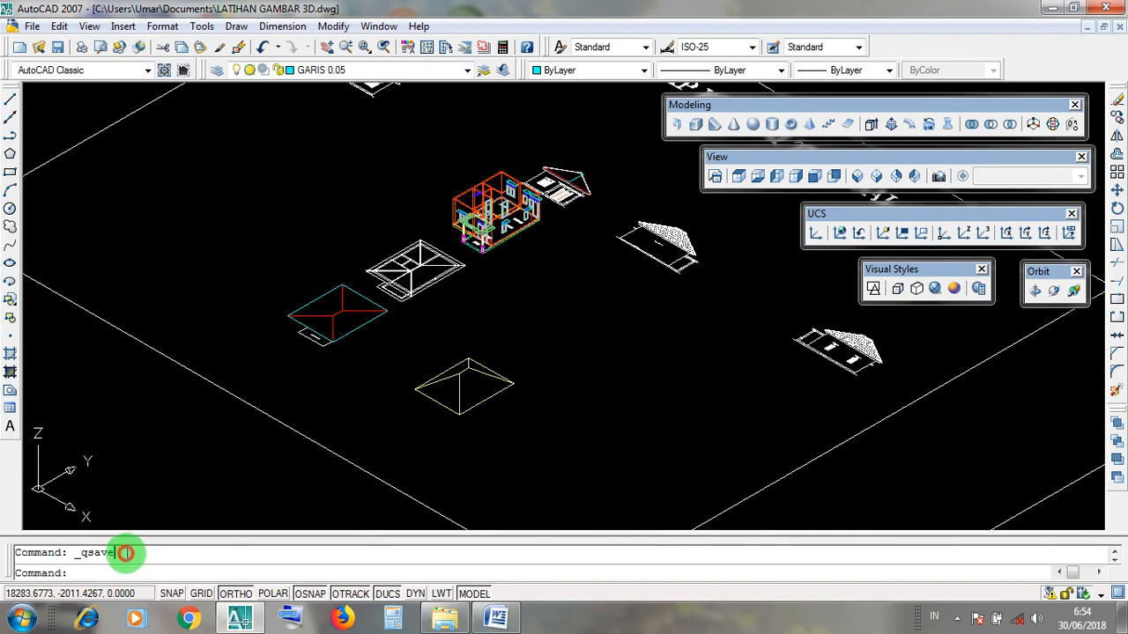
left_click(69, 555)
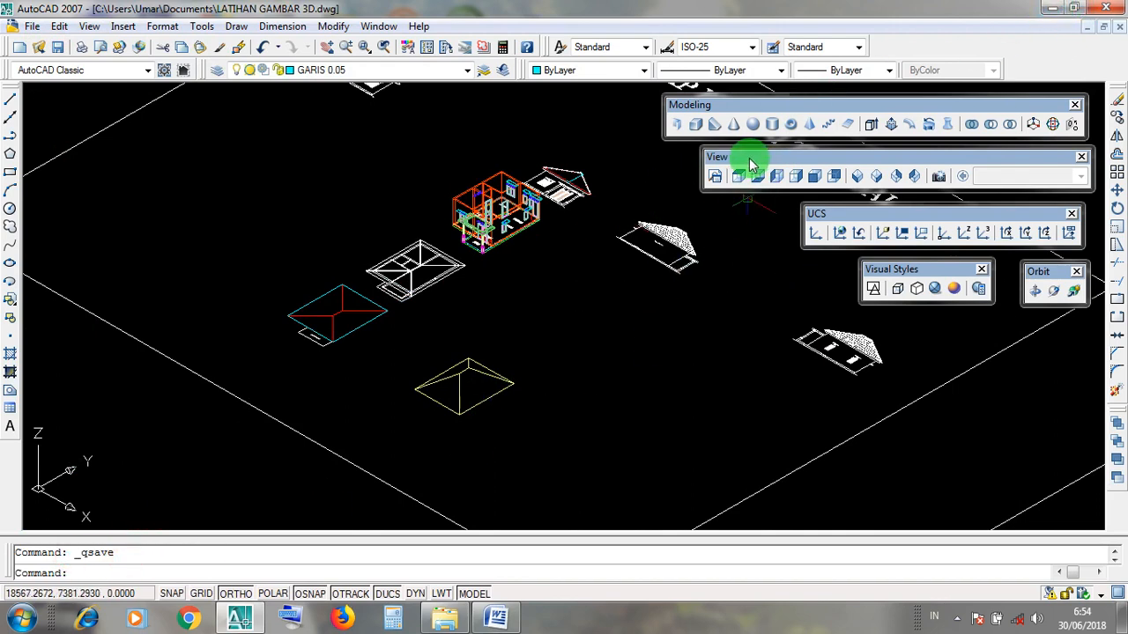
Set the SE Isometric view and reset the UCS to World
left_click_drag(750, 157, 869, 172)
left_click(877, 176)
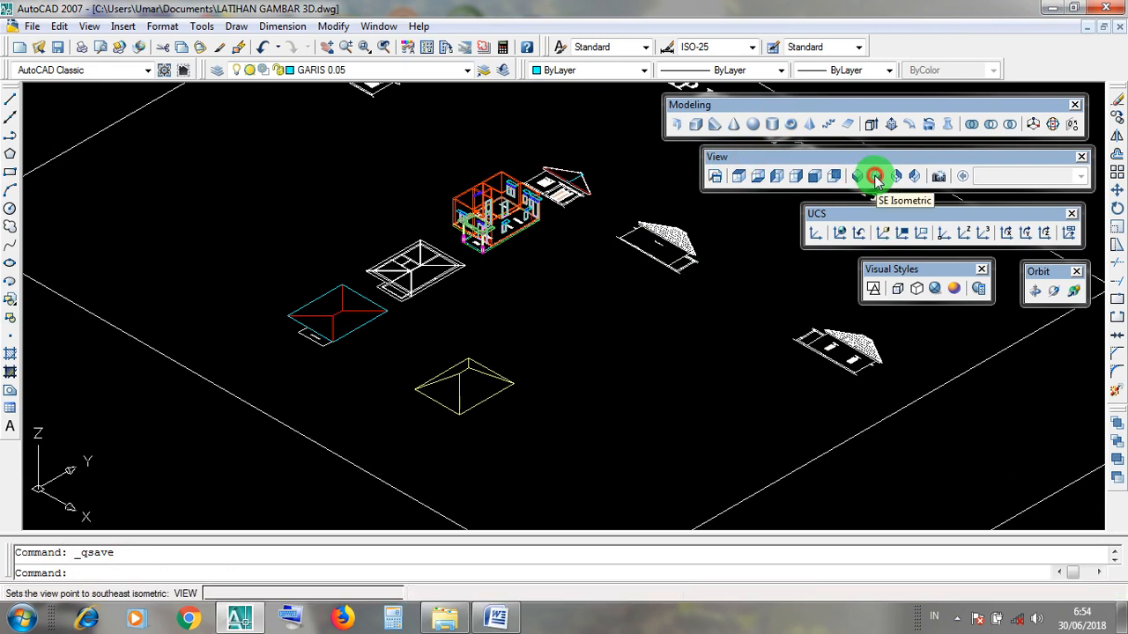
left_click_drag(835, 215, 830, 222)
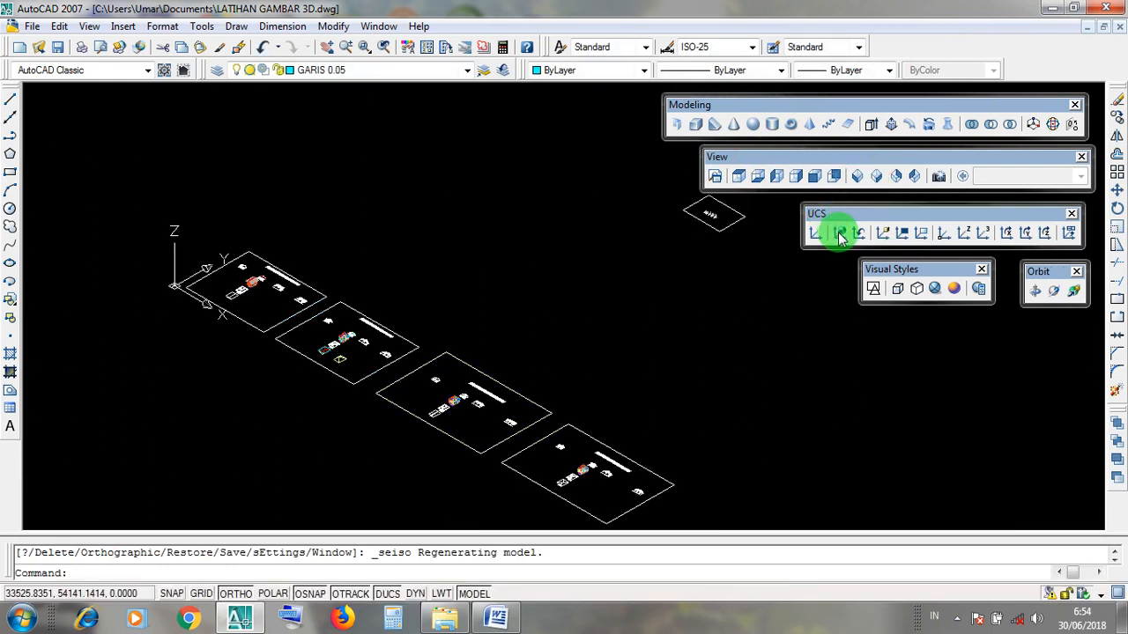
left_click(838, 233)
left_click(151, 204)
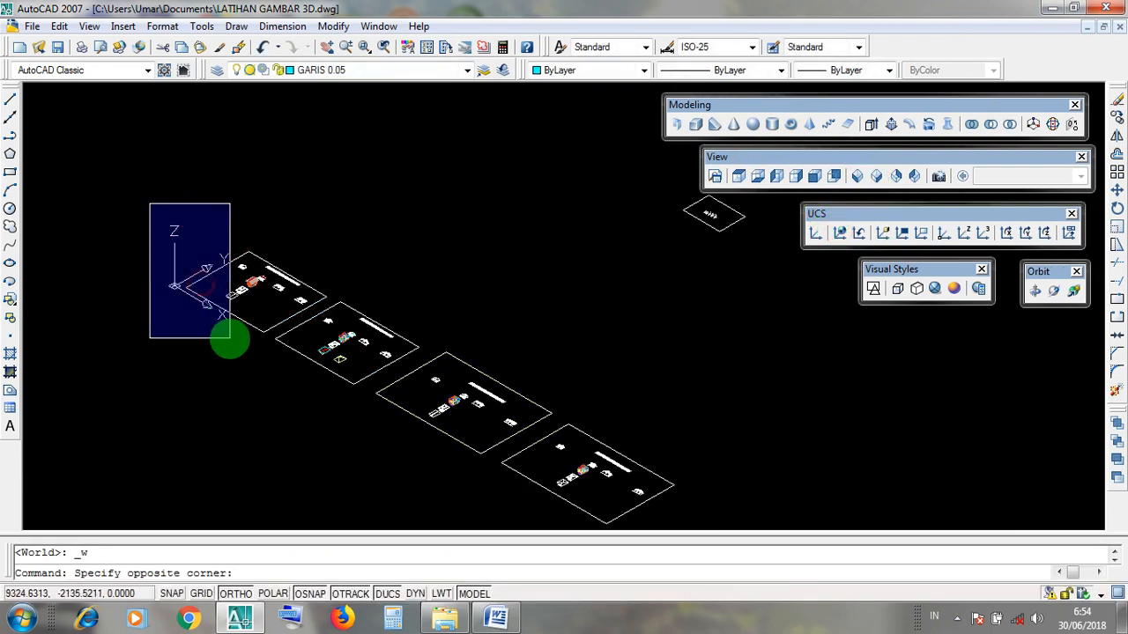
Apply the 2D Wireframe visual style to the isometric view and save the drawing
left_click(176, 184)
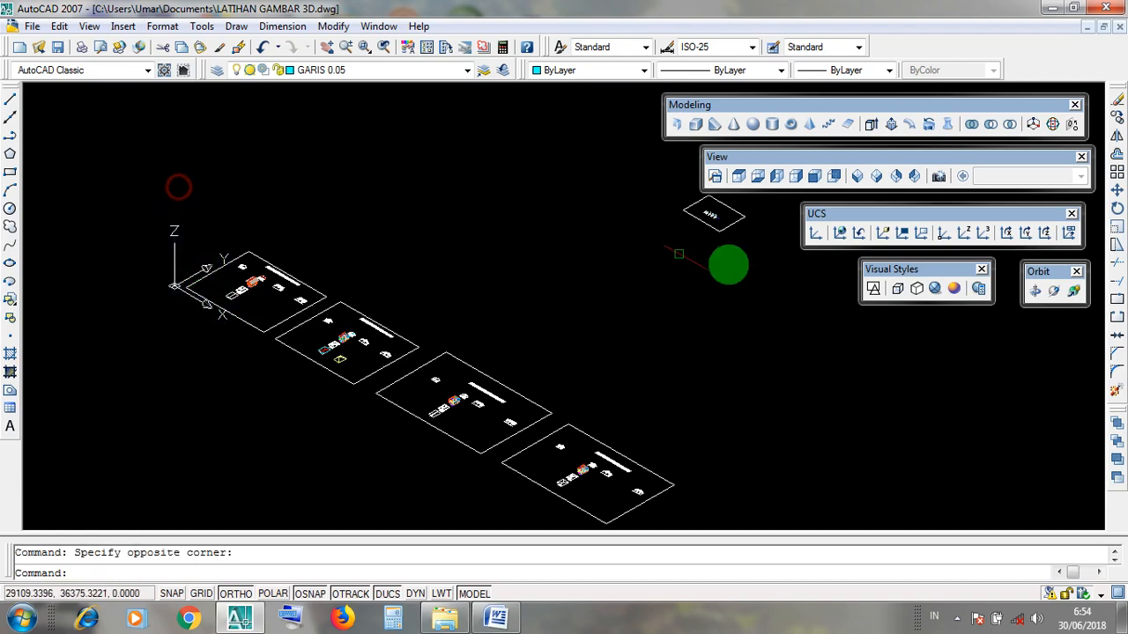
left_click_drag(881, 275, 876, 285)
left_click(873, 288)
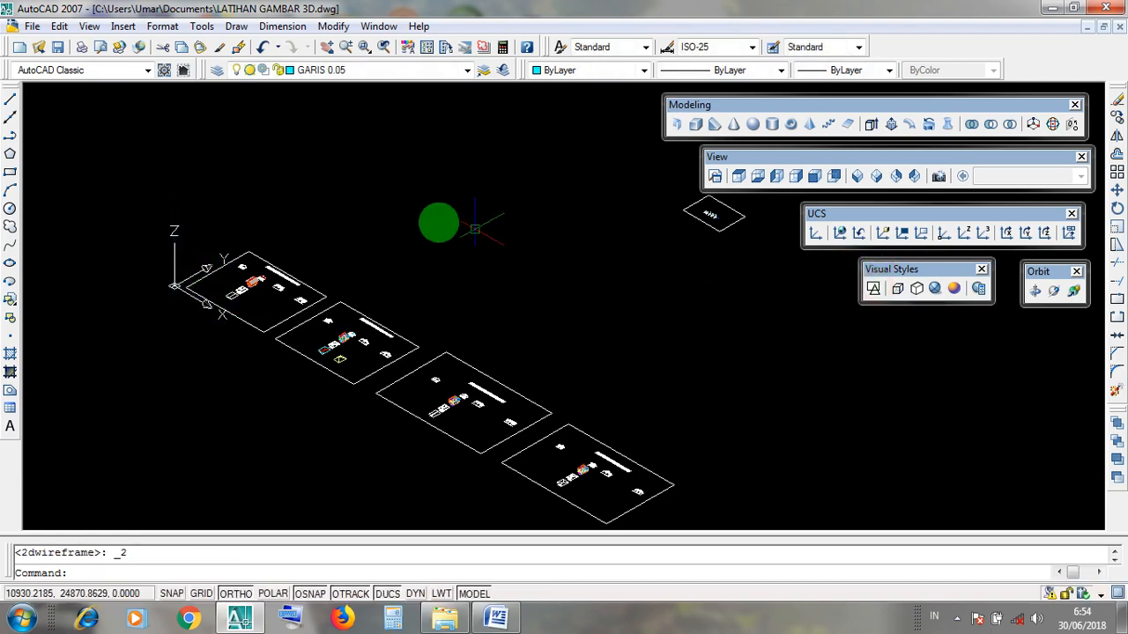
scroll(347, 379, "up", 8)
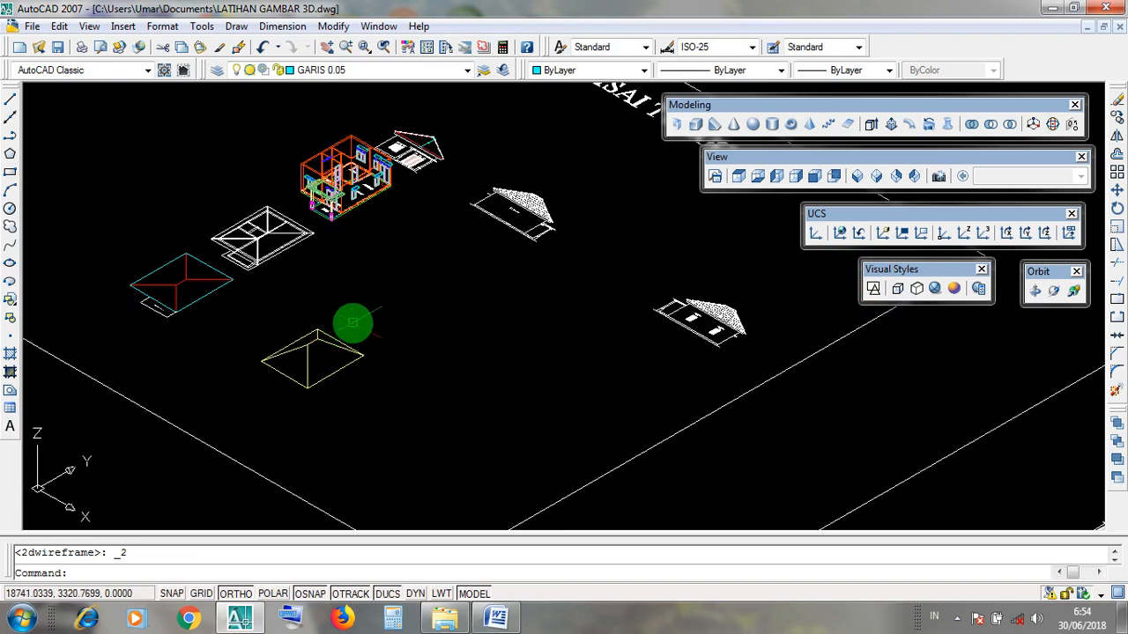
left_click(57, 47)
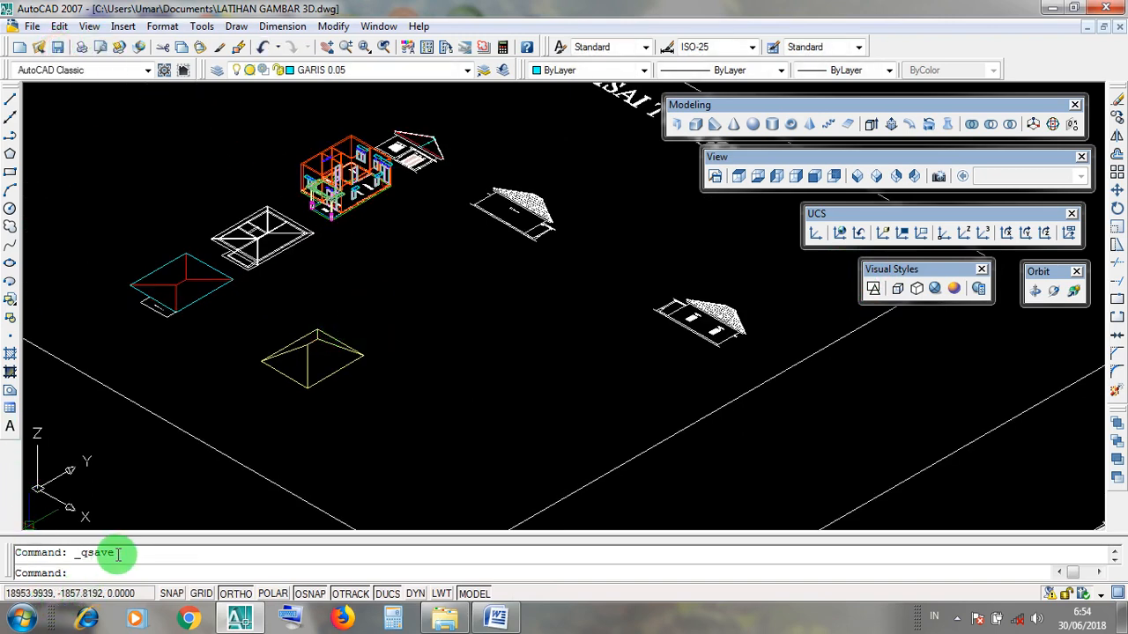
double_click(90, 550)
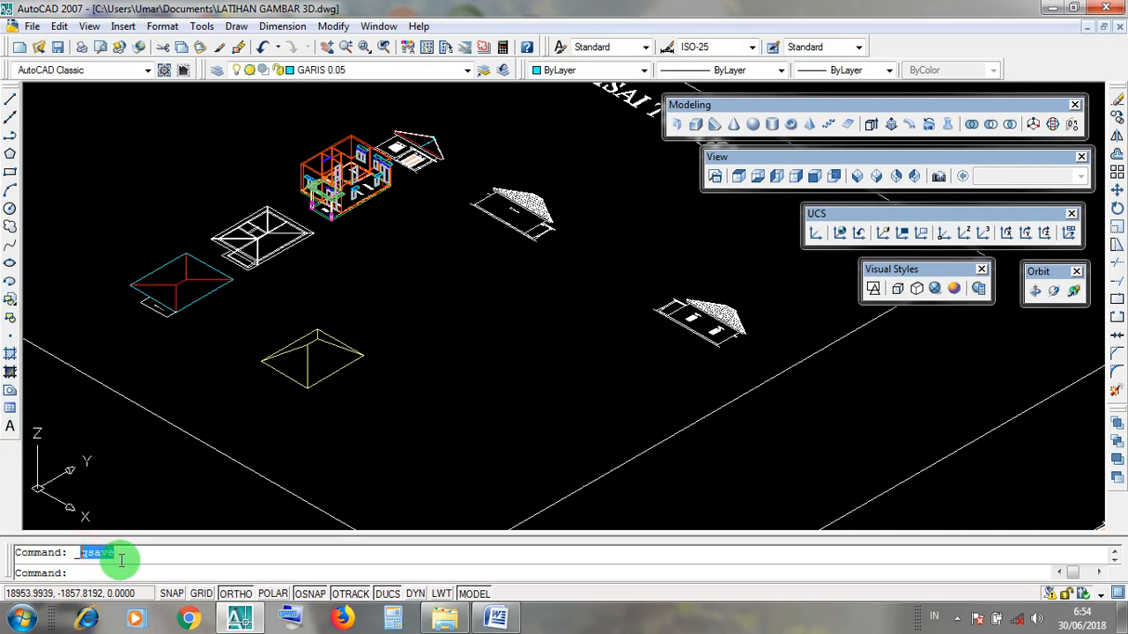
left_click(1052, 8)
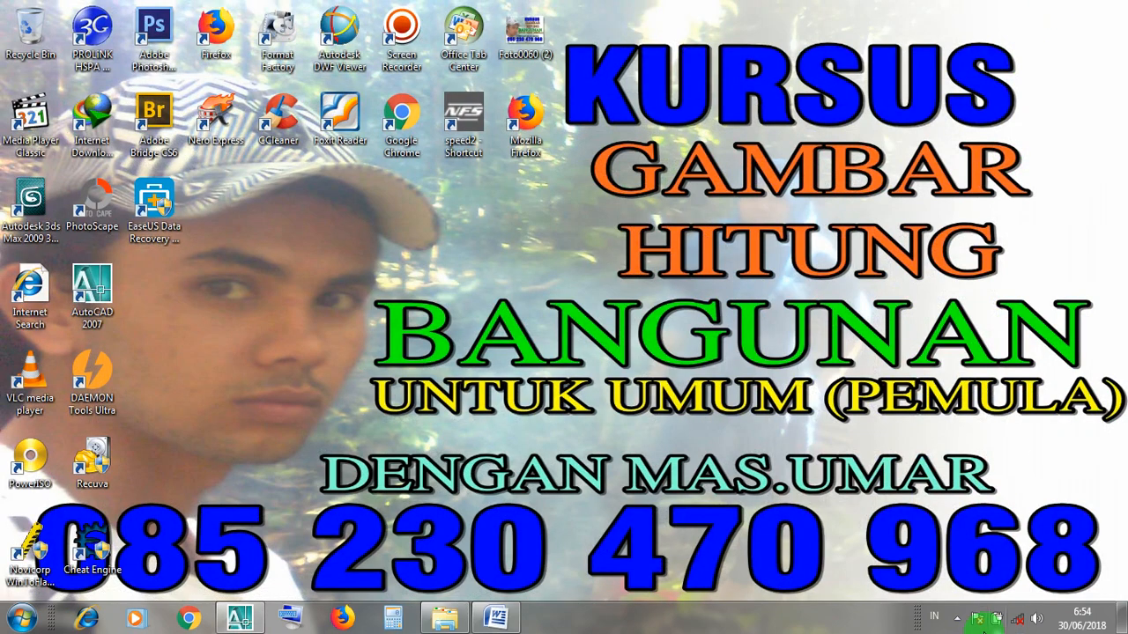
left_click(956, 621)
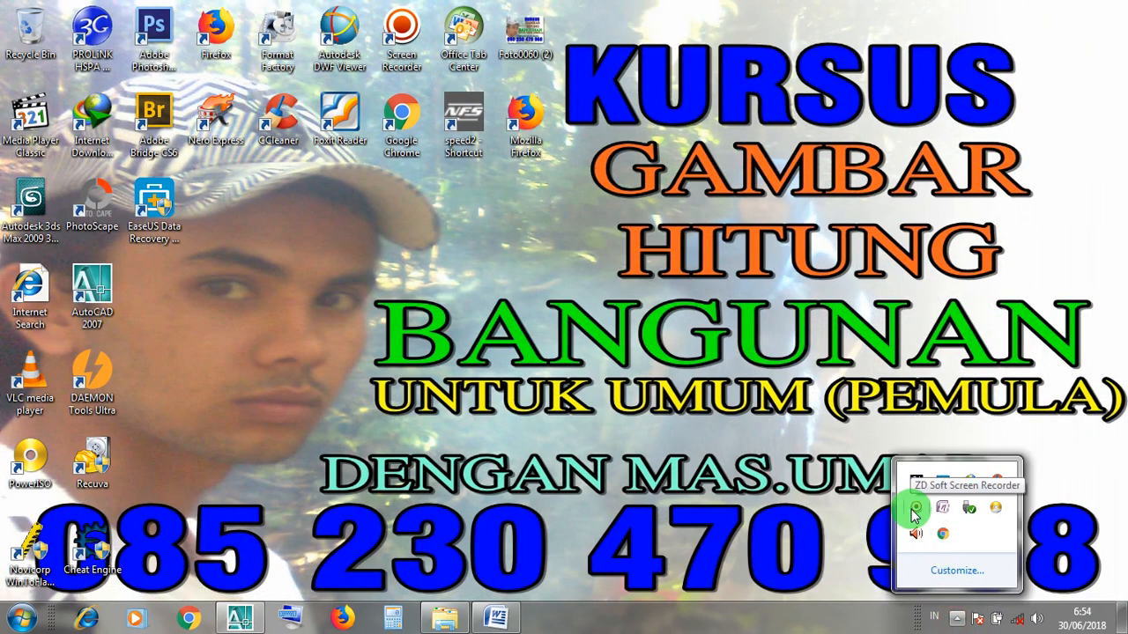